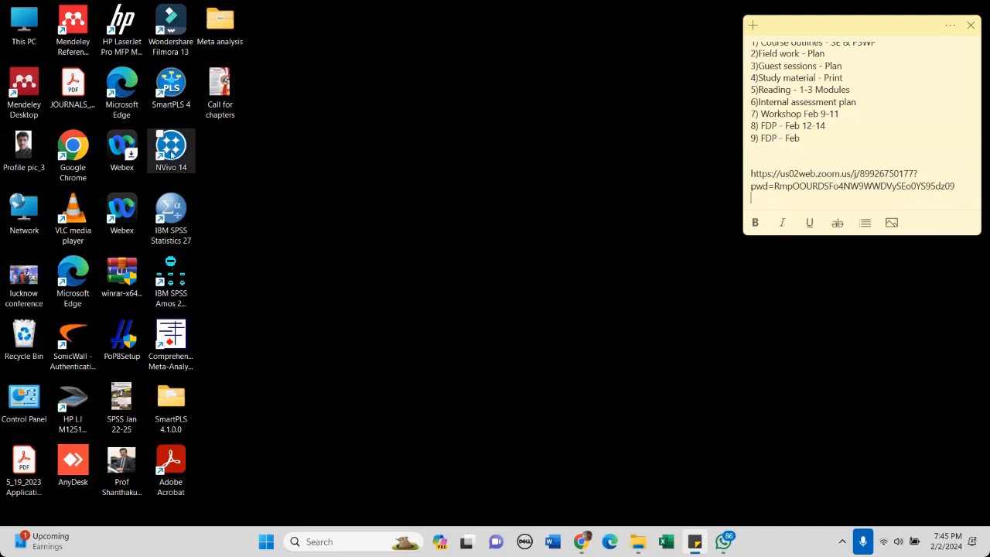
- Launch NVivo 14 from the desktop
click(170, 149)
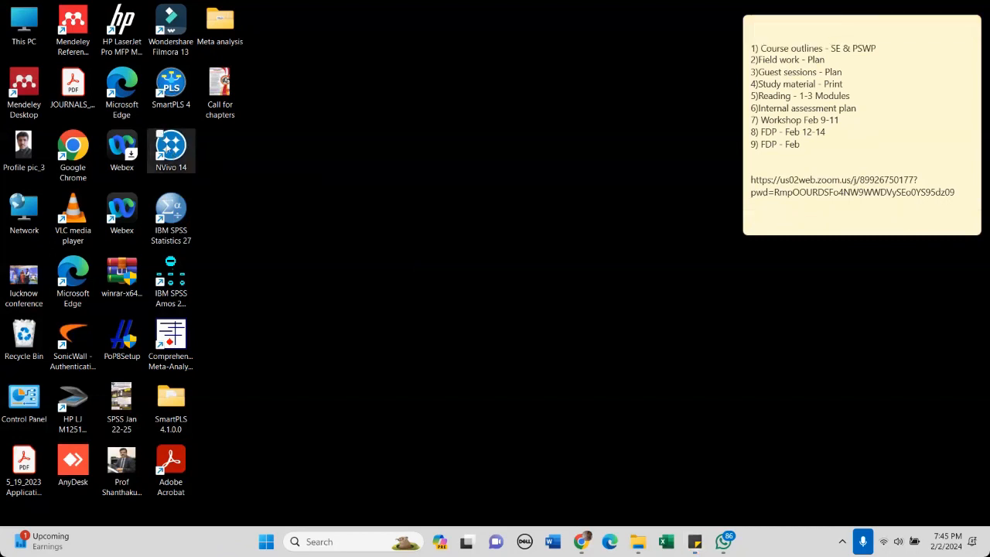
double_click(168, 150)
click(314, 542)
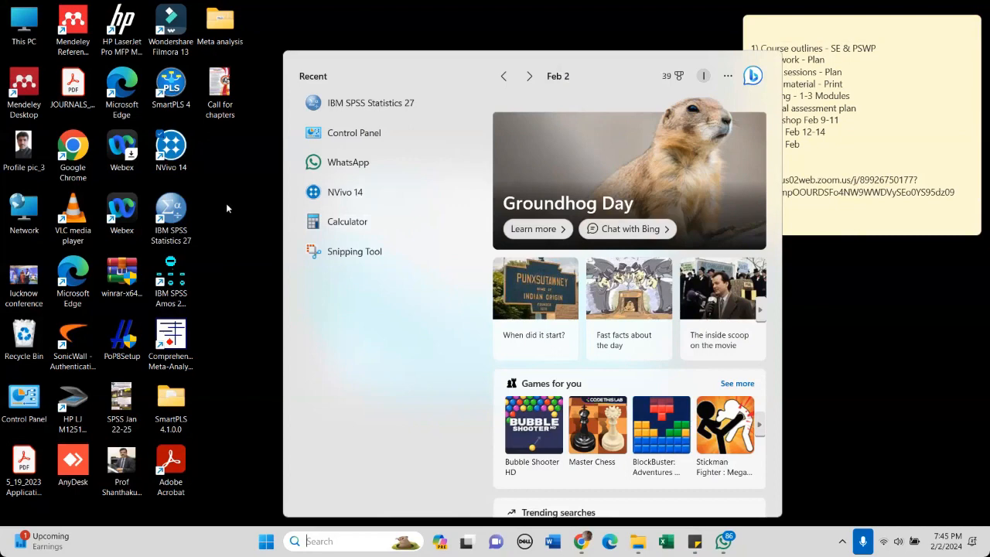
click(175, 151)
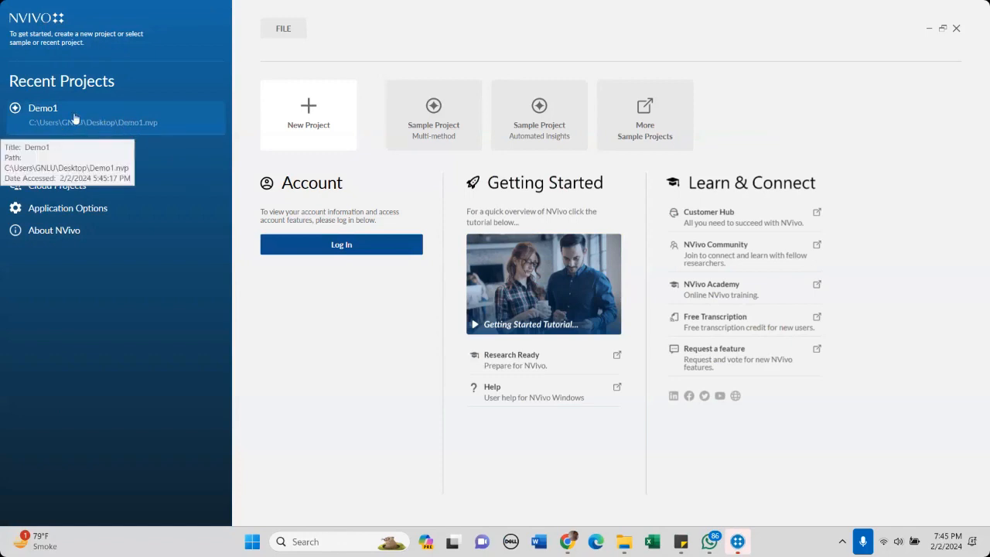
- Examine the general and display settings in the application options, and the About NVivo information
click(65, 210)
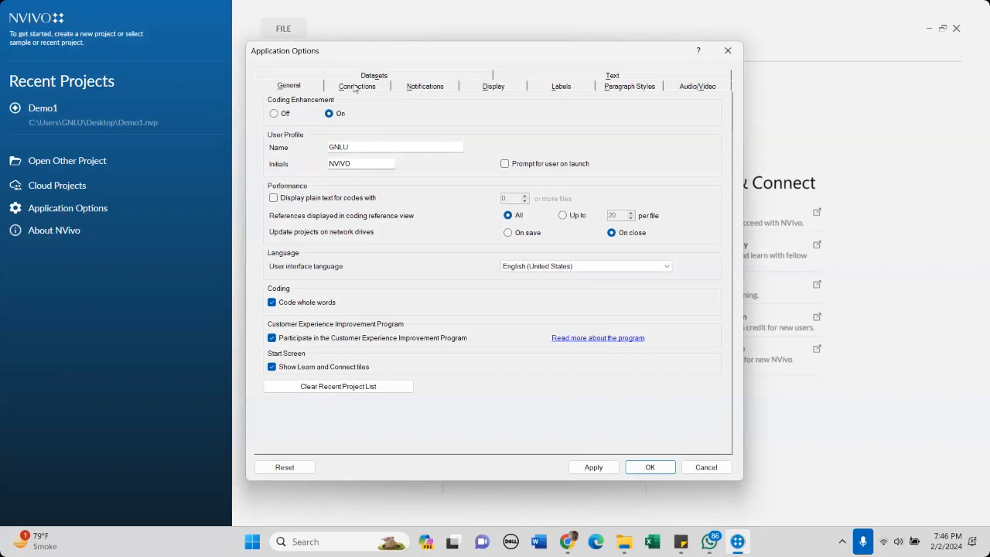
click(493, 89)
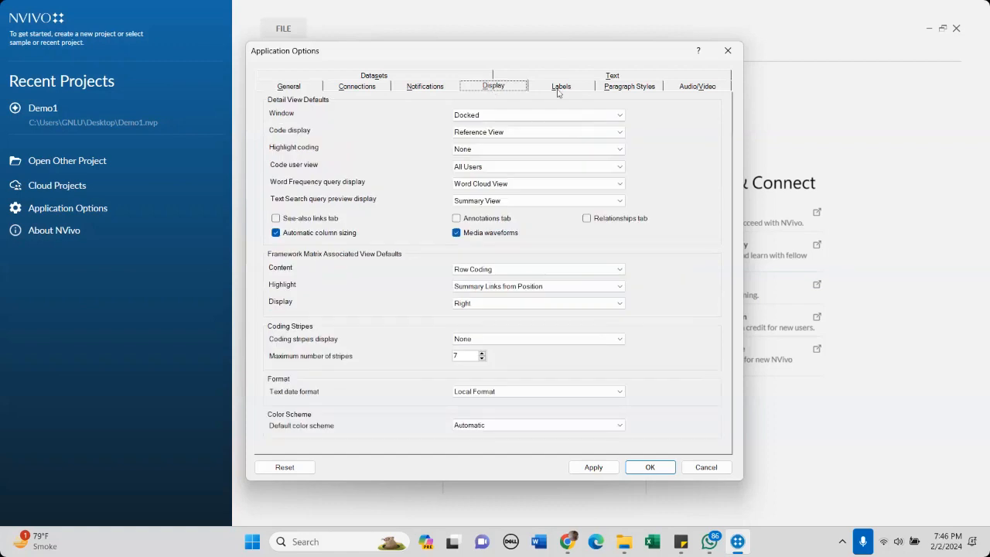
click(728, 51)
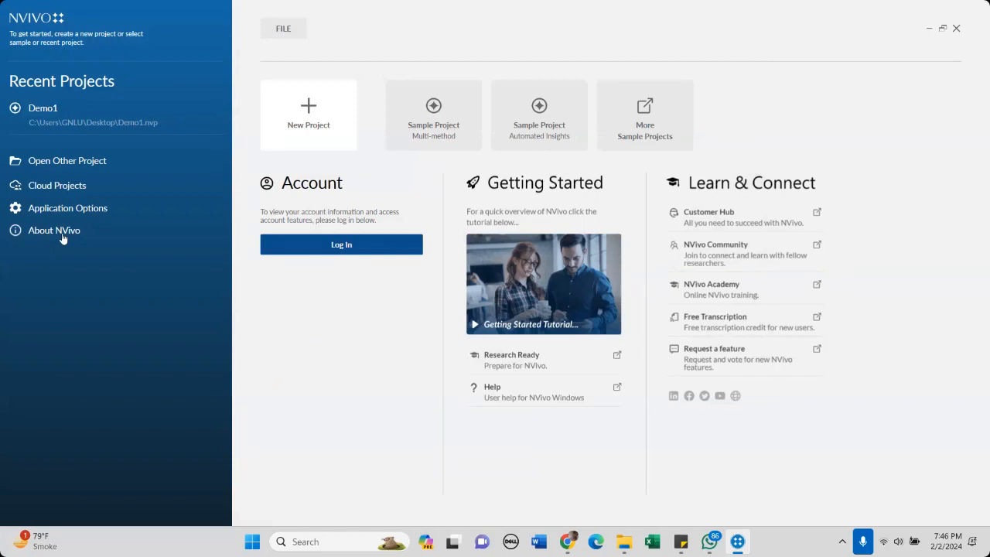
click(63, 235)
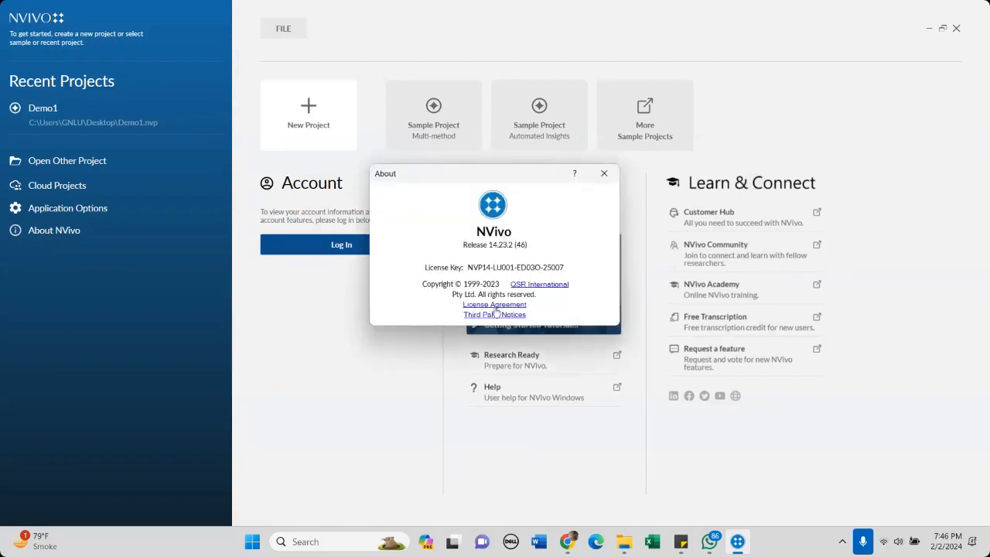
click(605, 174)
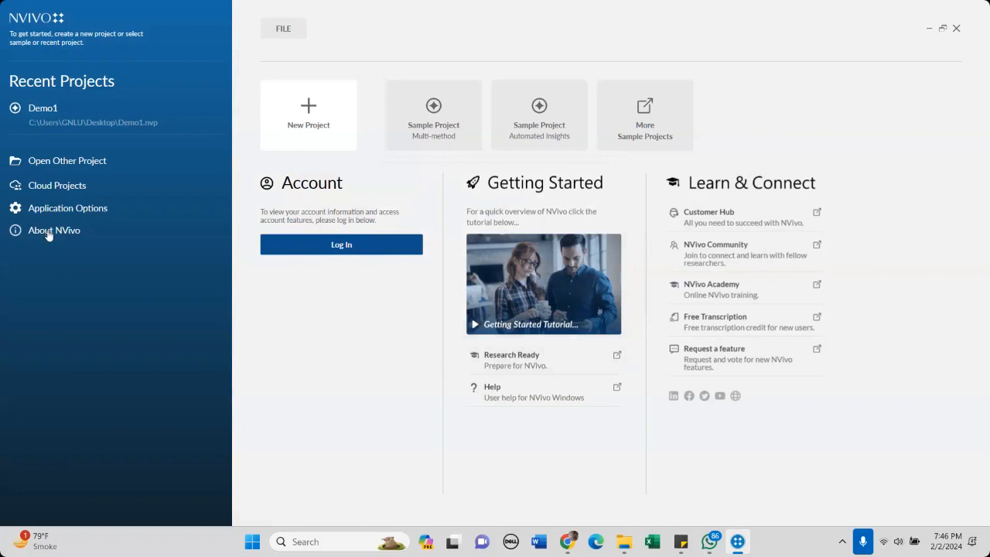
- Remove the Demo1 project from the recent projects list
click(306, 118)
mouse_move(434, 115)
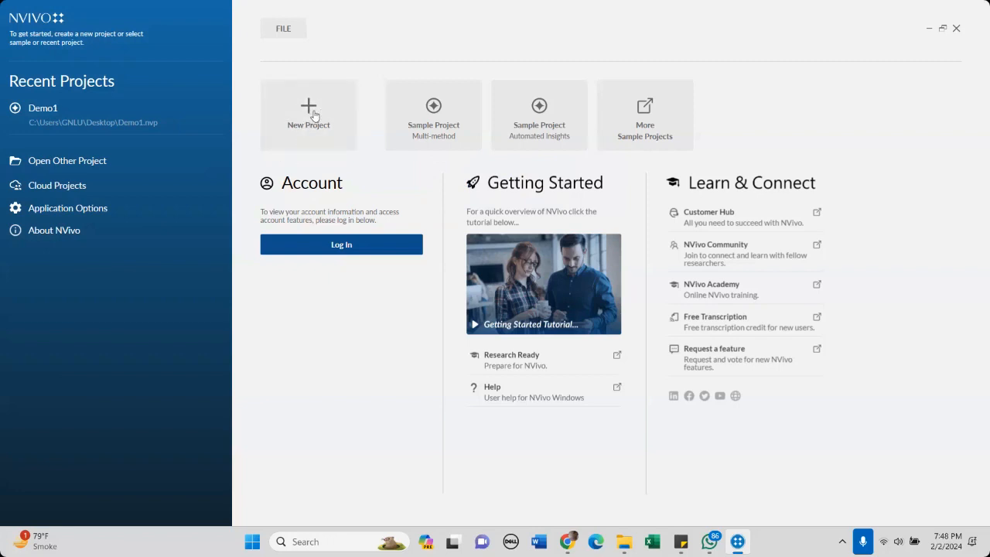
right_click(112, 122)
click(143, 142)
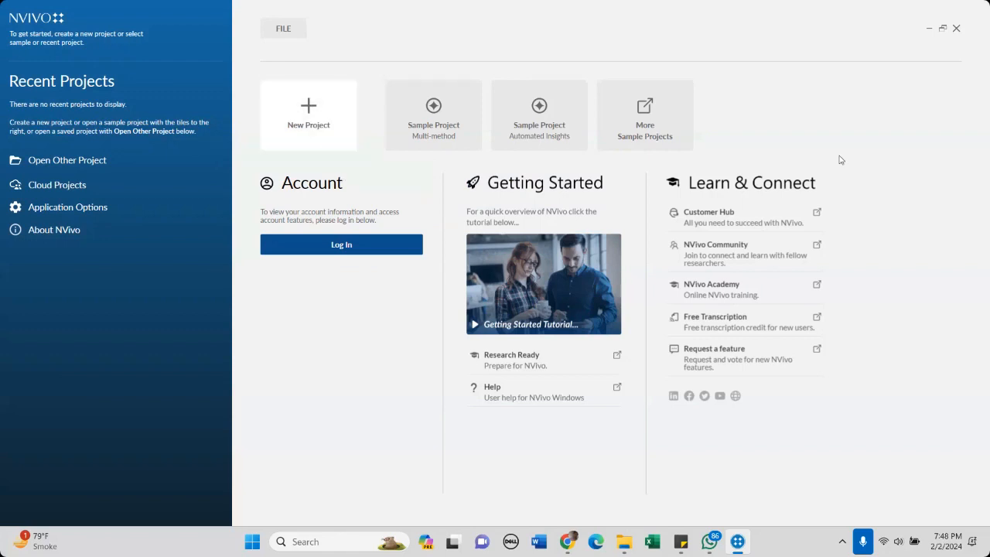
- Start a new project and title it "Social Ent"
click(308, 120)
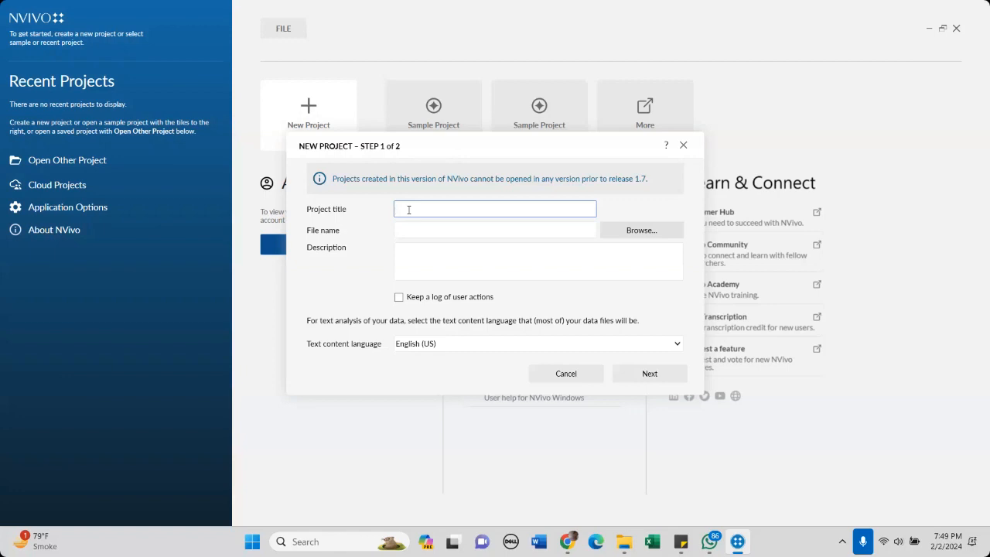
text(Social En)
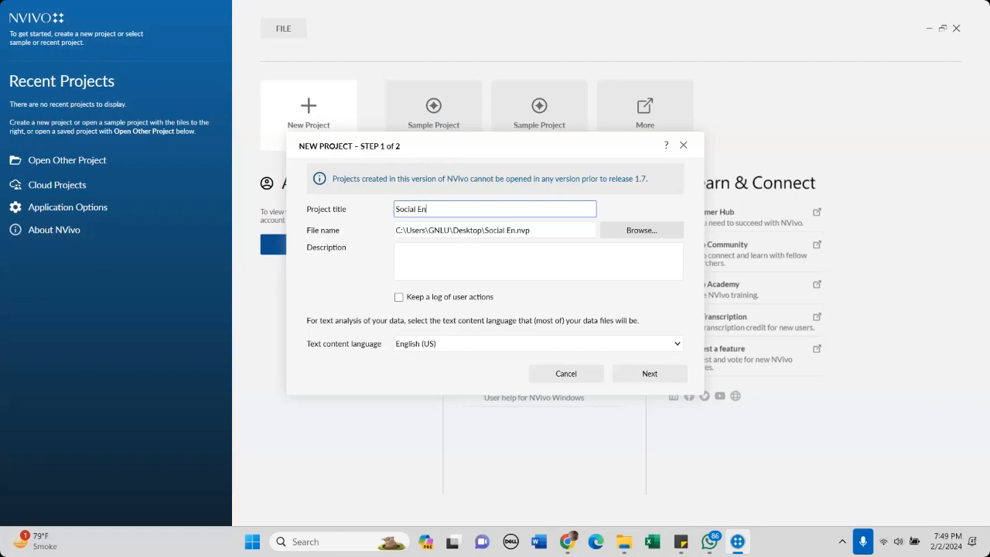
text(trepre)
key(BackSpace)
key(BackSpace)
key(BackSpace)
text(neship)
key(BackSpace)
key(BackSpace)
key(BackSpace)
key(BackSpace)
key(BackSpace)
key(BackSpace)
key(BackSpace)
key(BackSpace)
- Check the save location for the new project file without changing it
click(403, 230)
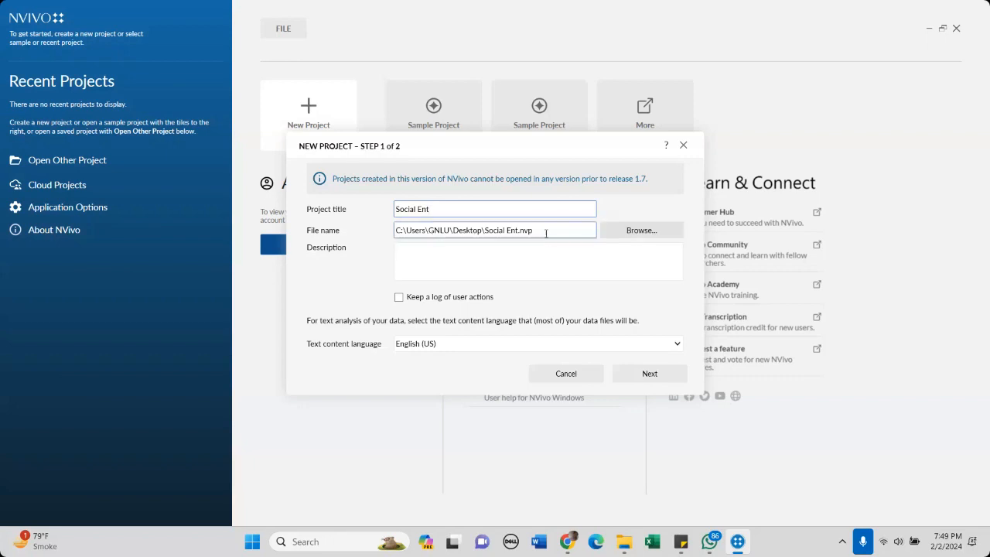
click(640, 230)
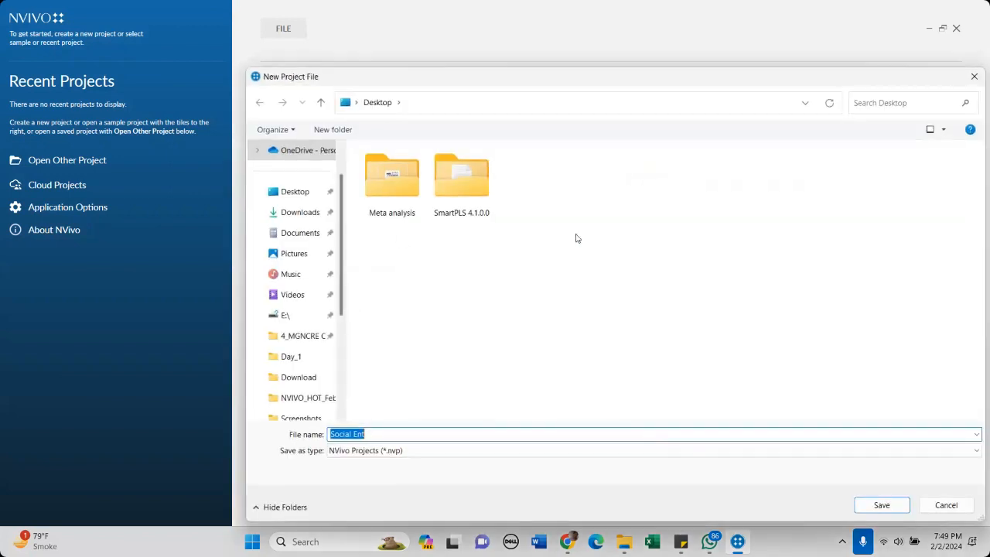
click(974, 74)
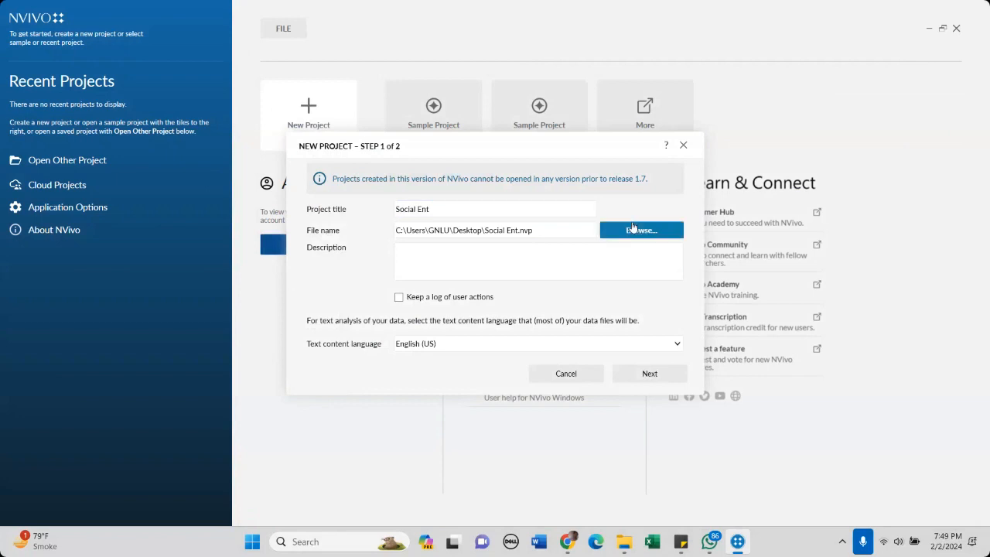
click(534, 230)
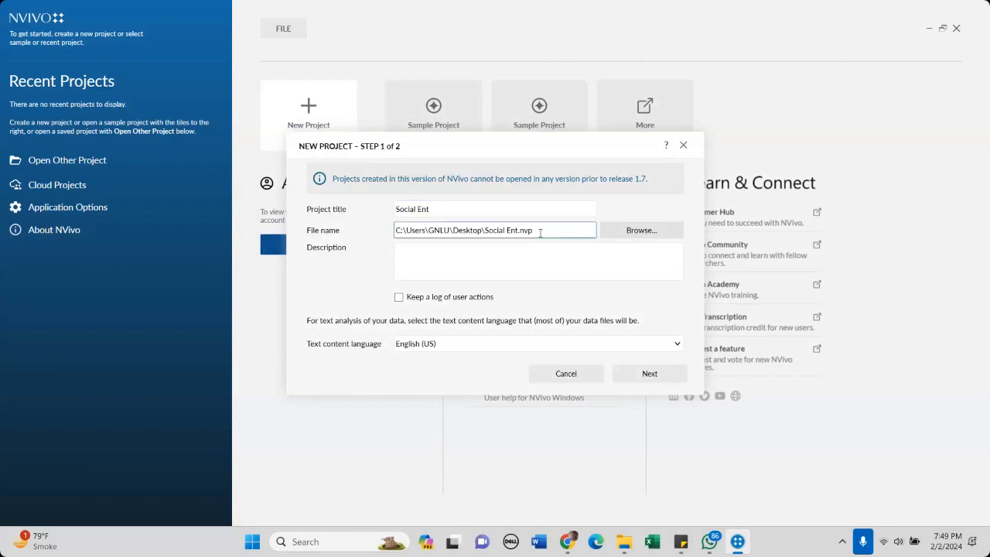
- Review the new project's description field, title and available text content languages
click(450, 263)
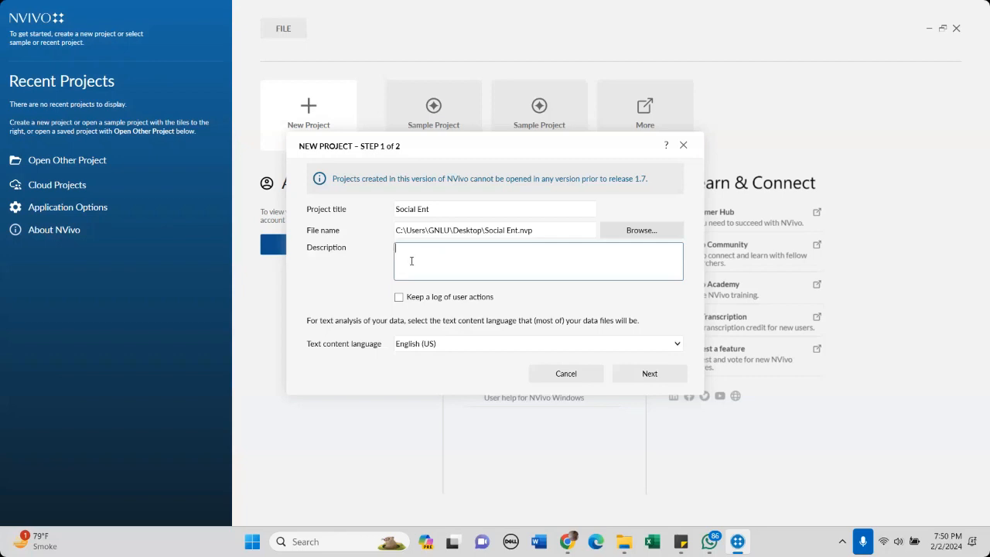
click(411, 253)
click(434, 267)
click(444, 210)
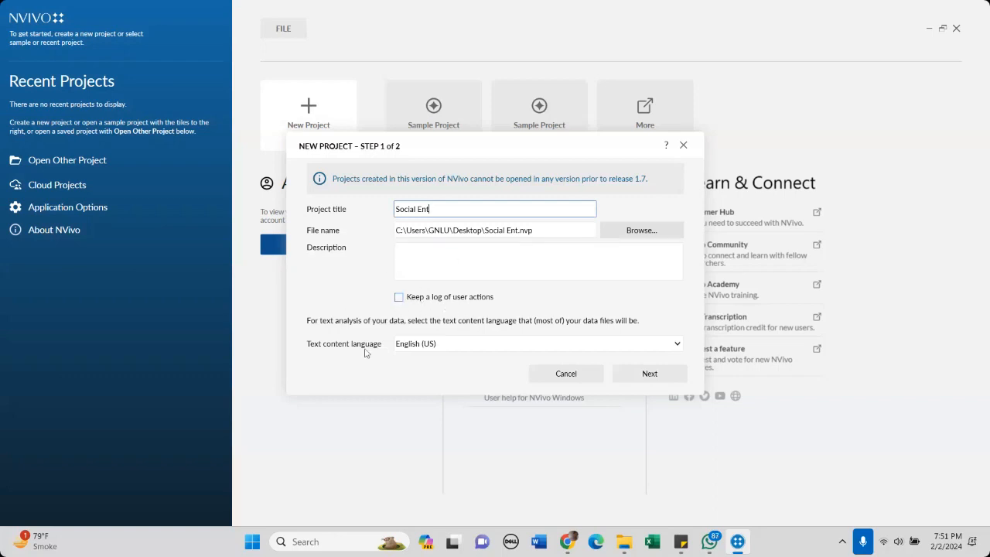
click(677, 345)
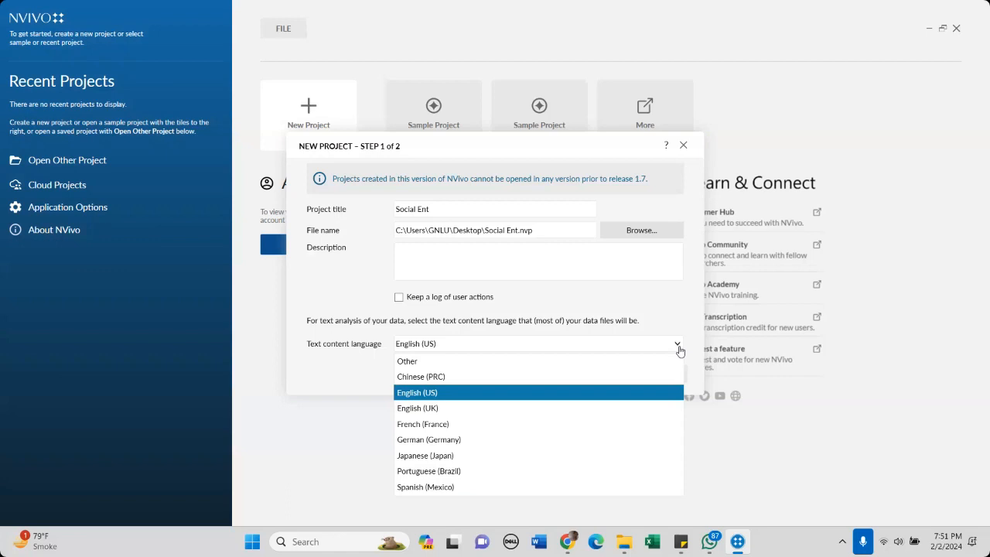
click(680, 351)
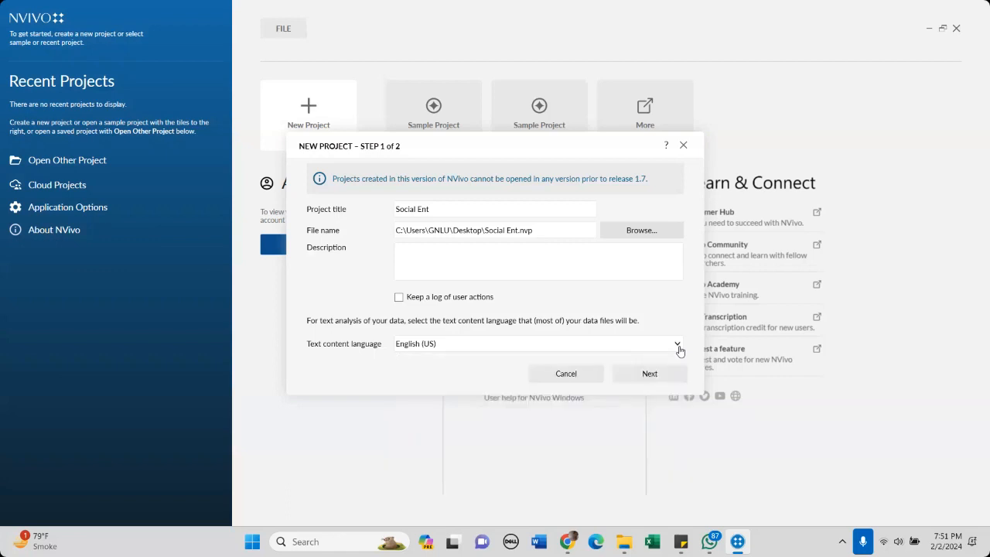
- Continue to the project saving settings, set save reminders to every 10 minutes, and check the recovery file settings
click(652, 381)
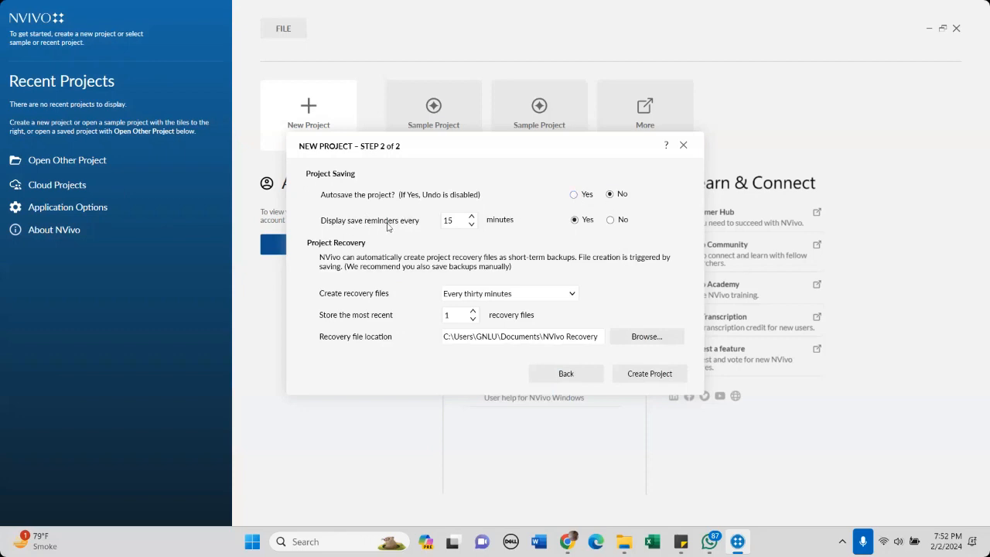
click(471, 226)
click(471, 226)
click(498, 337)
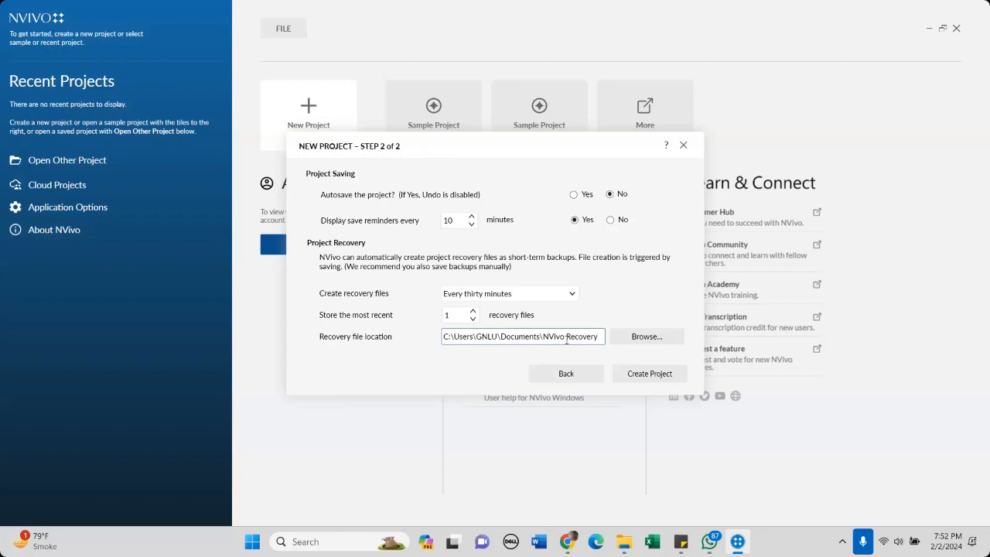
click(454, 317)
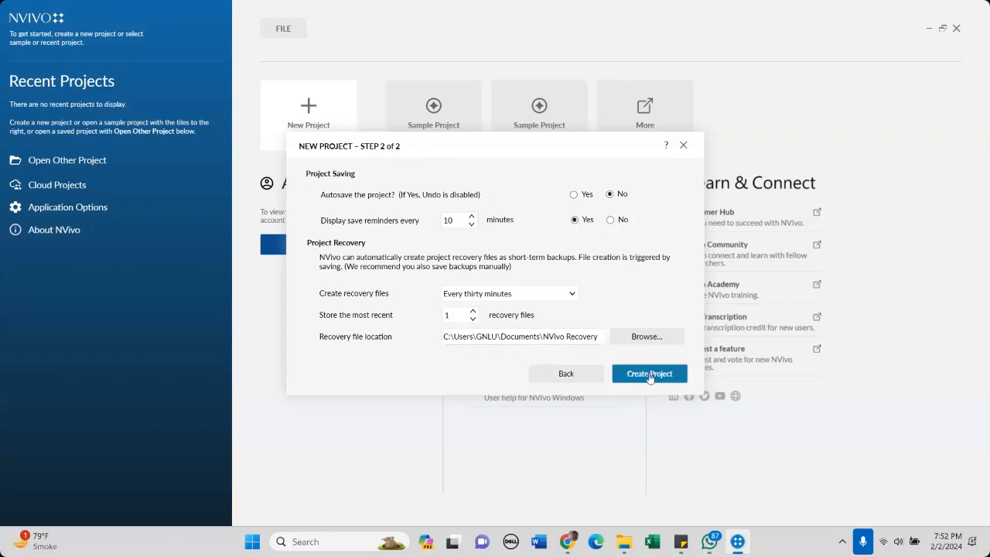
- Return to the first page of the project setup and recheck the file name, description and text content language choices
click(566, 376)
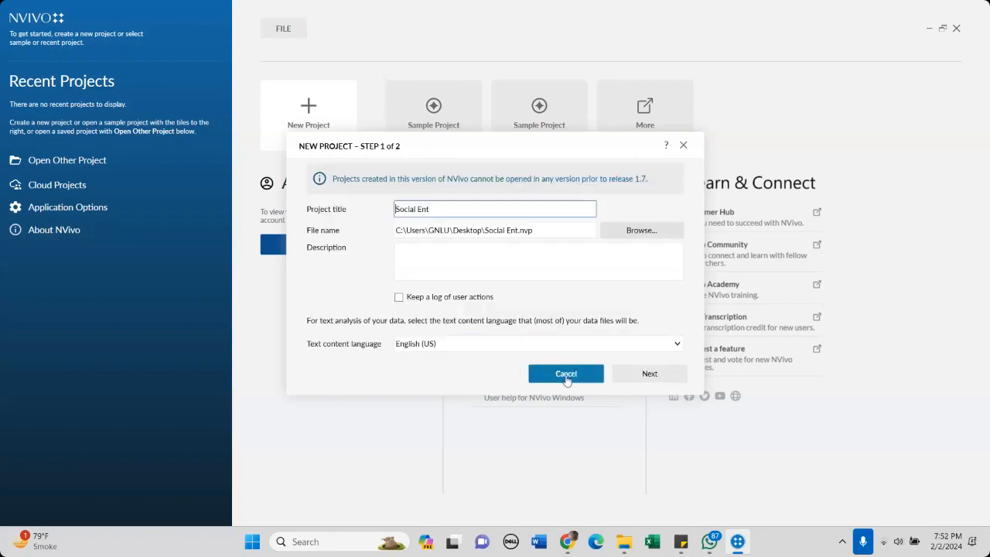
click(475, 230)
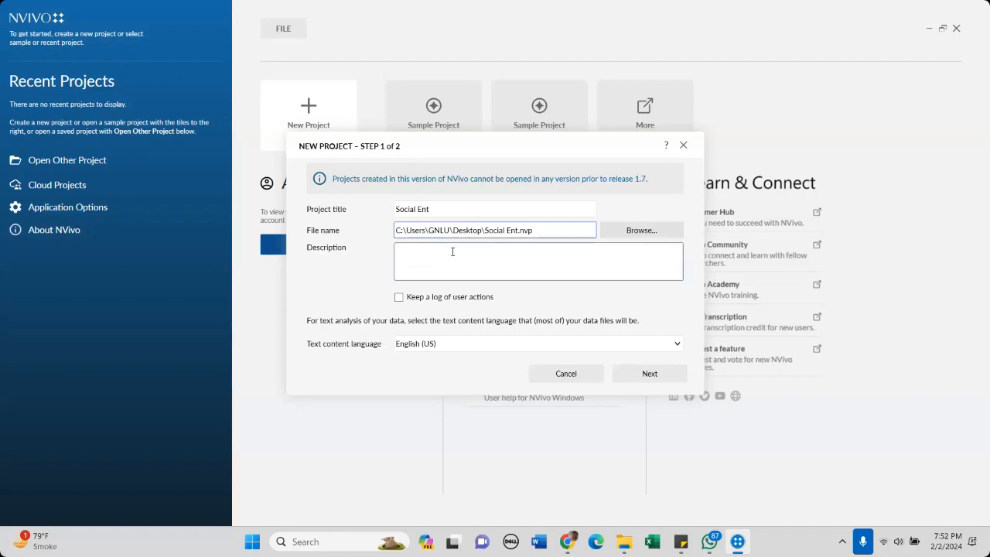
click(451, 254)
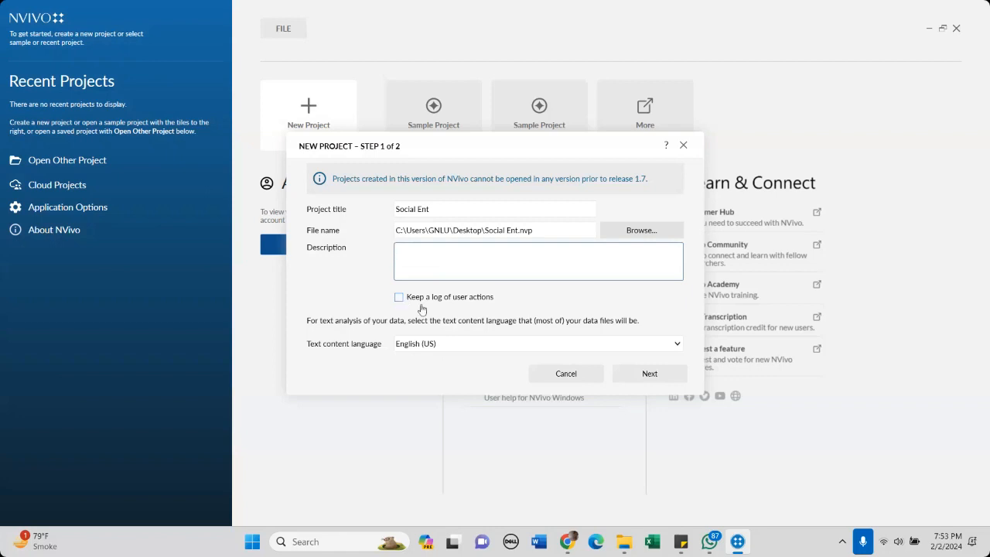
click(446, 351)
key(Down)
key(Down)
key(Down)
key(Down)
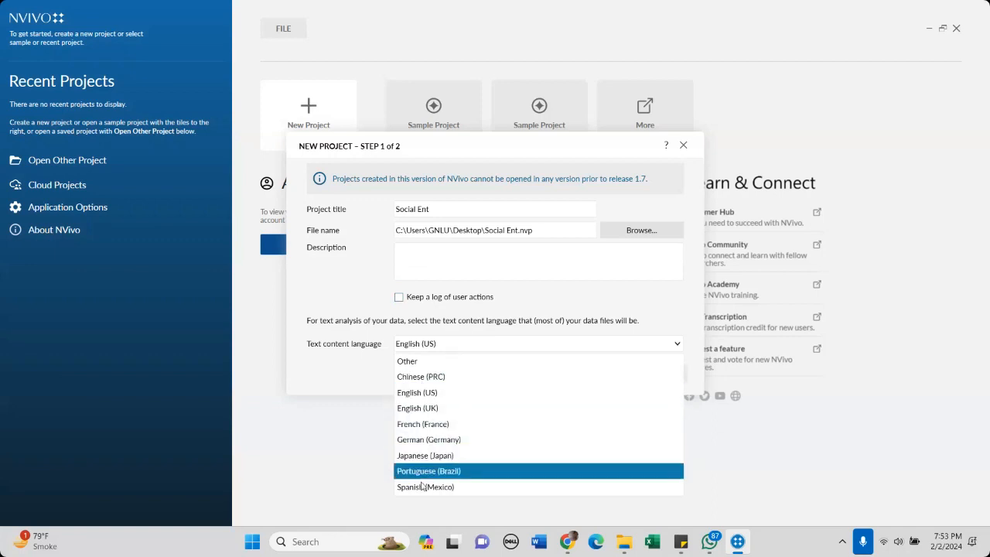
click(454, 345)
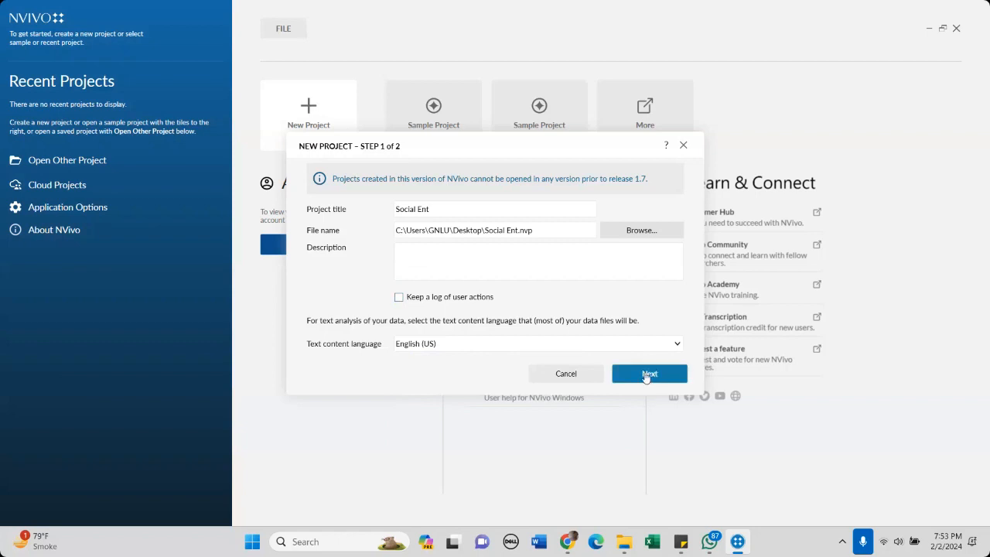
- Proceed through the saving and recovery settings and create the Social Ent project
click(651, 375)
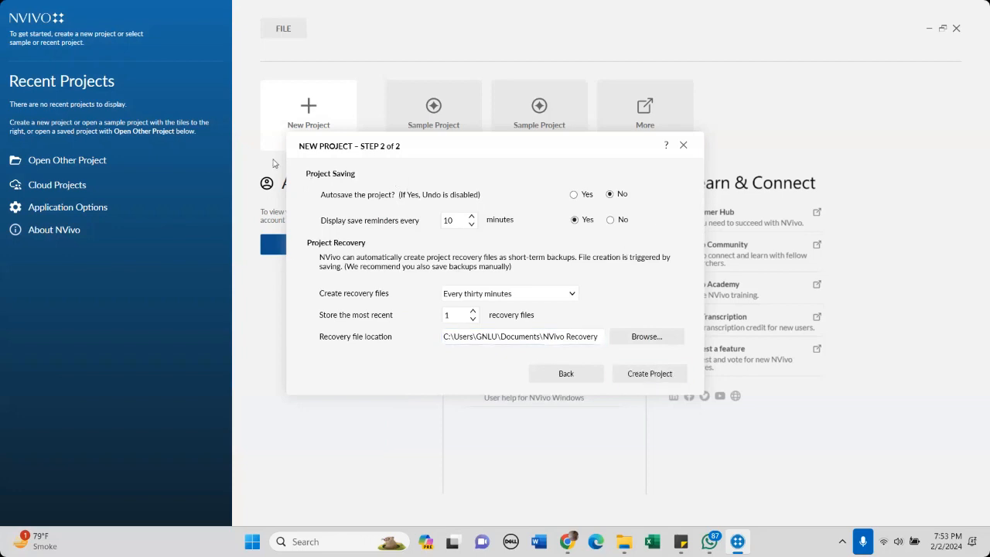
click(649, 373)
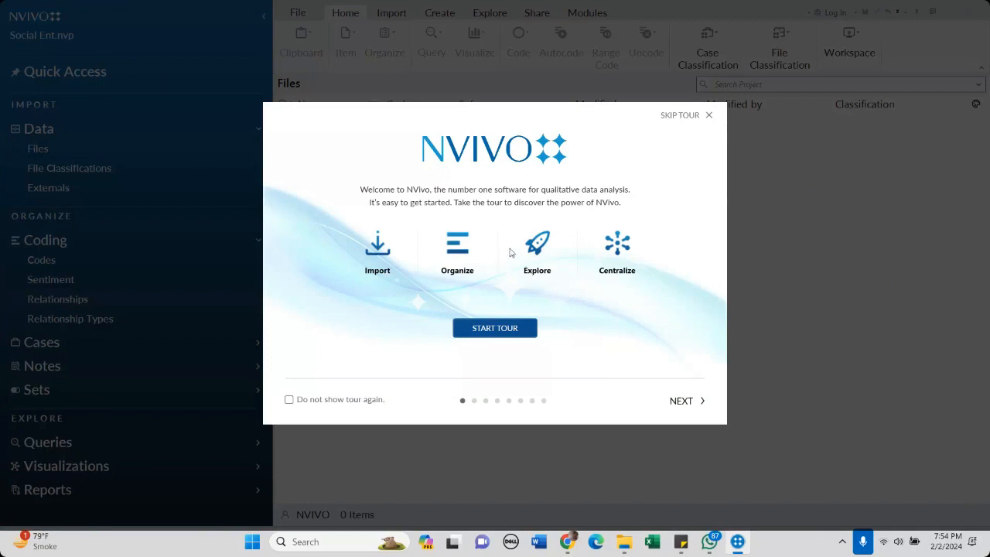
- Page through the welcome tour as far as the queries slide and skip the rest
click(683, 401)
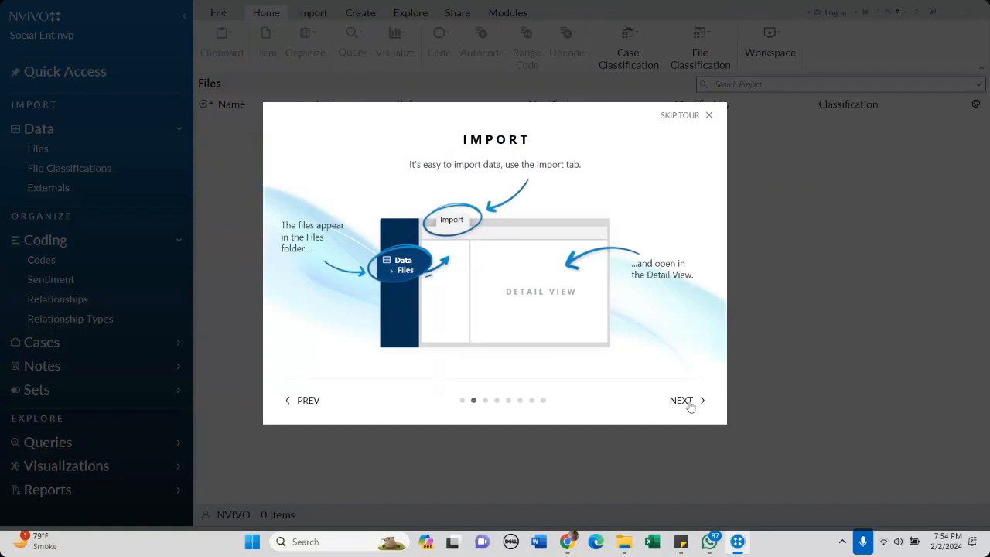
click(684, 400)
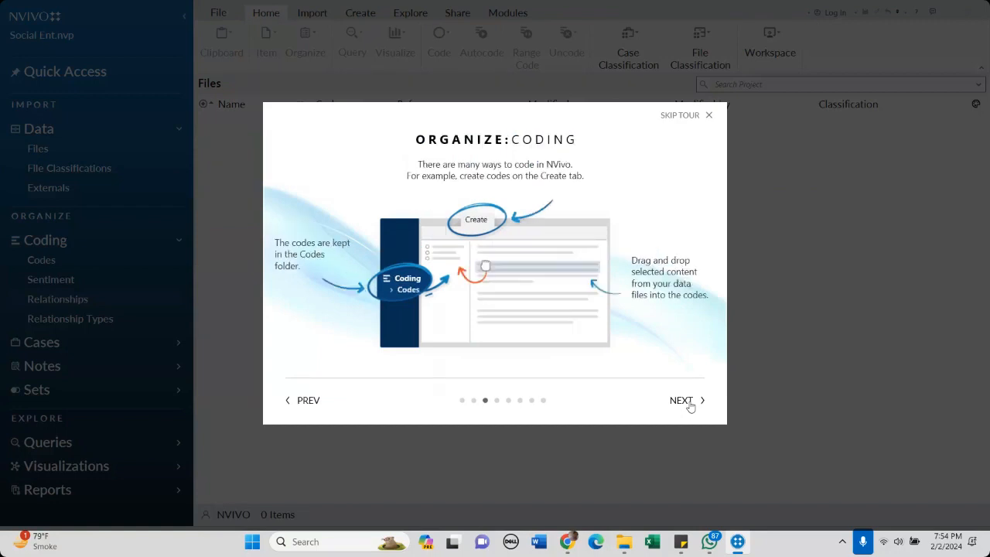
click(684, 401)
click(684, 401)
click(684, 401)
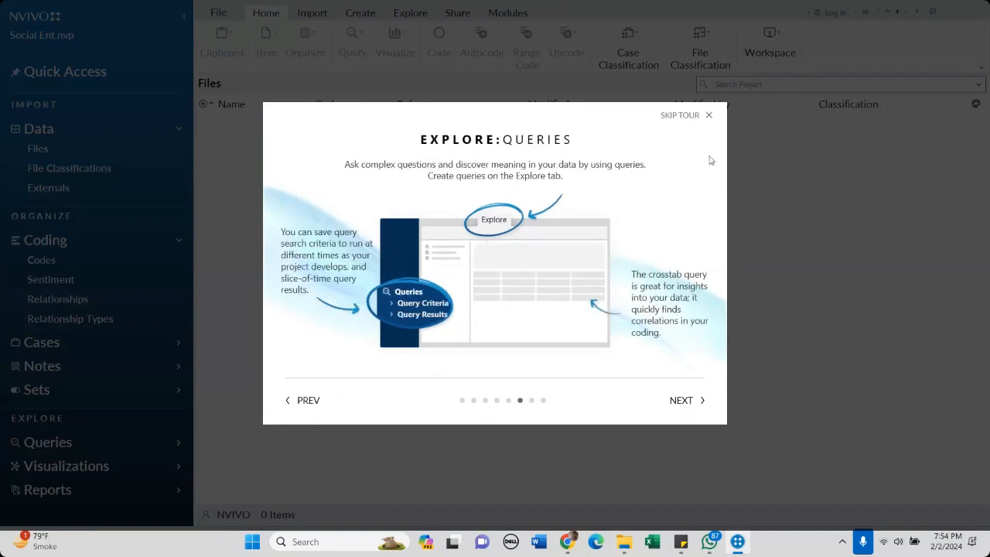
click(692, 121)
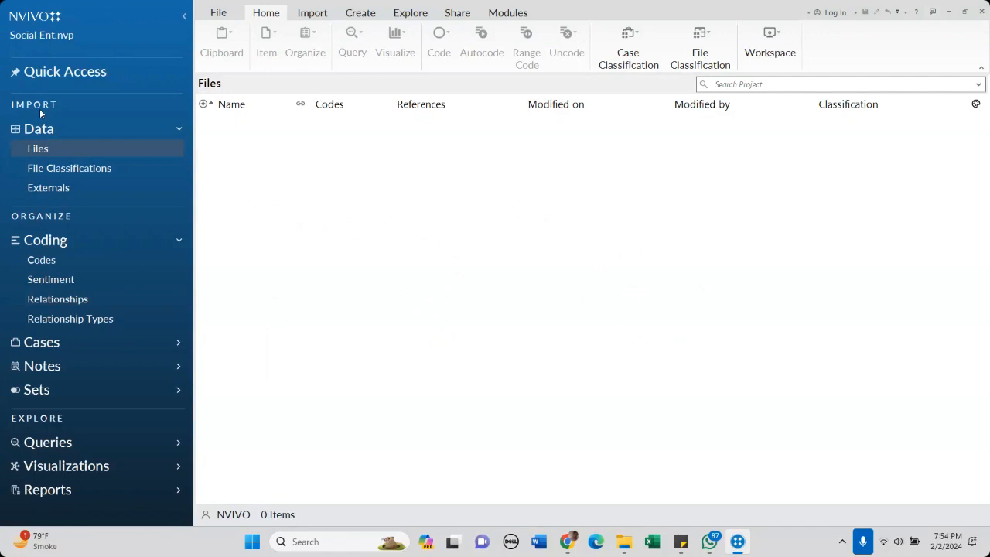
- Show the project's Files area and look over the commands for creating items and for working with existing ones
click(38, 149)
click(348, 16)
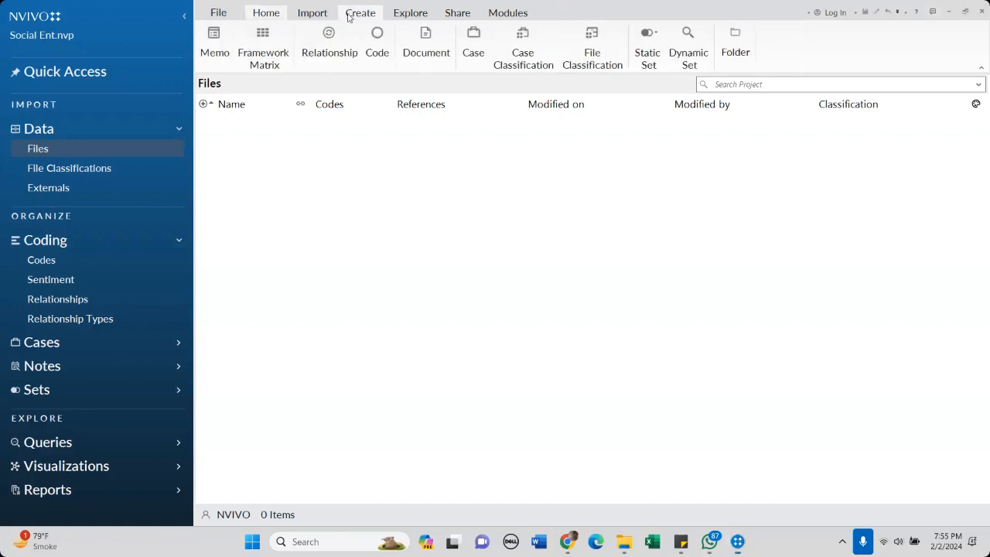
click(264, 19)
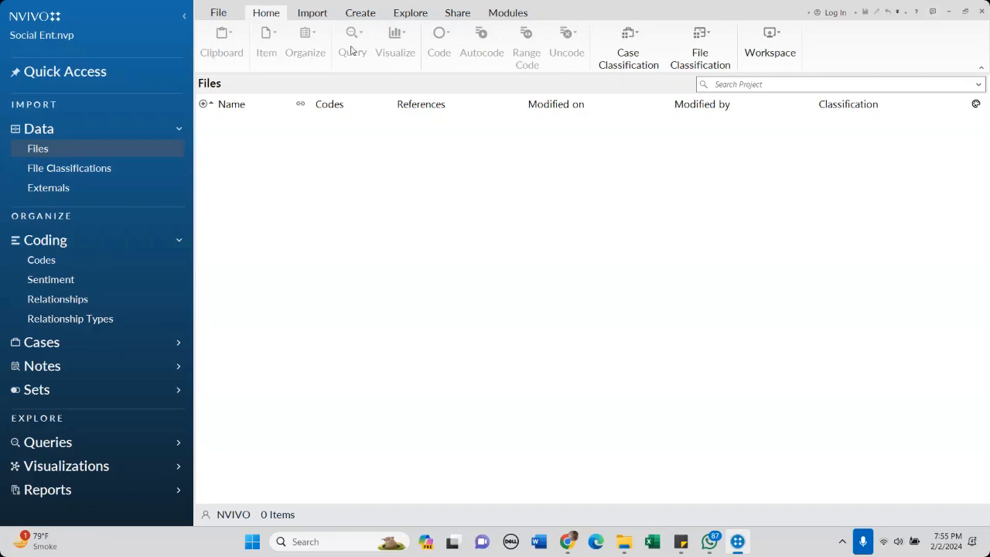
- Inspect the options for importing a project and importing files, and leave both without importing anything
click(307, 16)
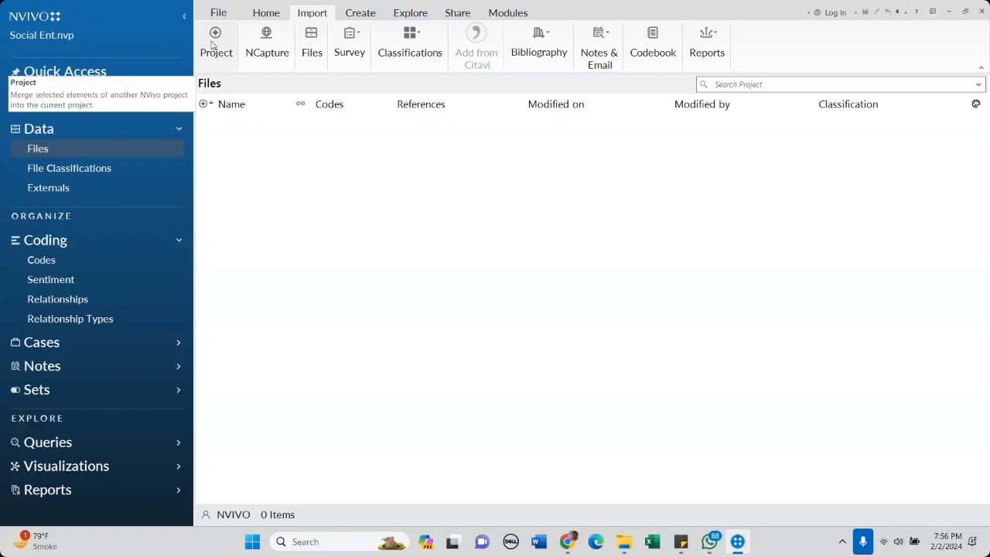
click(212, 45)
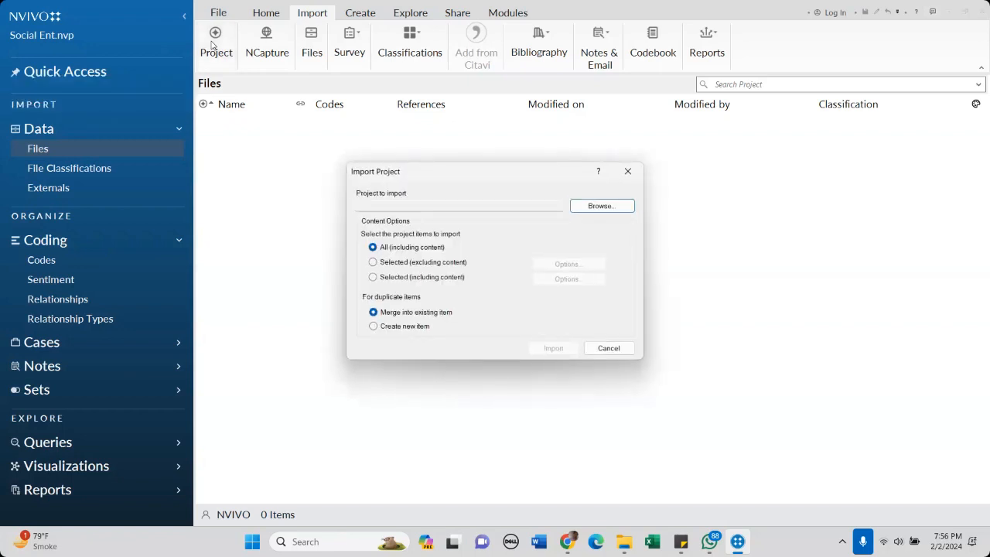
click(627, 171)
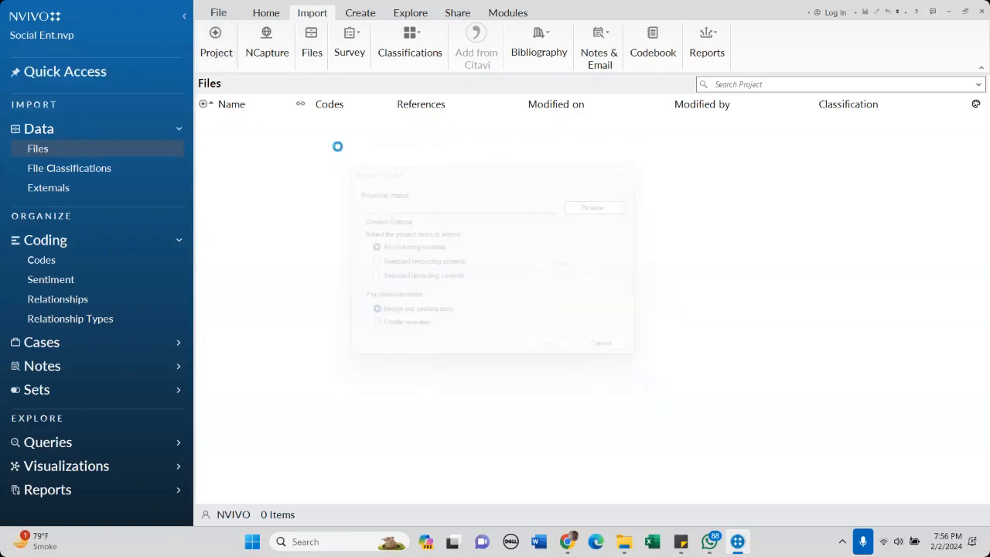
click(312, 52)
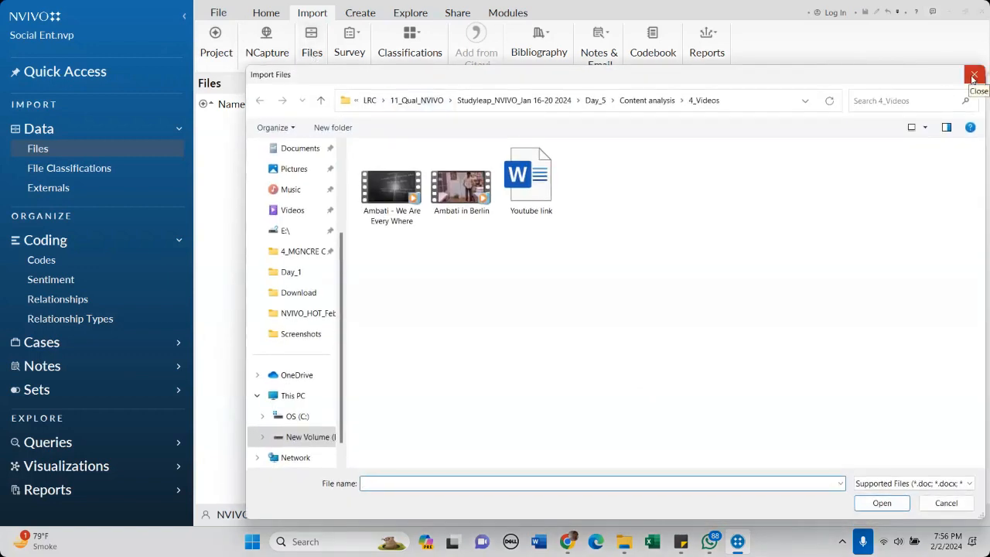
click(973, 77)
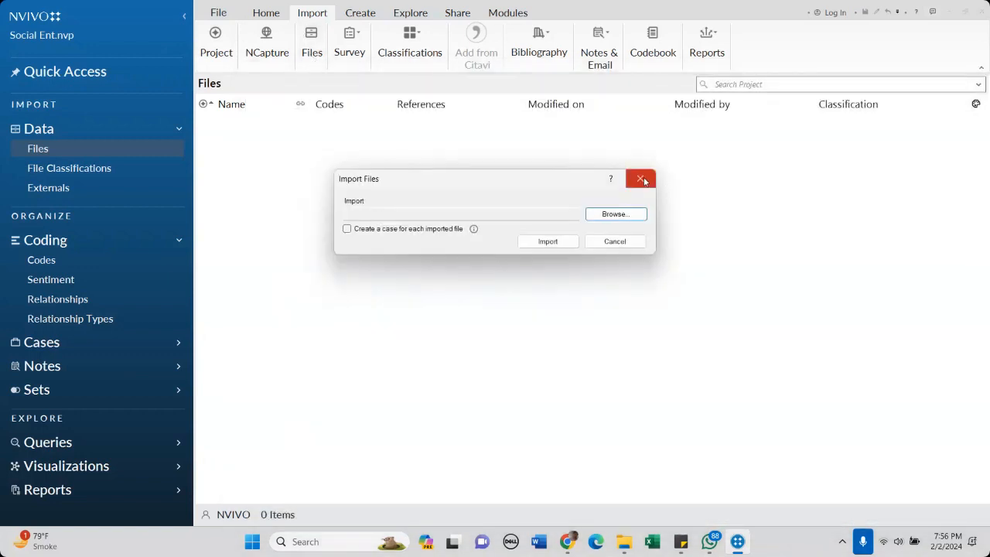
click(644, 179)
- Check which sources are offered for importing surveys and classifications
click(349, 48)
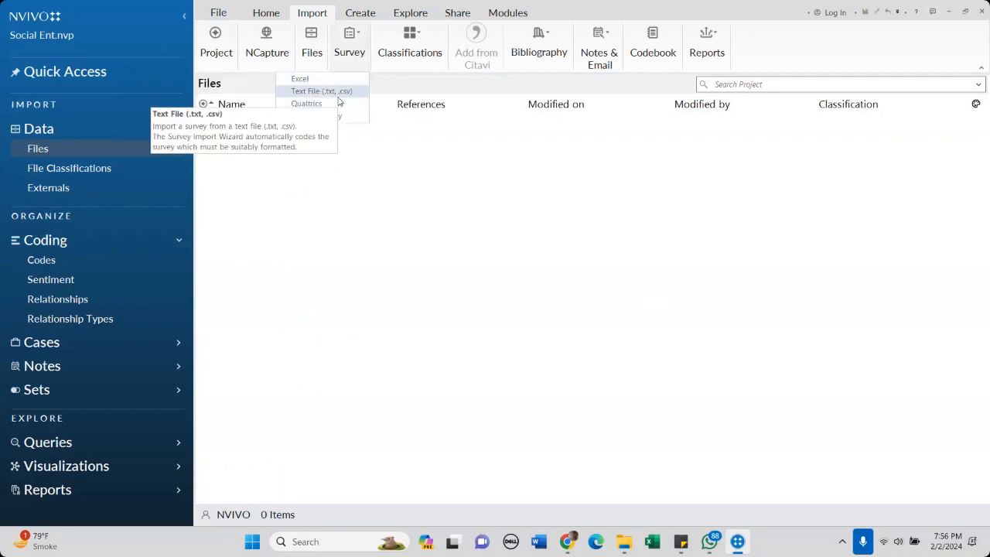
click(284, 117)
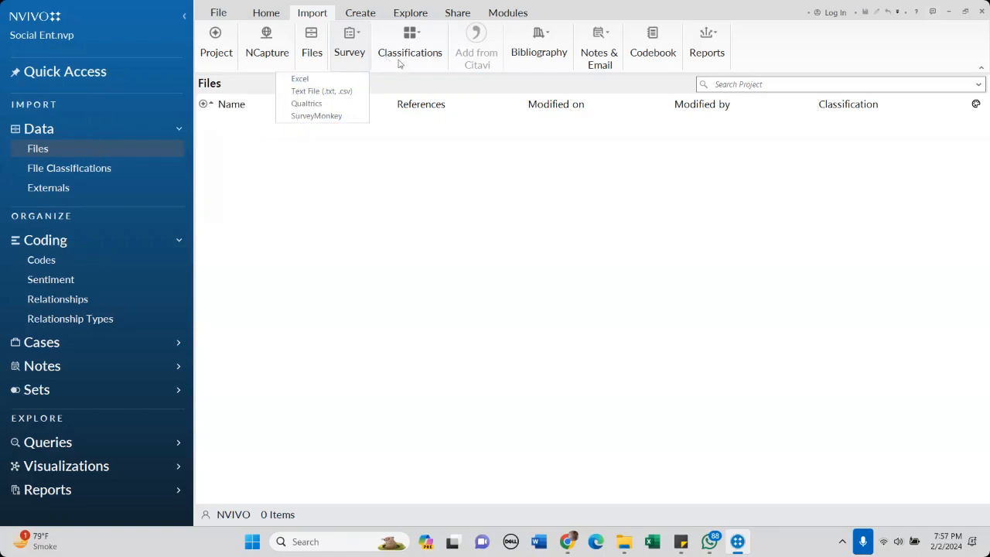
click(418, 52)
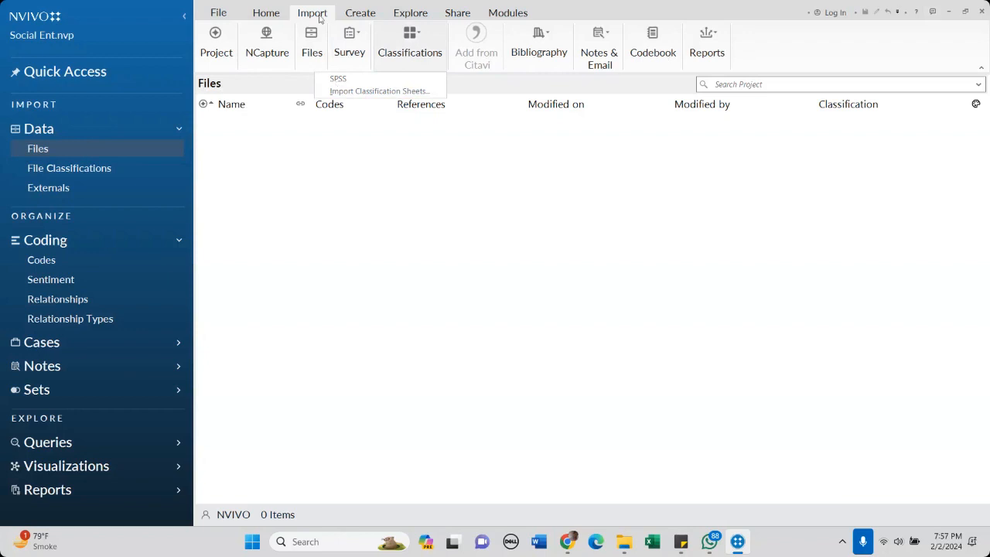
- Review the commands for creating items, exploring data and sharing the project, plus the collaboration and transcription modules
click(360, 14)
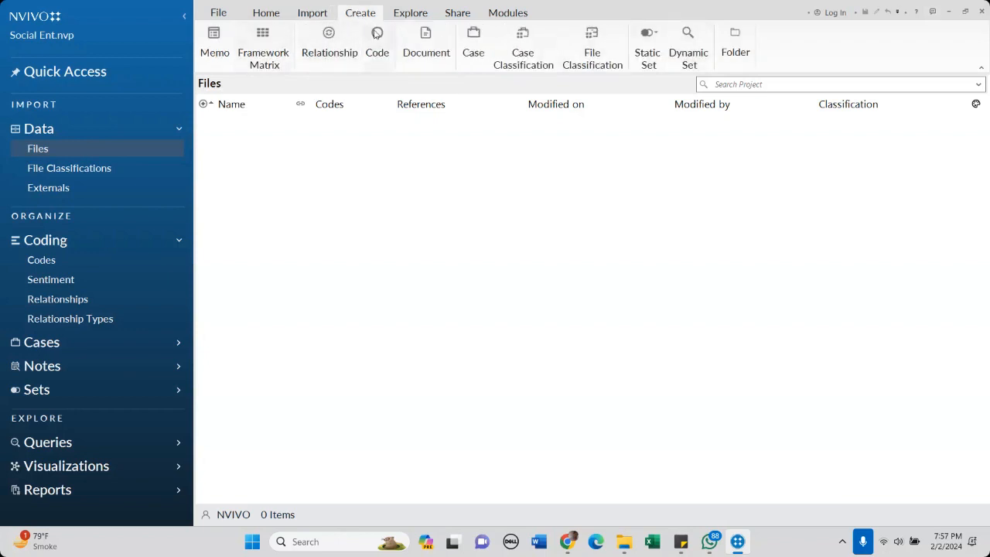
click(409, 16)
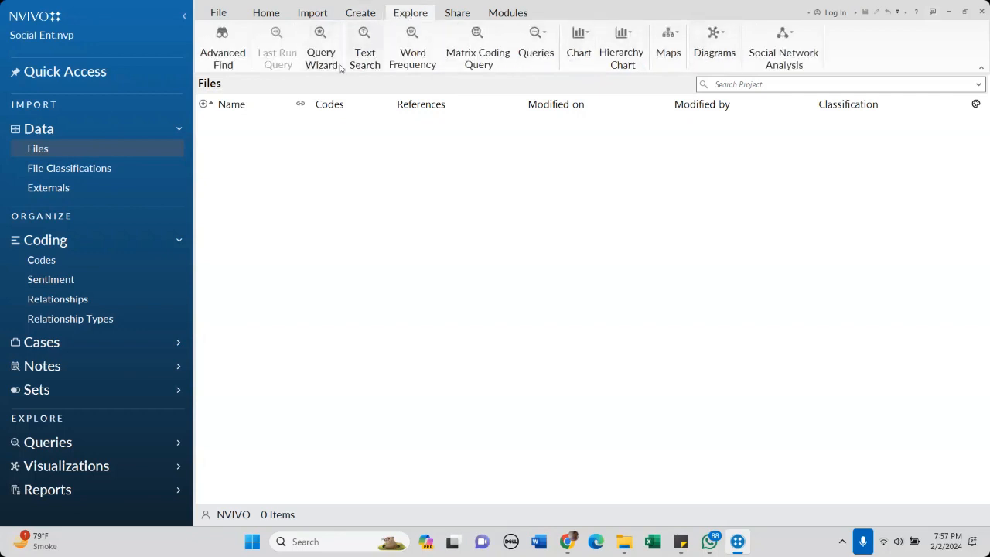
click(457, 13)
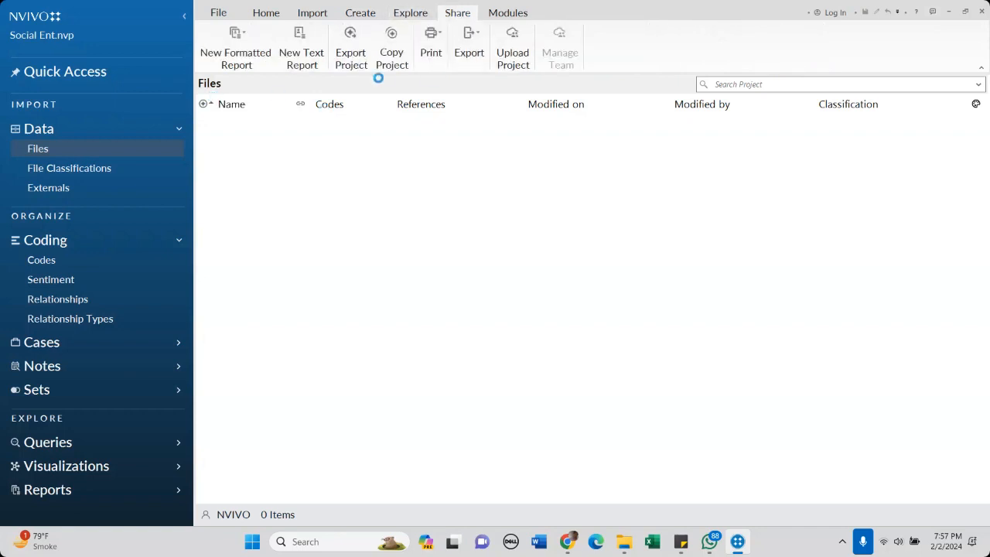
click(497, 16)
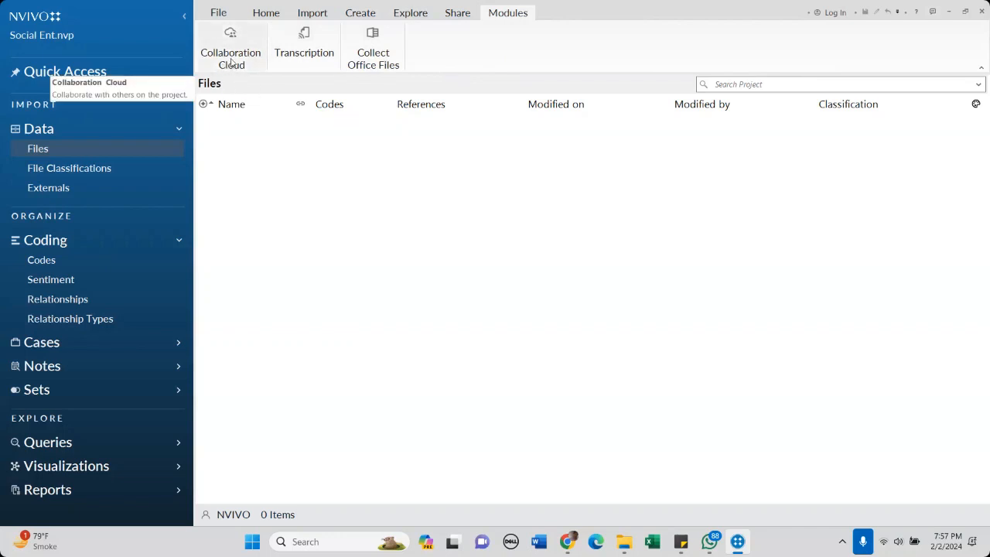
click(297, 57)
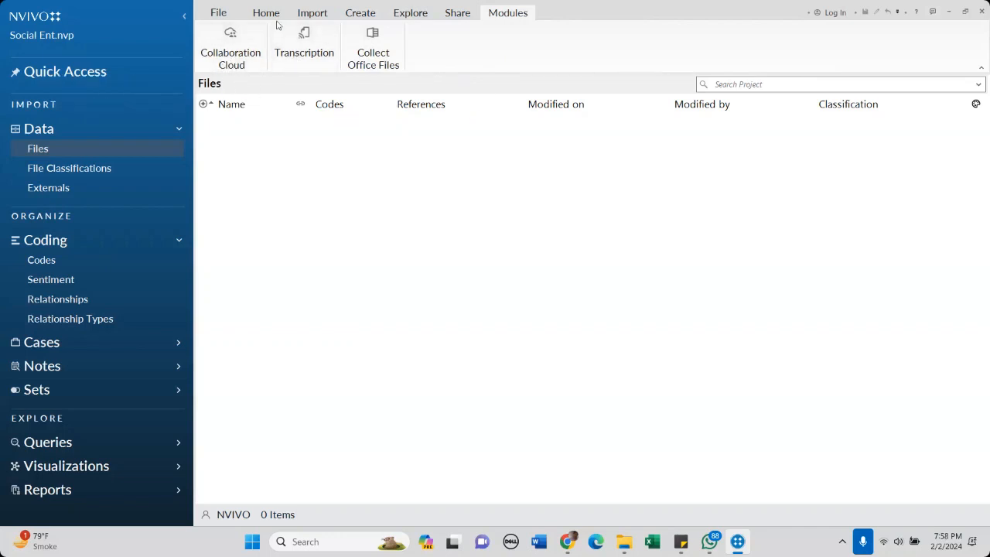
- Look over the project information page and return to the project workspace
click(220, 14)
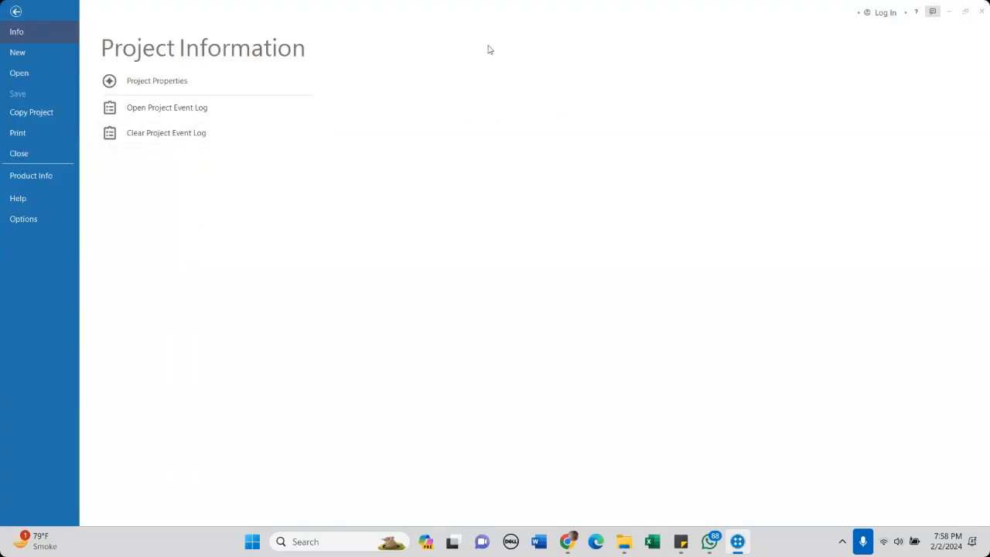
click(16, 12)
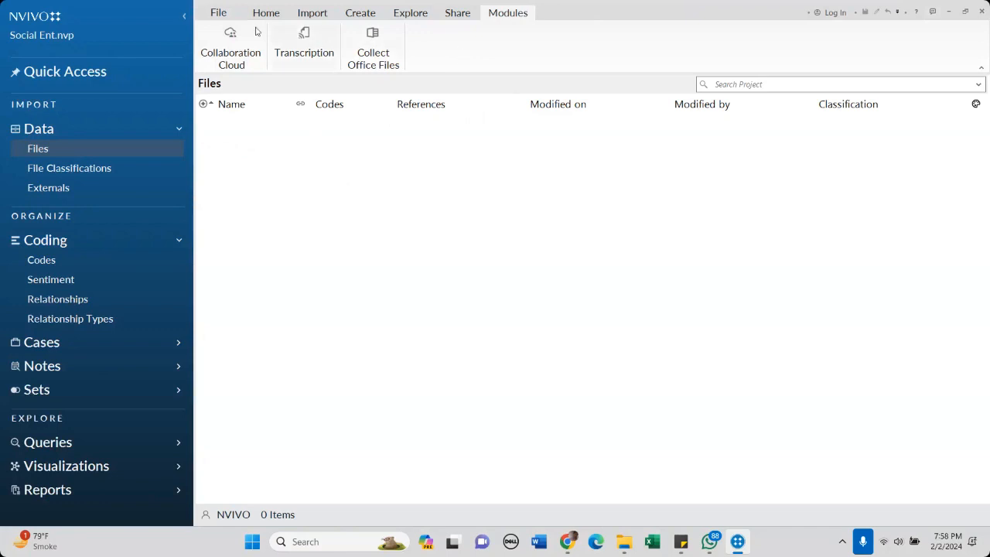
click(222, 13)
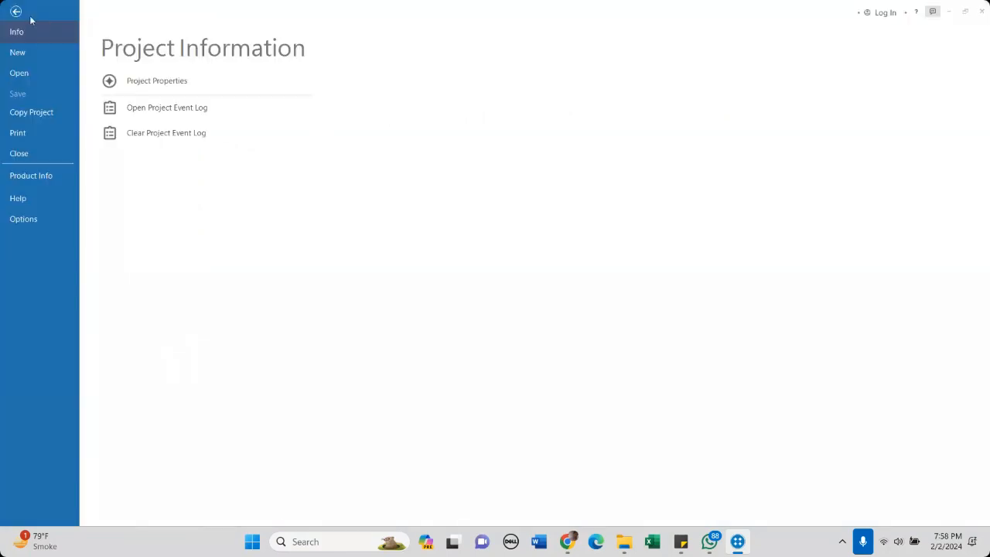
click(15, 12)
click(263, 14)
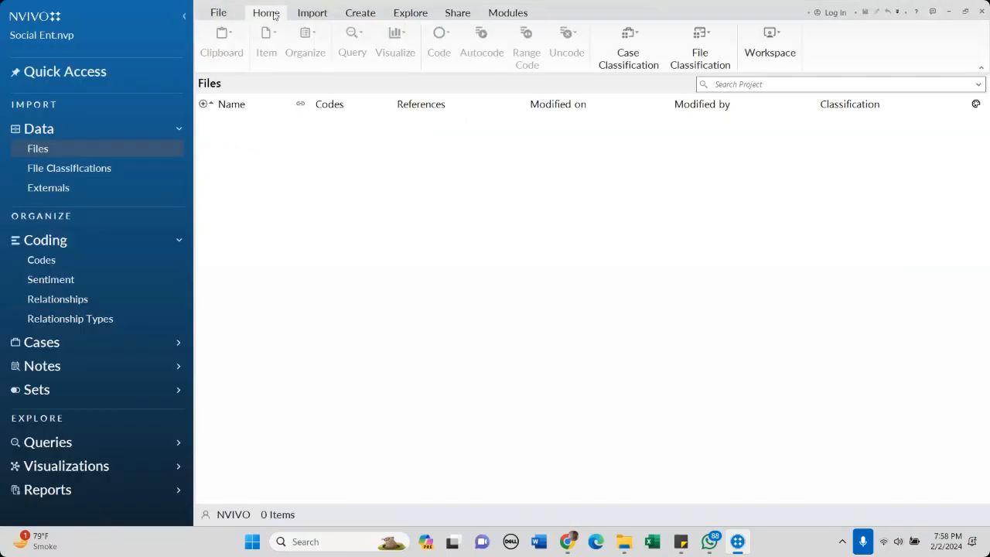
click(313, 14)
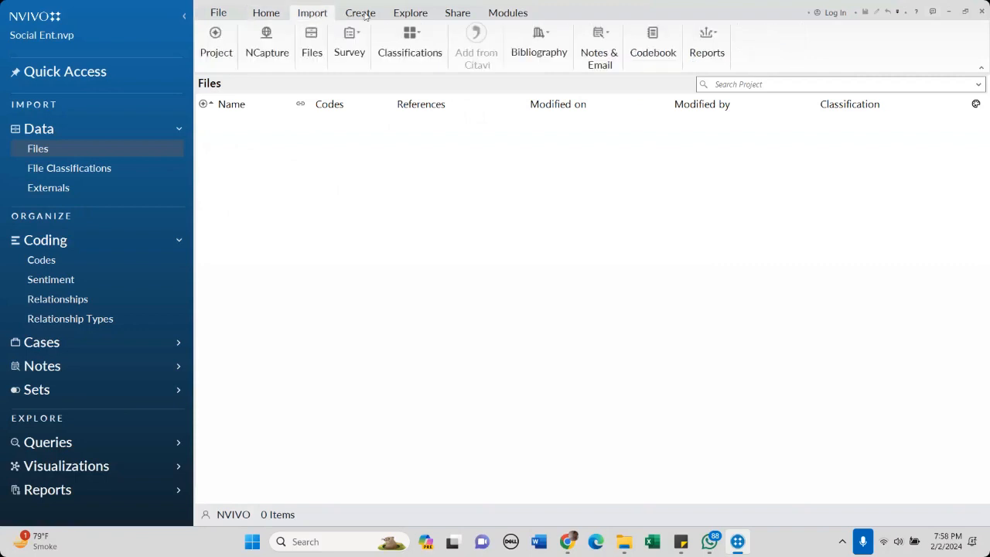
click(410, 12)
click(508, 13)
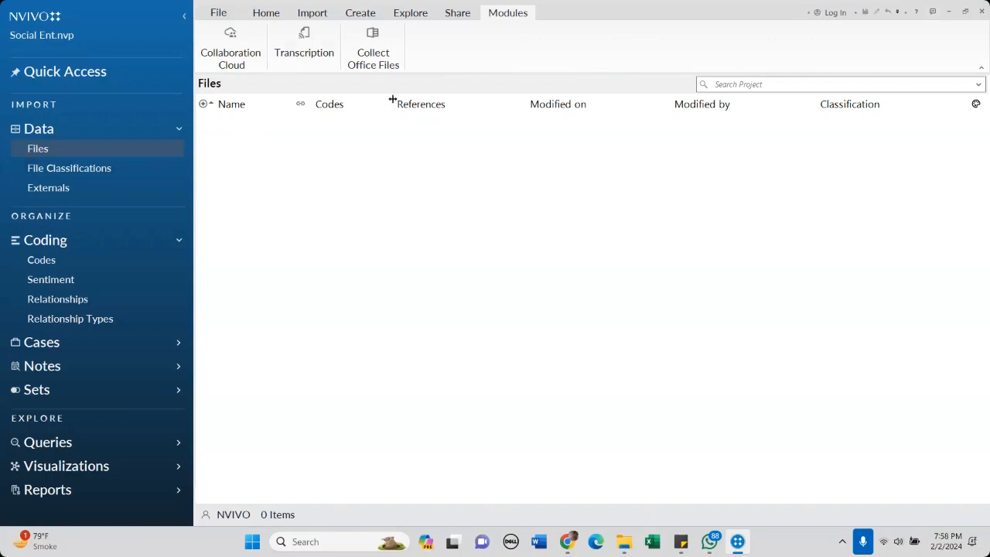
click(55, 147)
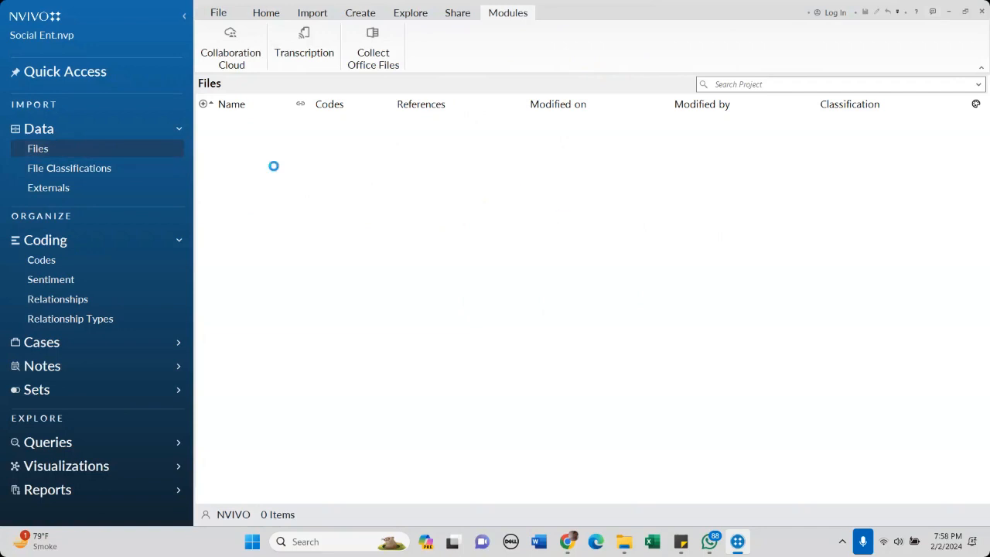
click(267, 12)
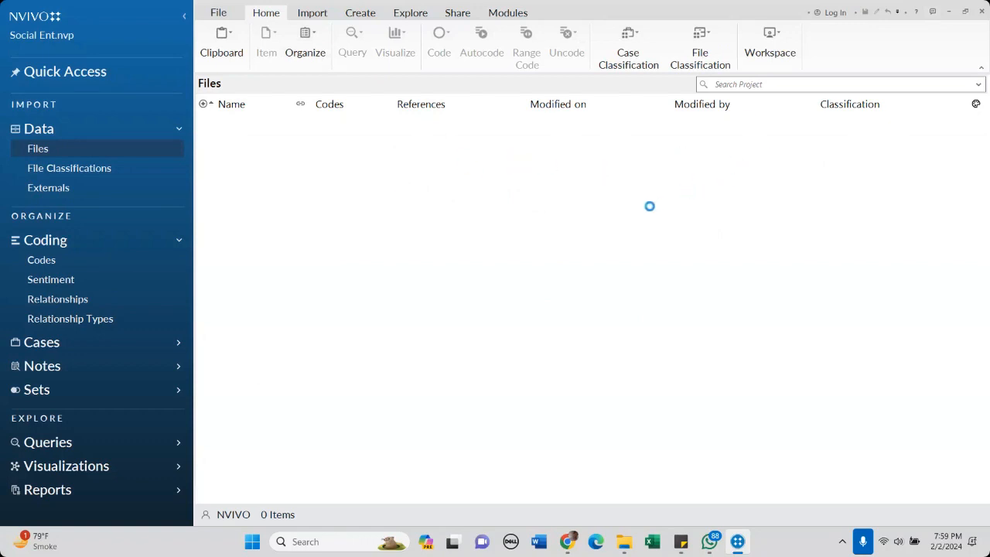
click(313, 15)
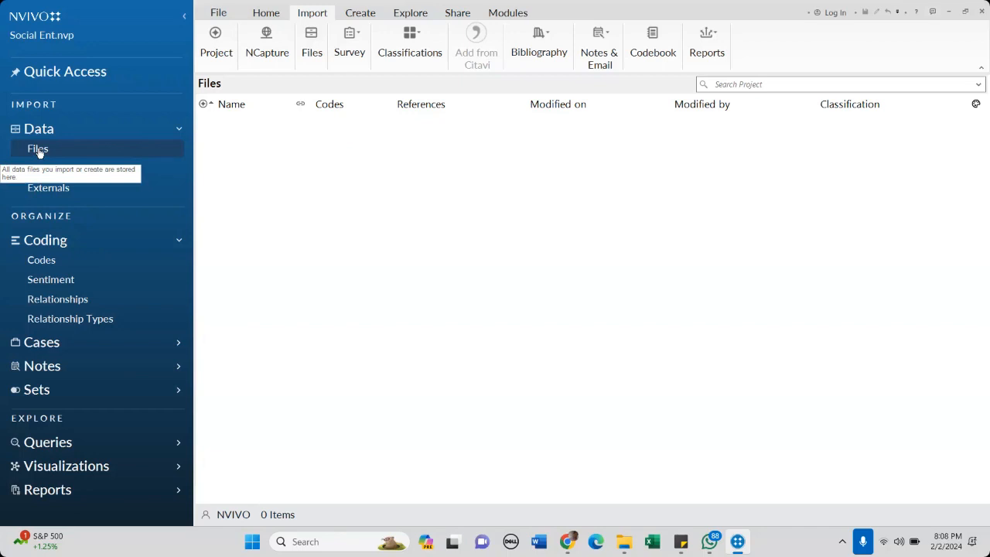
- Create a new folder named Interviews under Files, leaving its description blank
right_click(39, 151)
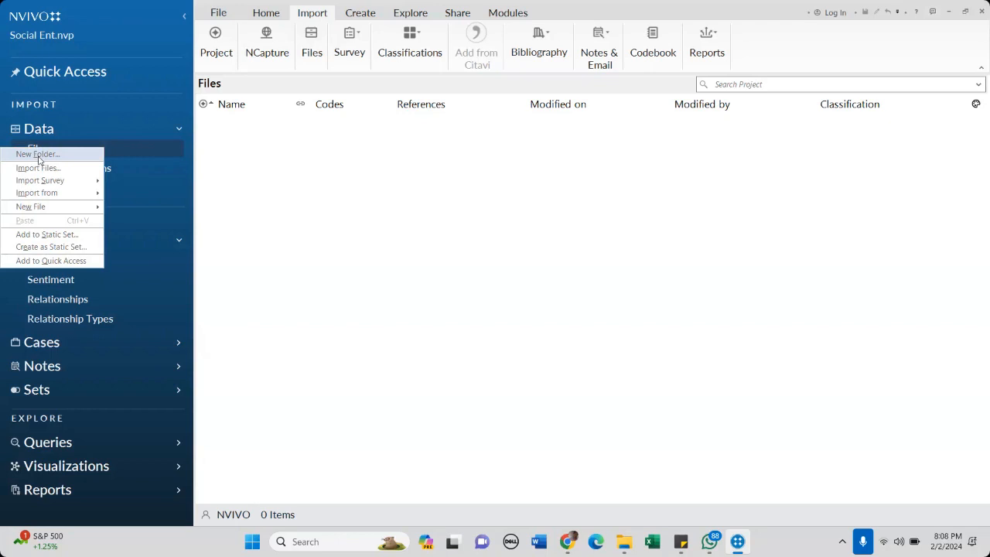
click(38, 156)
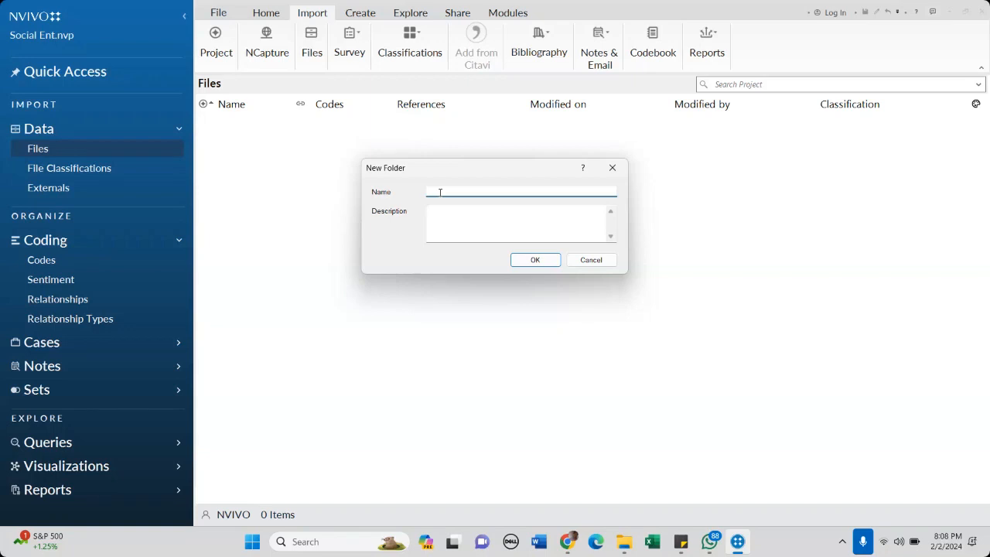
text(Interviews)
click(453, 208)
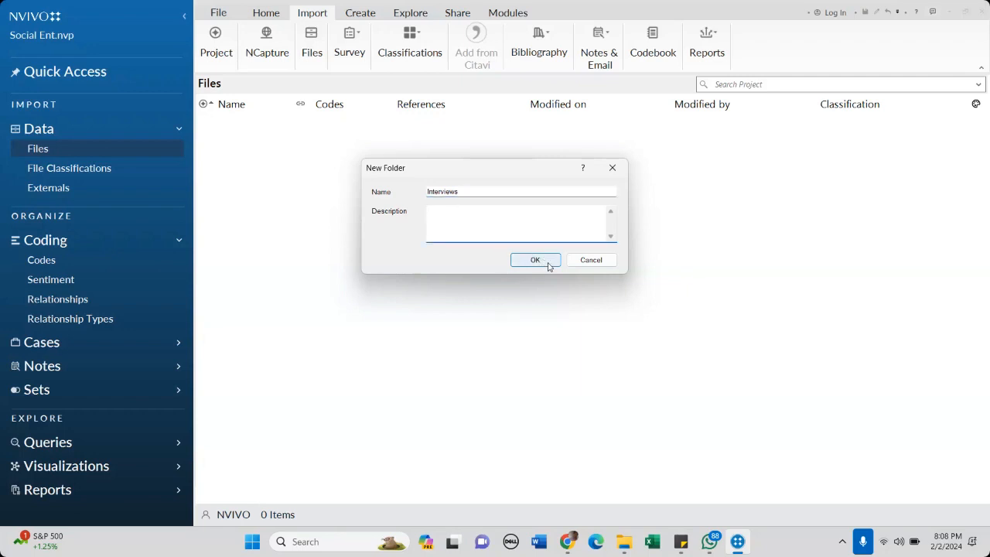
click(535, 261)
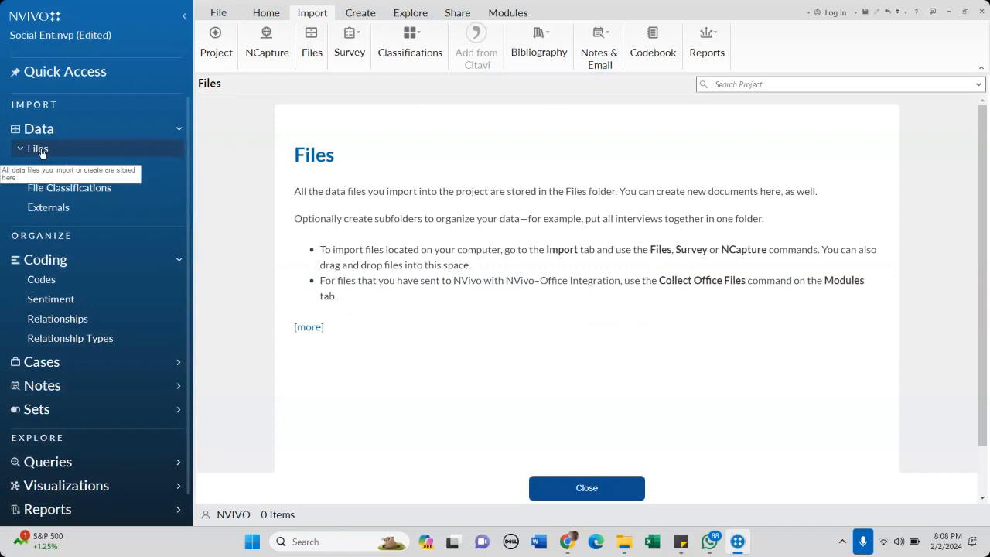
- Add a folder named Videos under Files
right_click(42, 153)
click(45, 158)
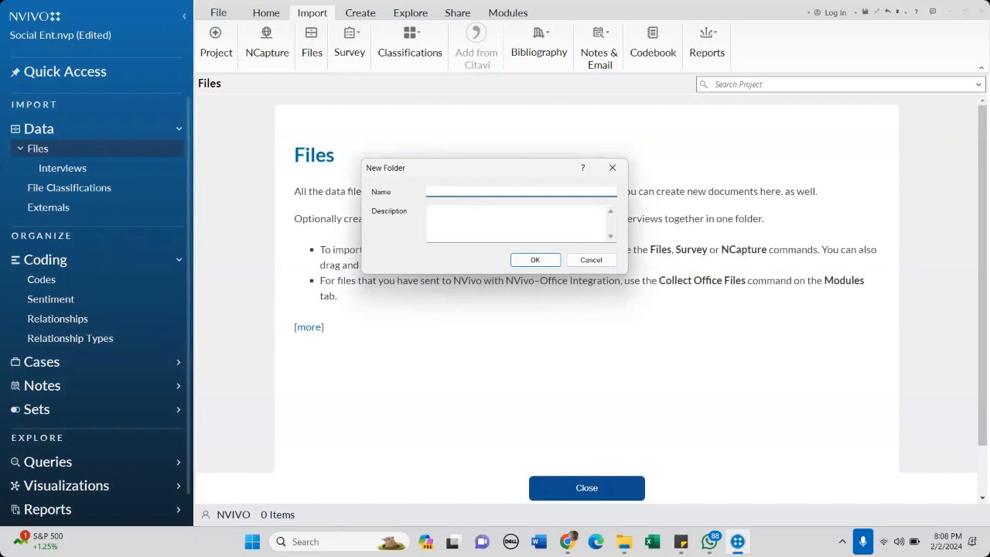
text(Videos)
click(536, 259)
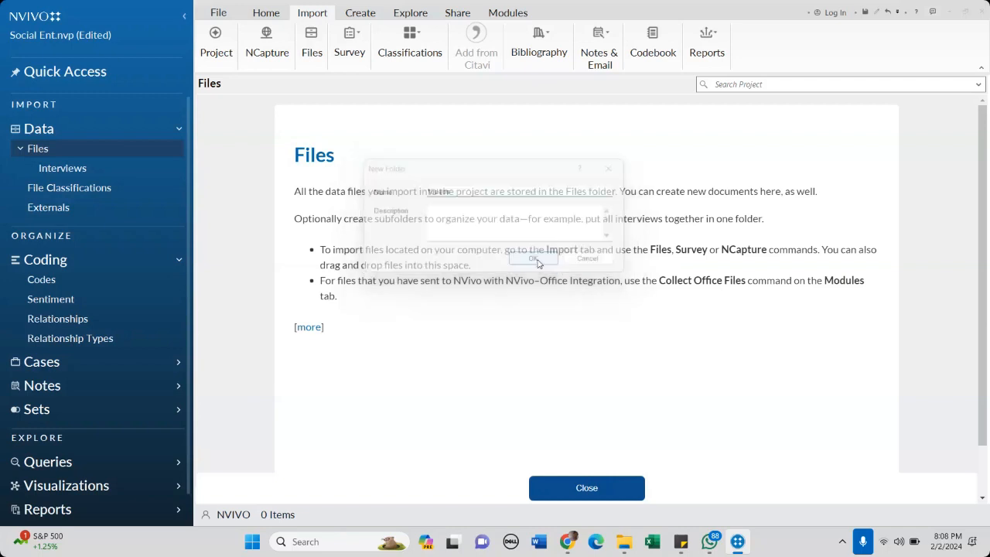
- Add a folder named Images under Files
right_click(35, 152)
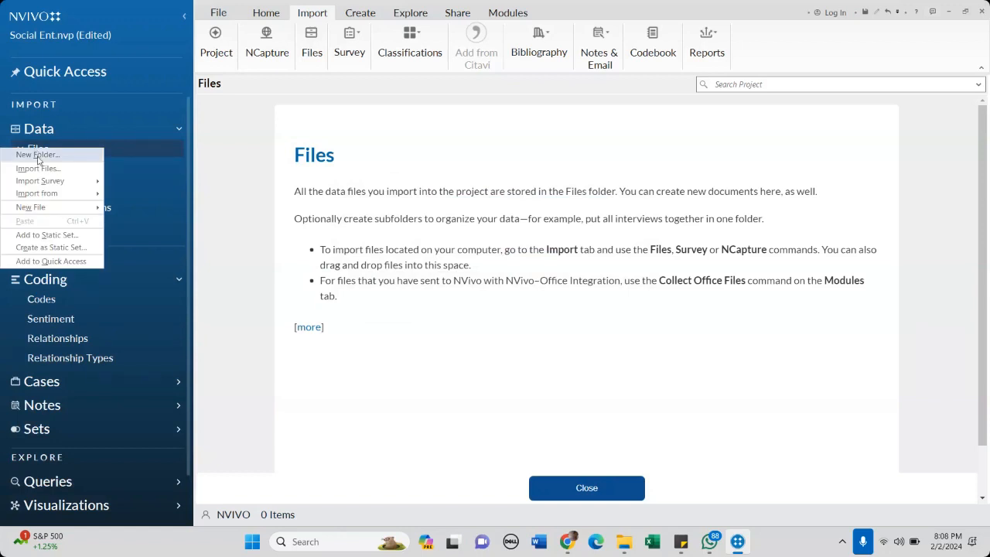
click(36, 154)
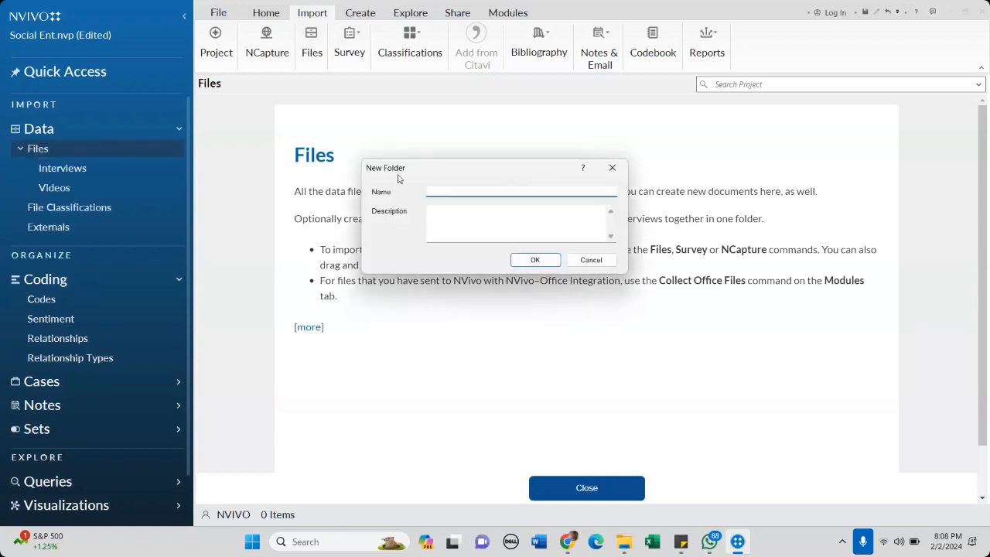
text(Images)
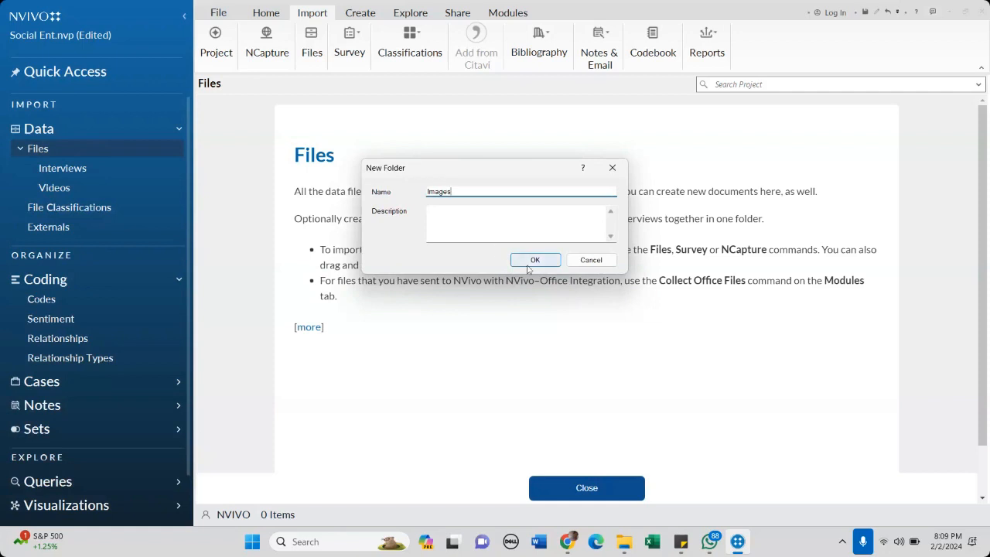
click(535, 260)
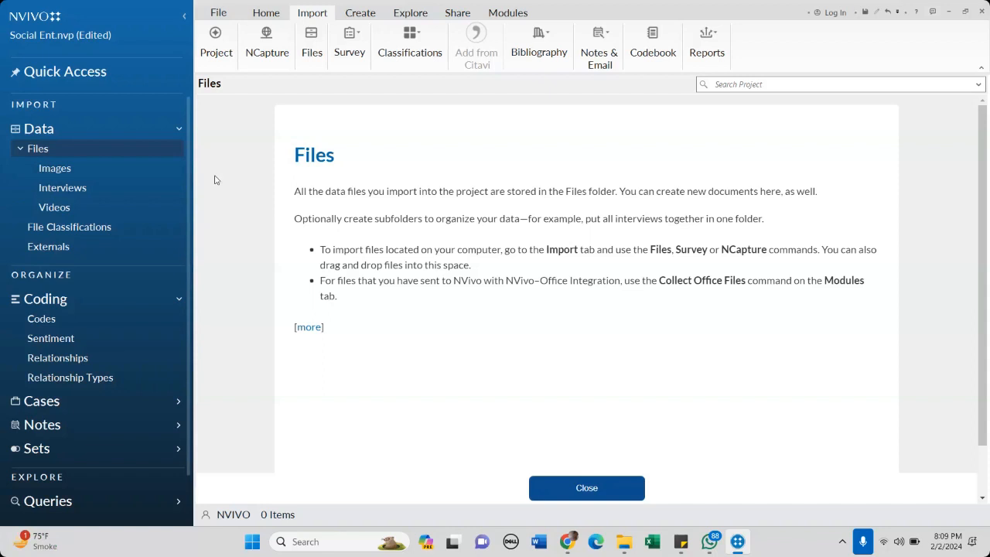
- Create a folder named ROL under Files, leaving its description blank
right_click(35, 157)
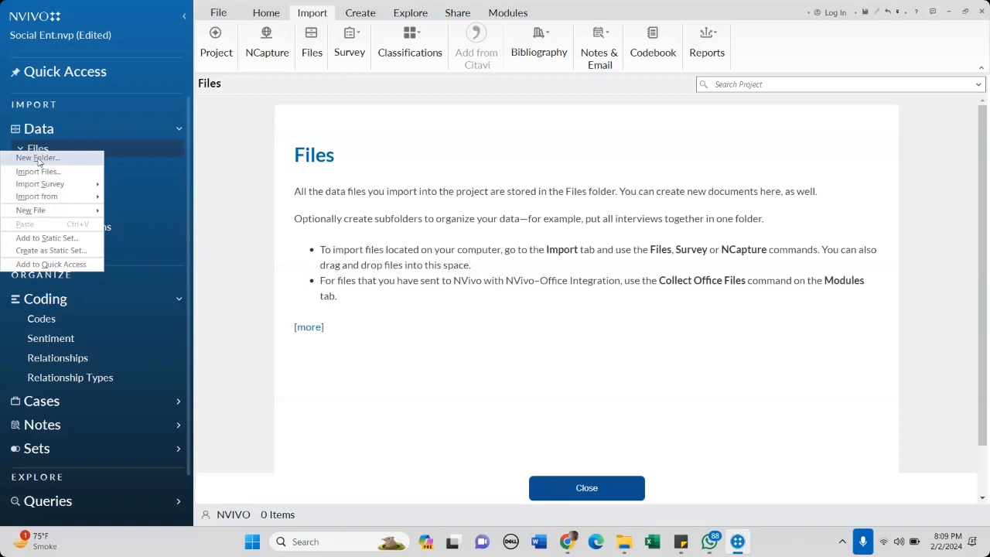
click(37, 158)
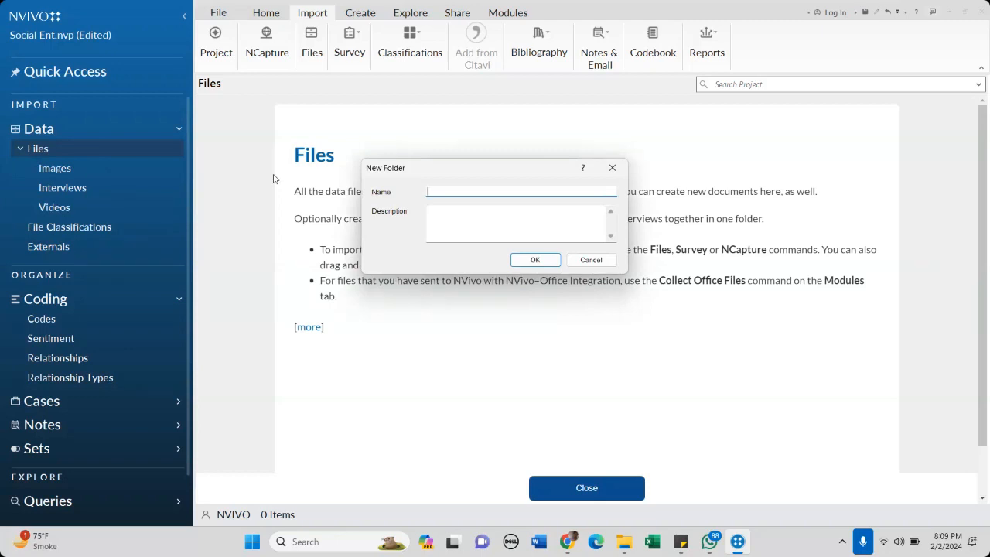
text(ROL)
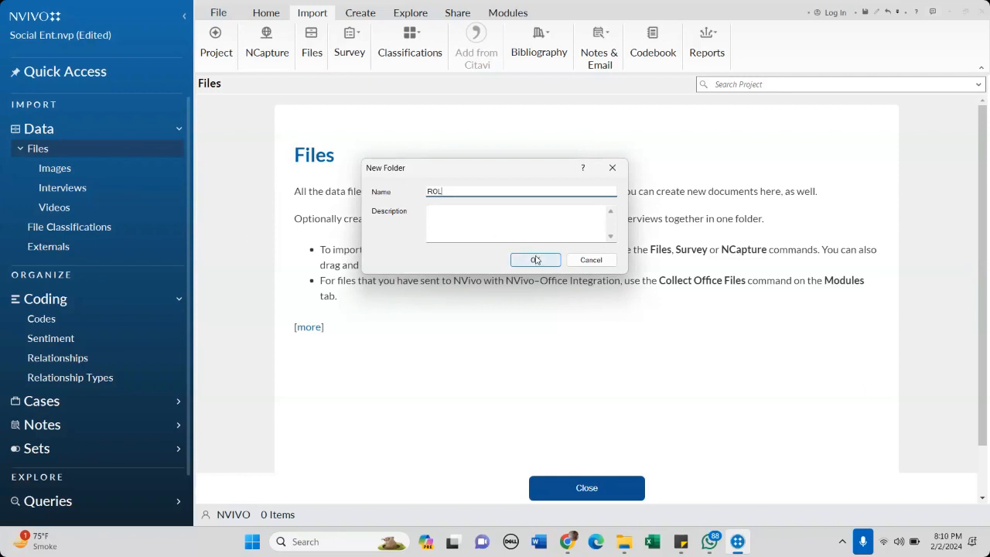
click(536, 260)
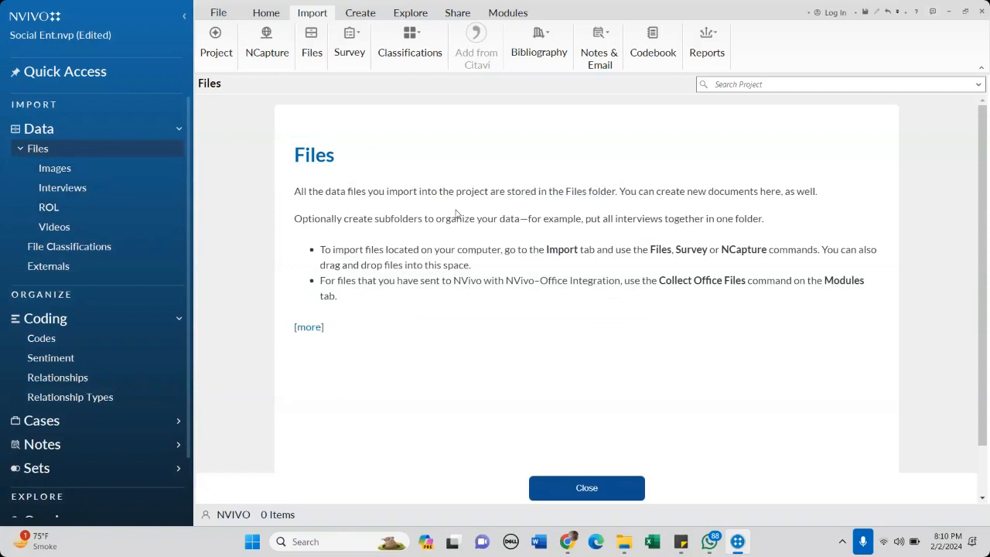
click(63, 189)
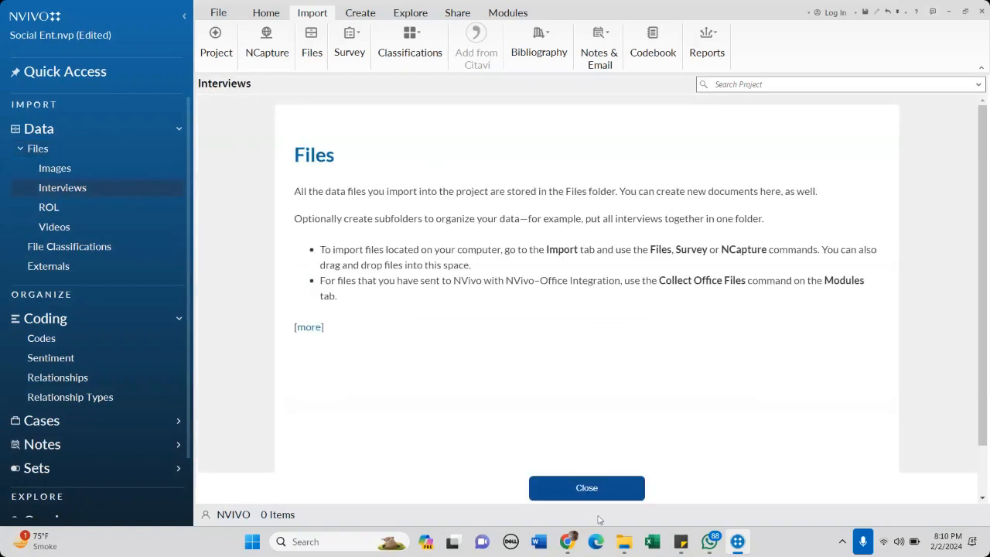
click(585, 495)
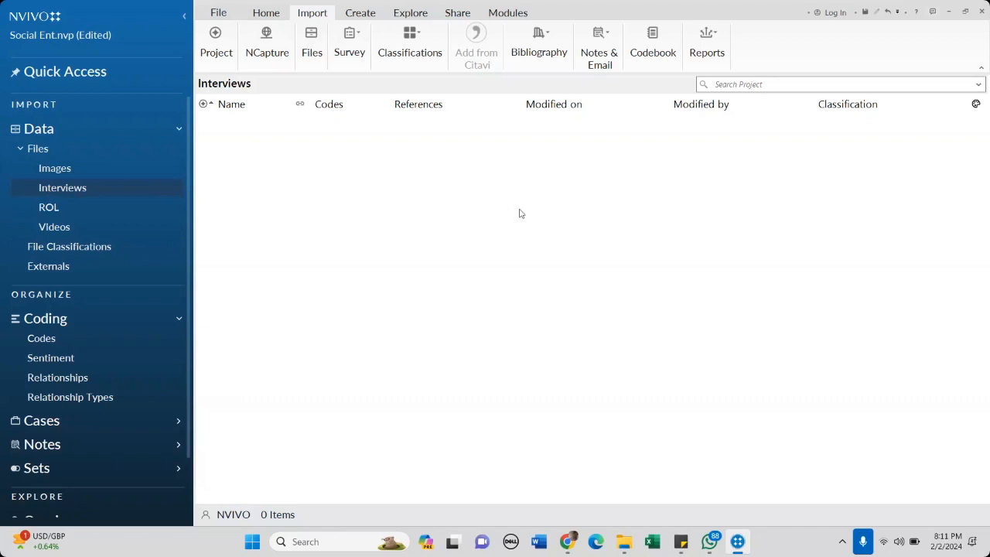
right_click(412, 191)
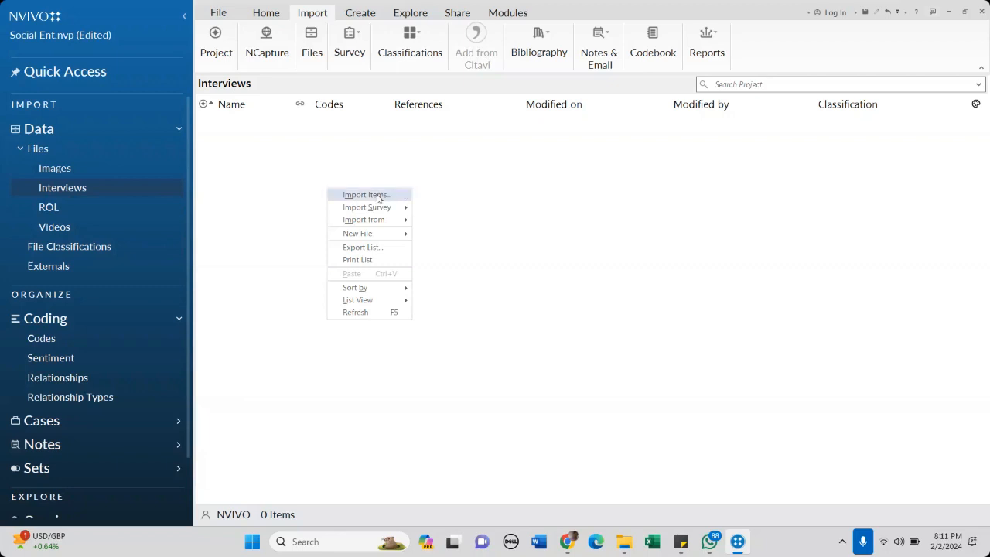
click(372, 198)
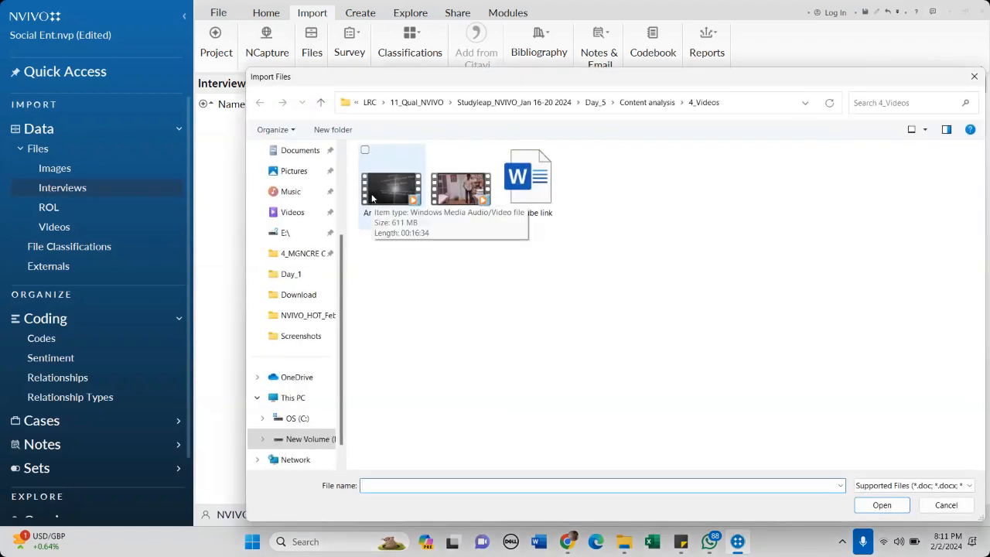
click(974, 76)
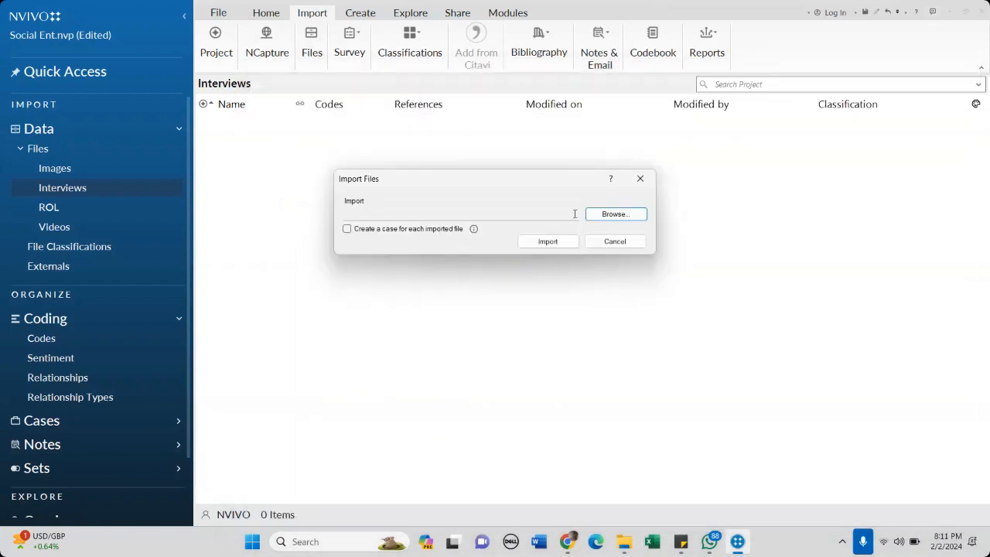
click(639, 179)
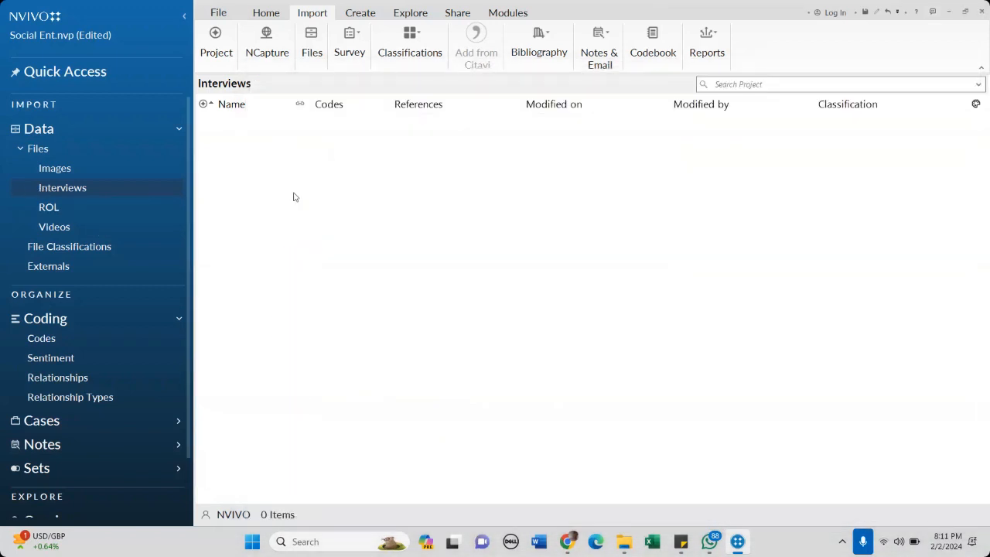
- Open the Interviews folder and dismiss its Files introduction page so the empty item list is displayed
click(57, 191)
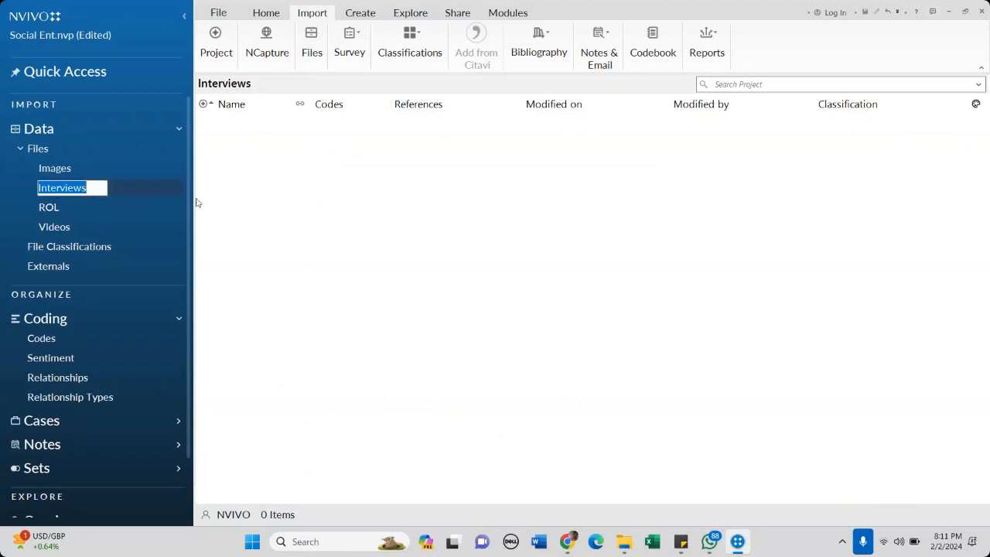
click(279, 197)
click(50, 211)
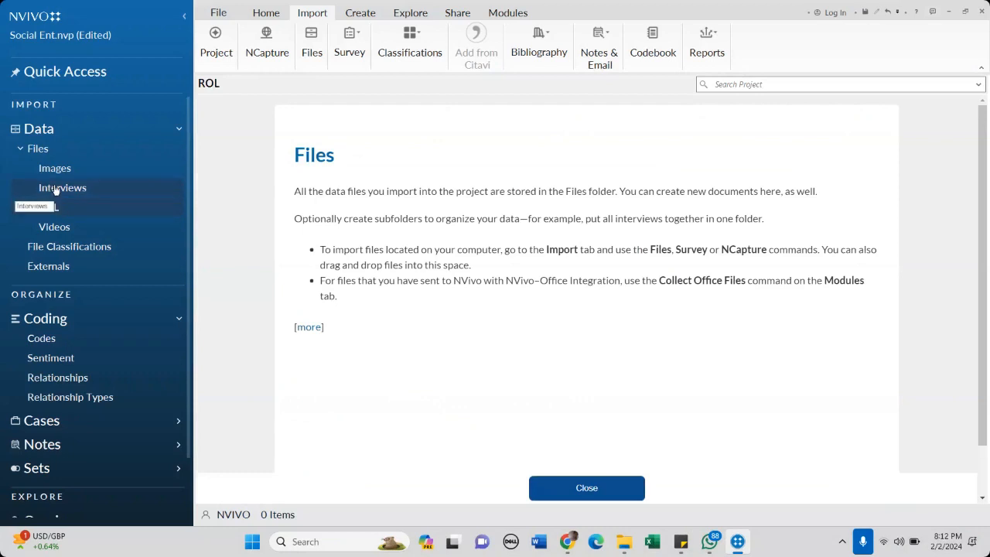
click(55, 190)
click(585, 490)
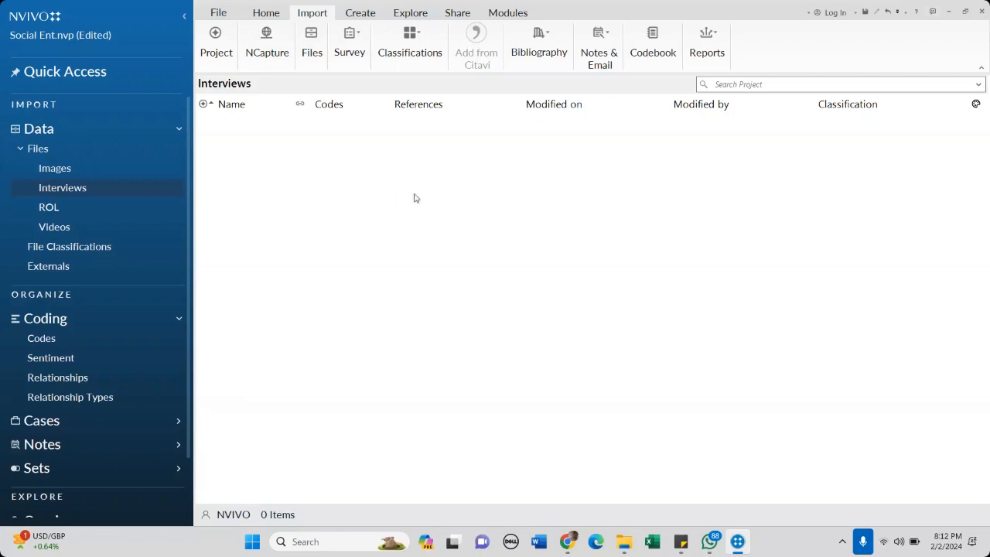
right_click(391, 198)
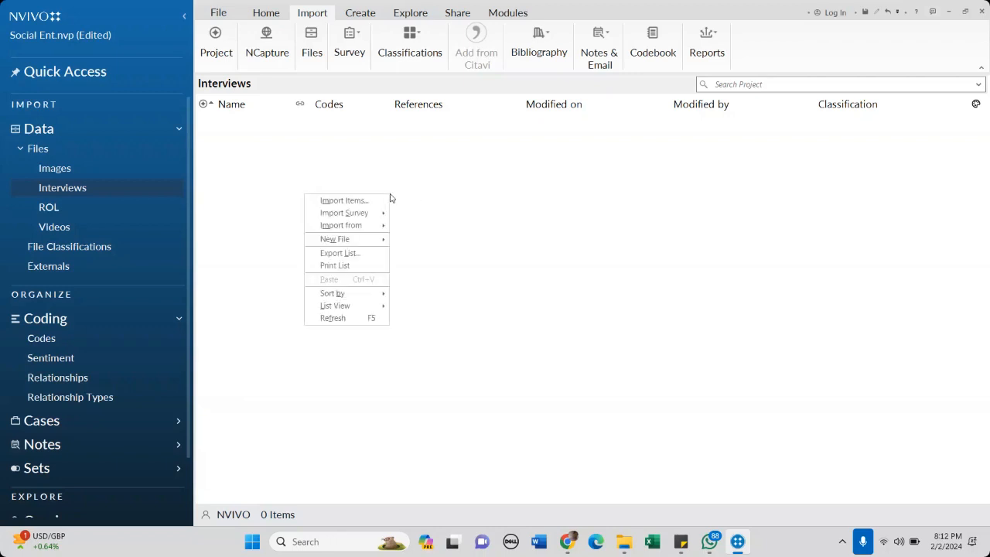
click(351, 206)
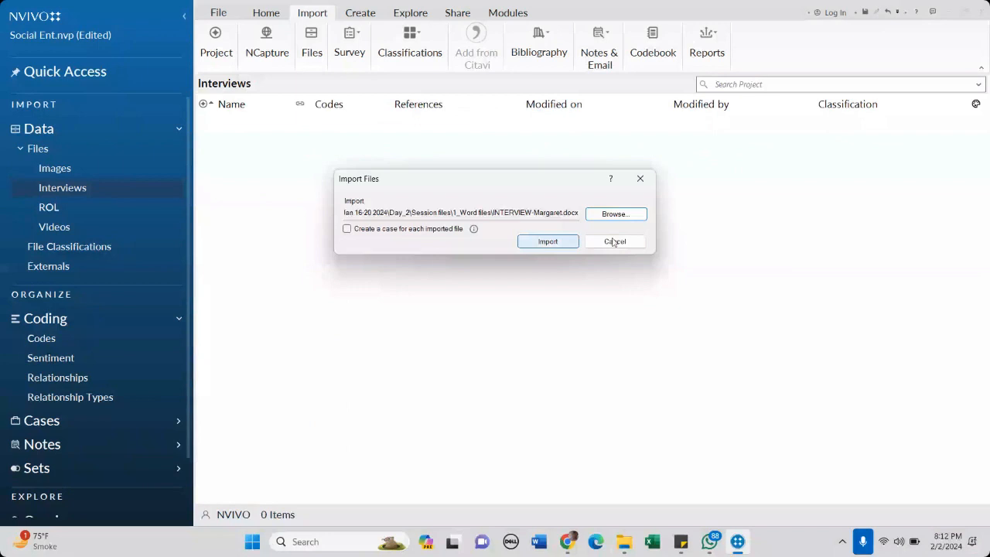
click(615, 242)
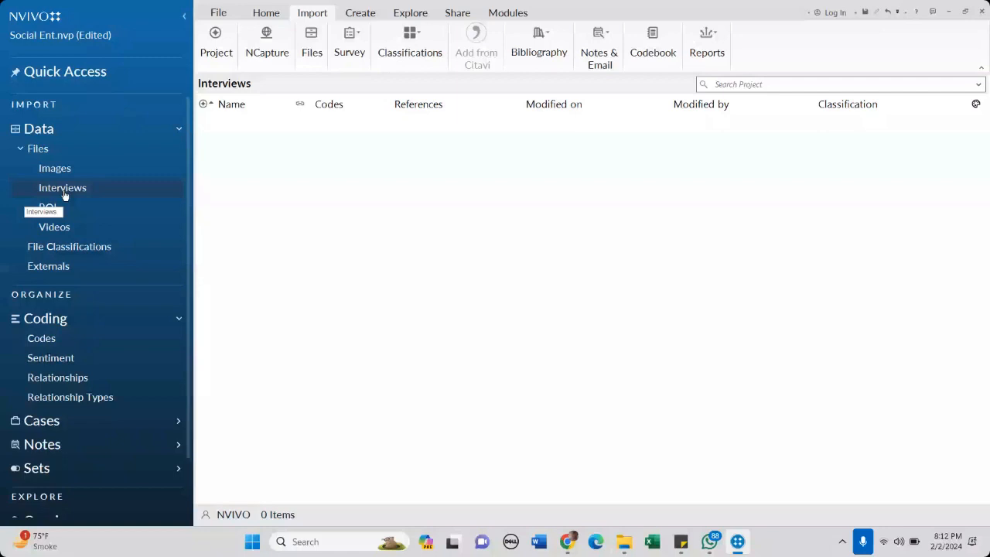
right_click(417, 219)
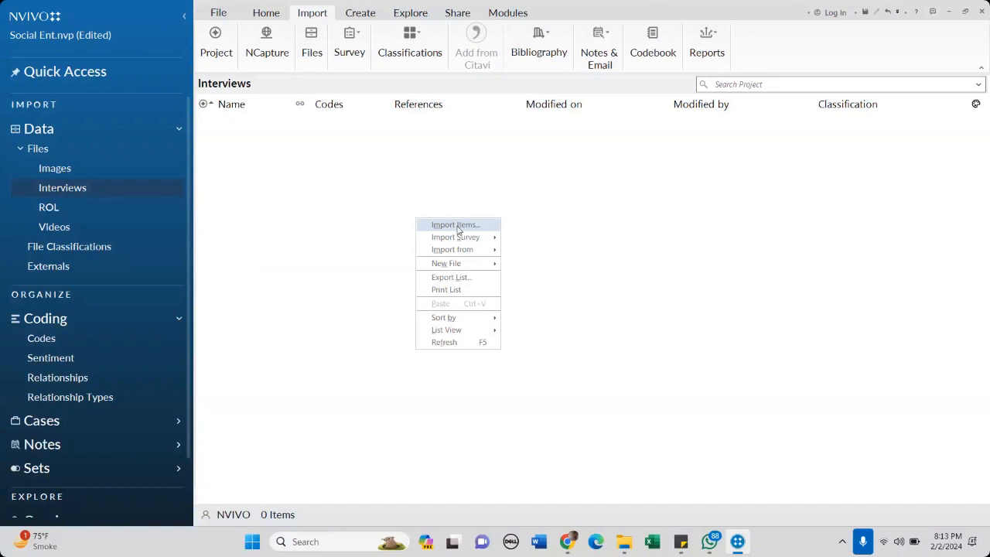
click(458, 226)
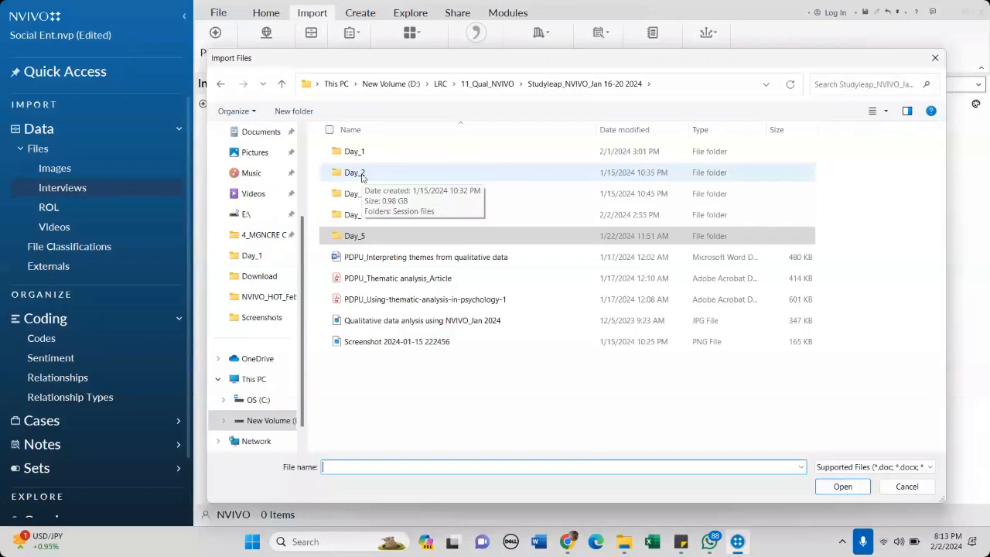
double_click(354, 173)
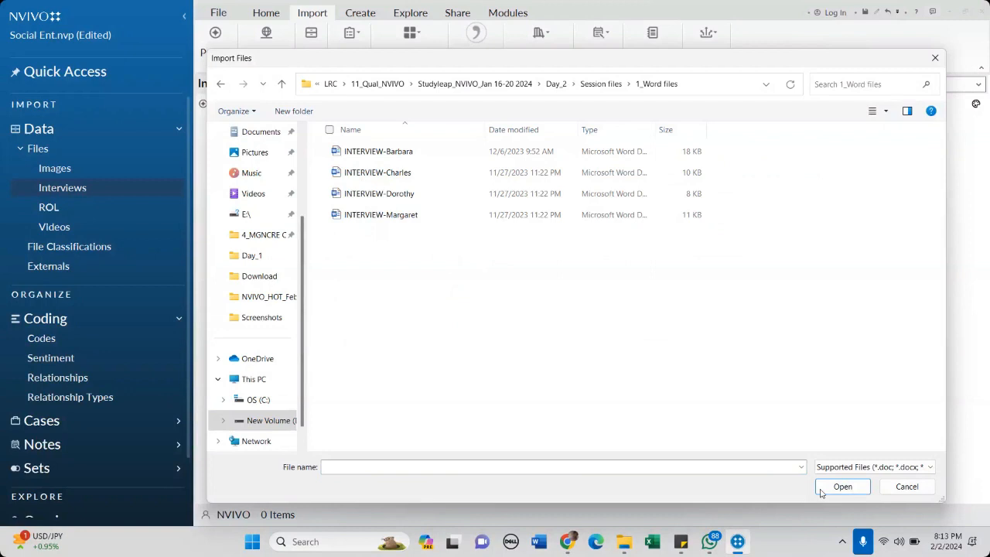
click(907, 487)
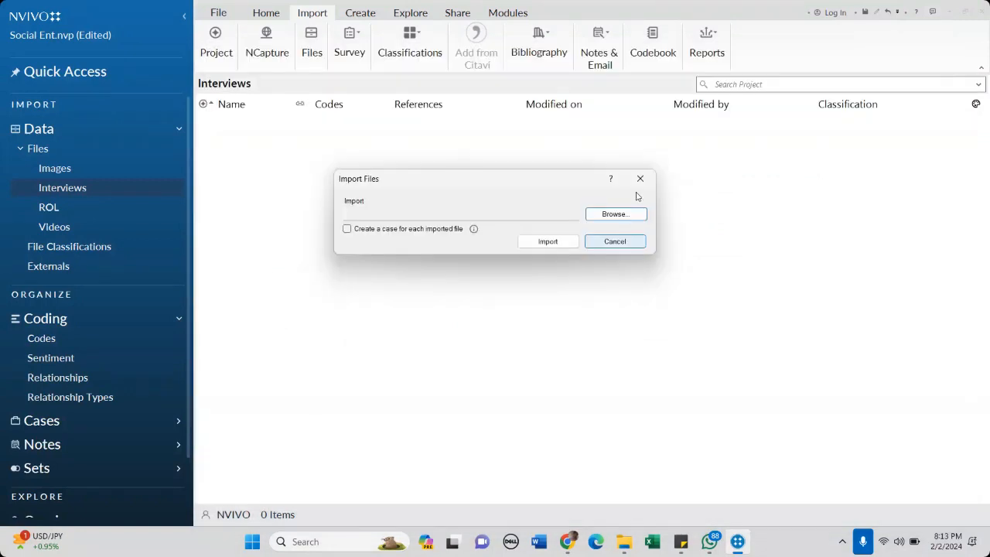
click(640, 178)
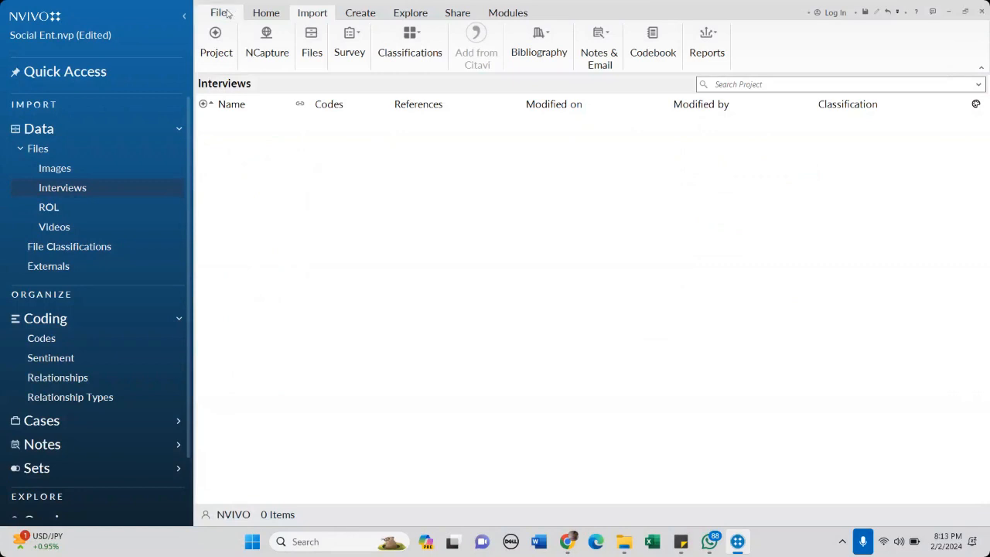
- Import all four interview Word documents from Day_2 > Session files > 1_Word files into the Interviews folder
click(313, 52)
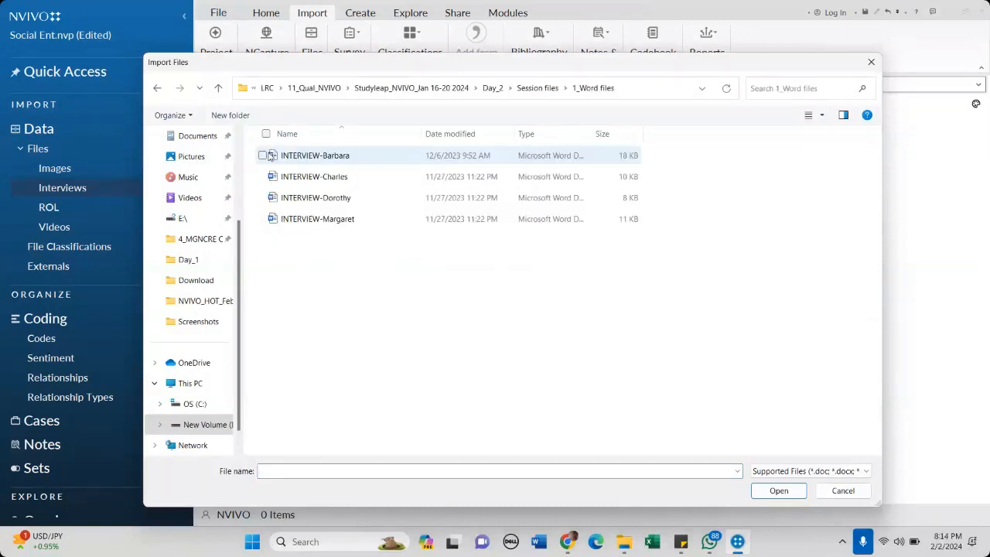
key(ctrl+a)
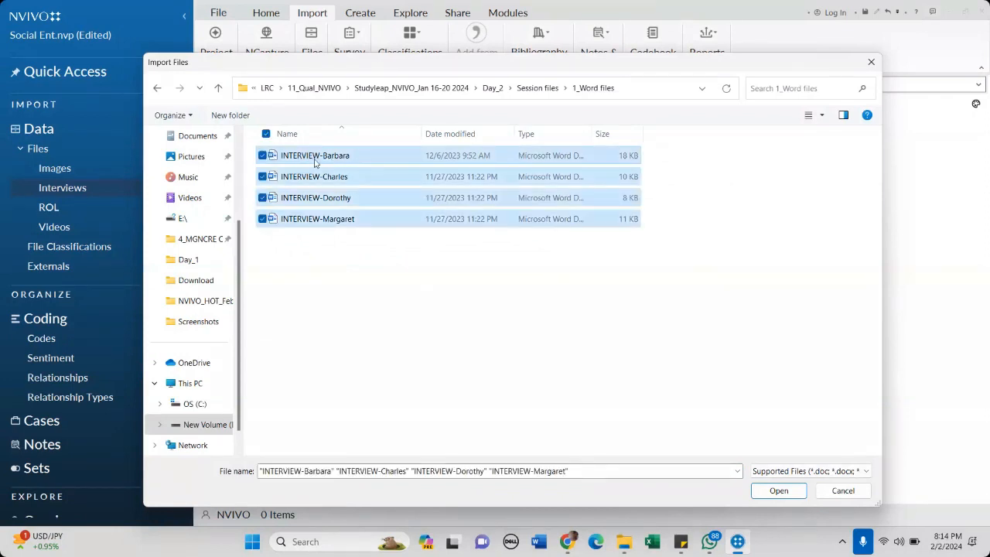
click(779, 492)
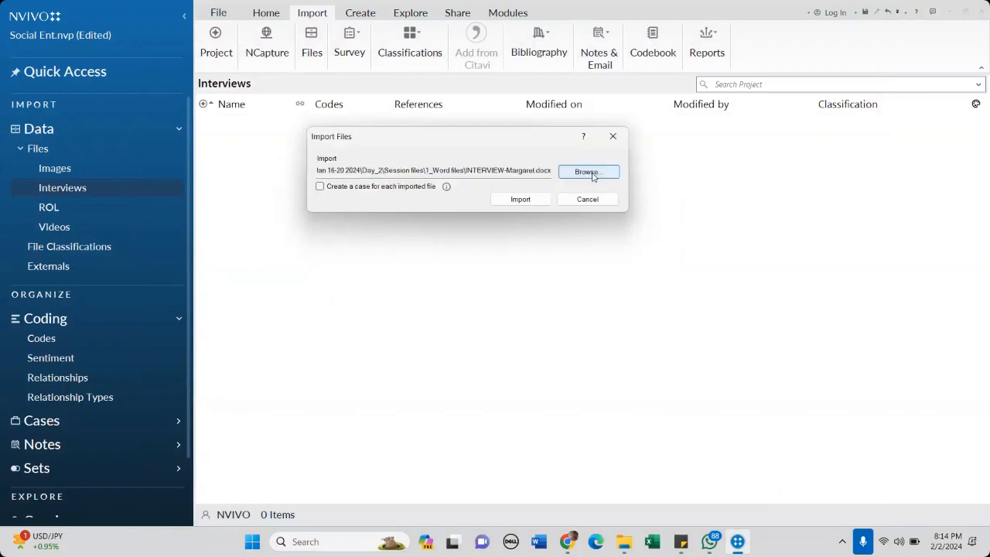
click(589, 171)
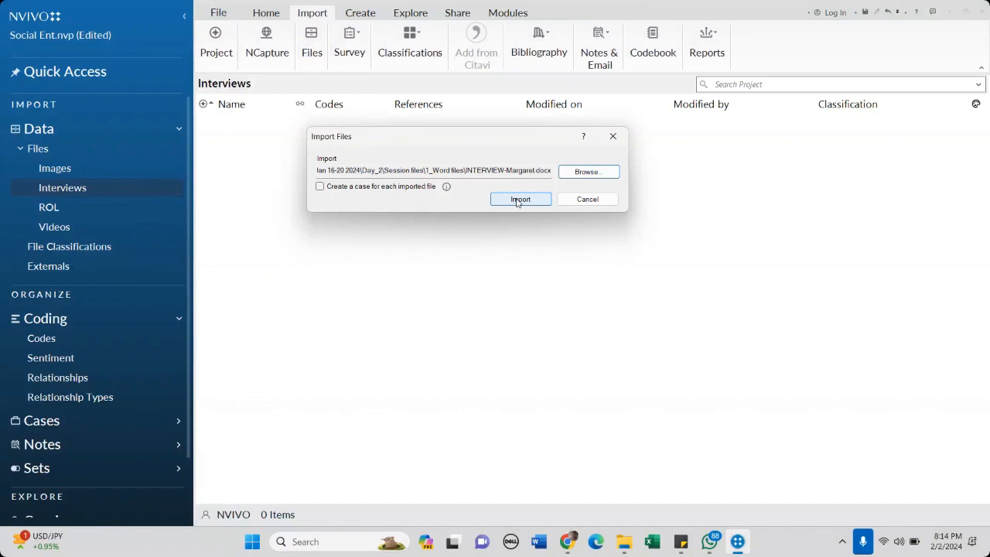
click(520, 200)
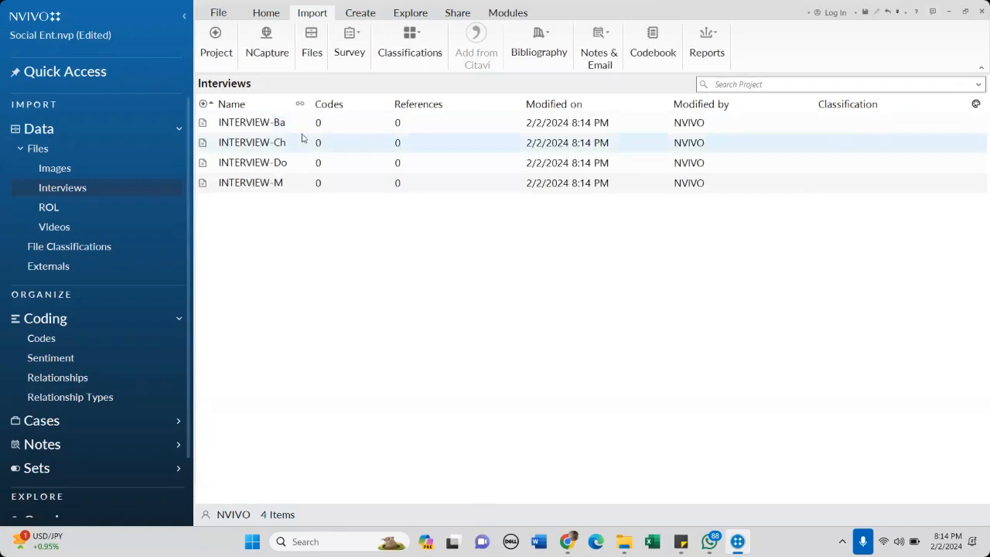
- Import all three PDF articles from Day_2 > Session files > 2_PDF files into the ROL folder
click(50, 209)
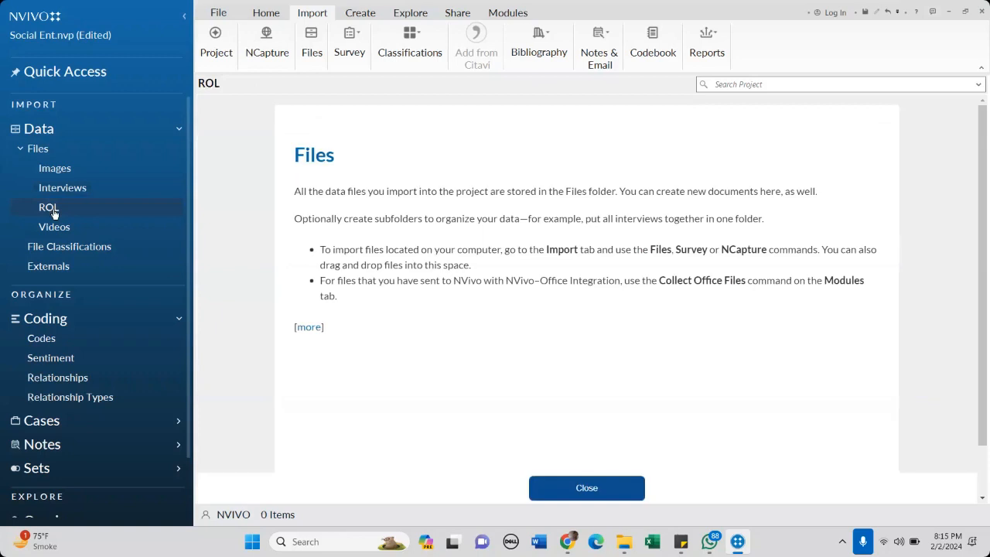
click(587, 488)
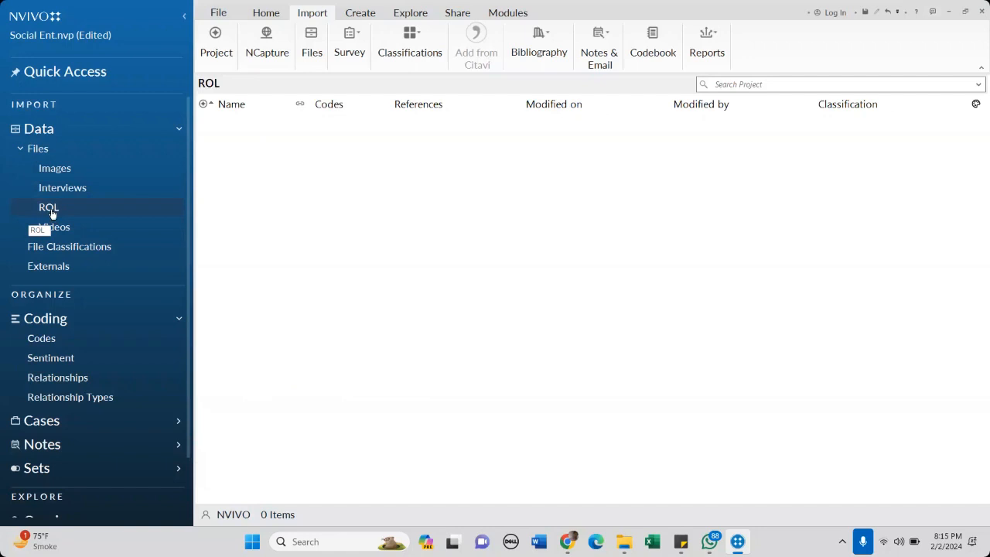
click(310, 53)
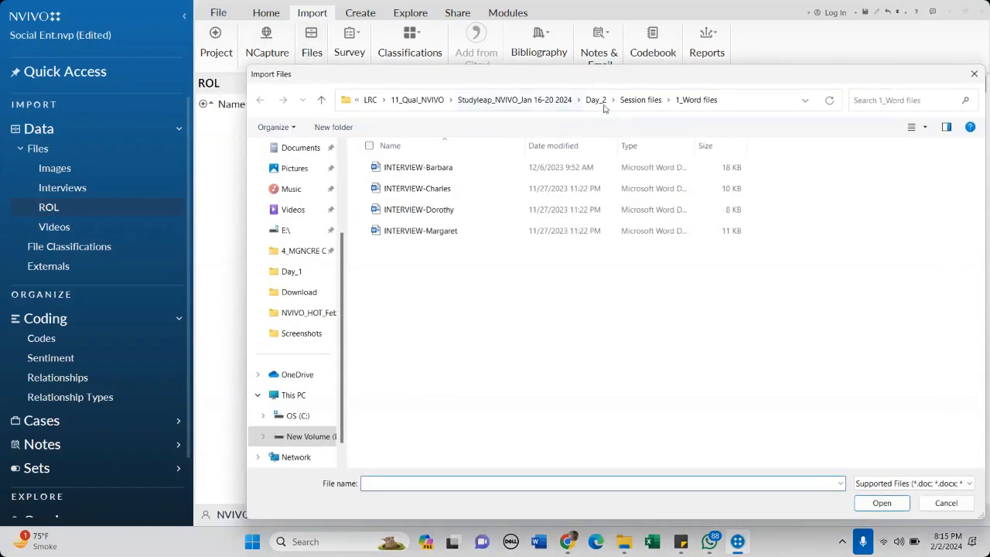
click(640, 101)
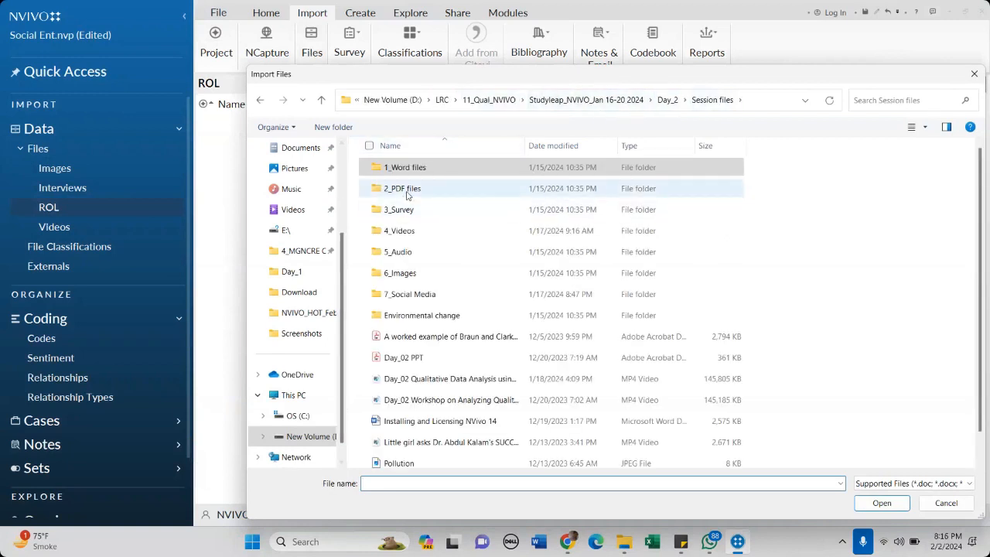
click(407, 194)
double_click(407, 193)
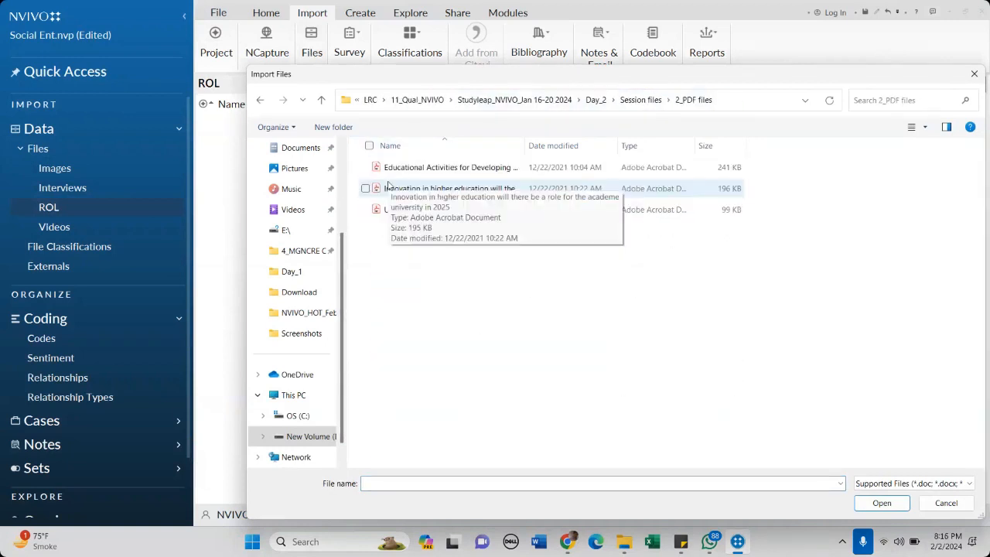
click(369, 147)
key(Return)
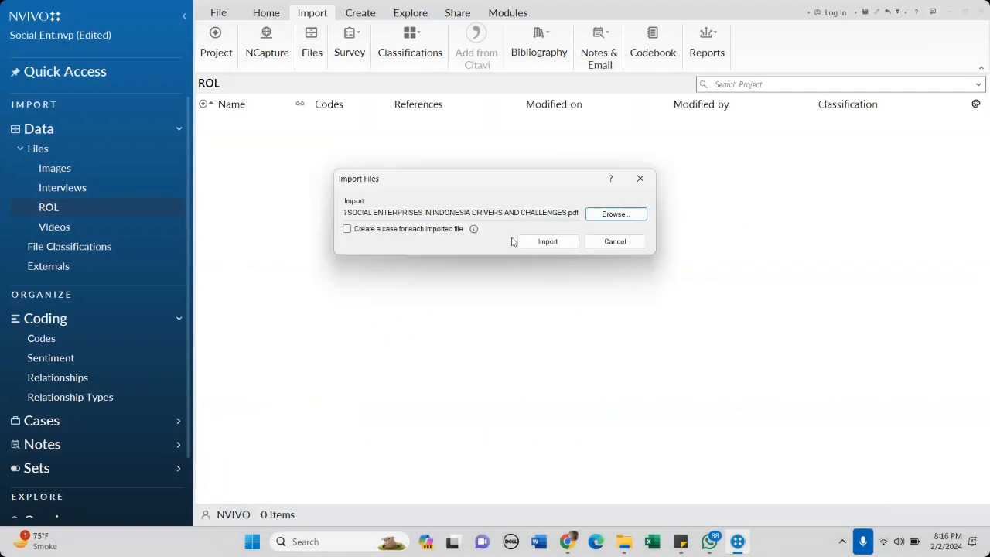
click(551, 242)
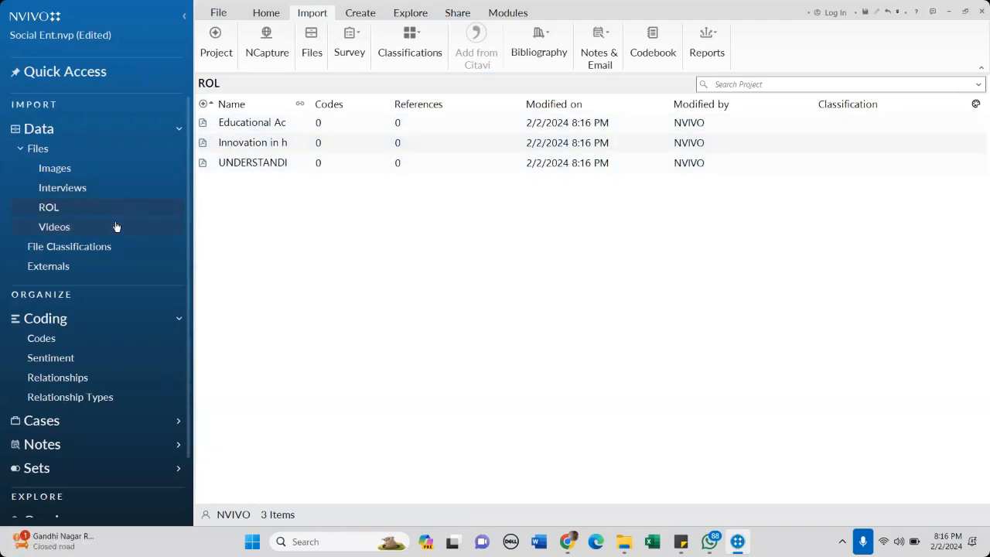
- Import all five pictures from Day_2 > Session files > 6_Images into the Images folder and display that folder's contents
click(69, 178)
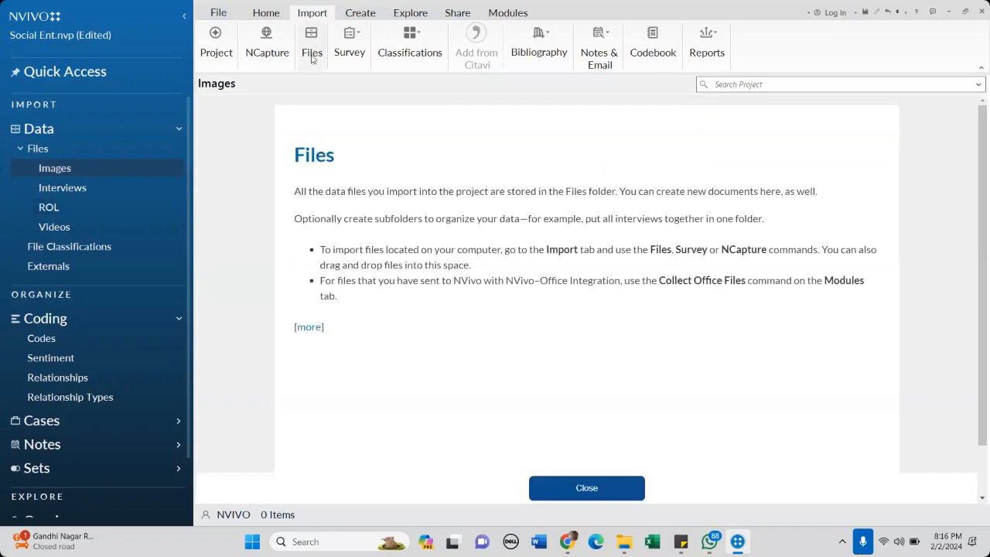
click(311, 54)
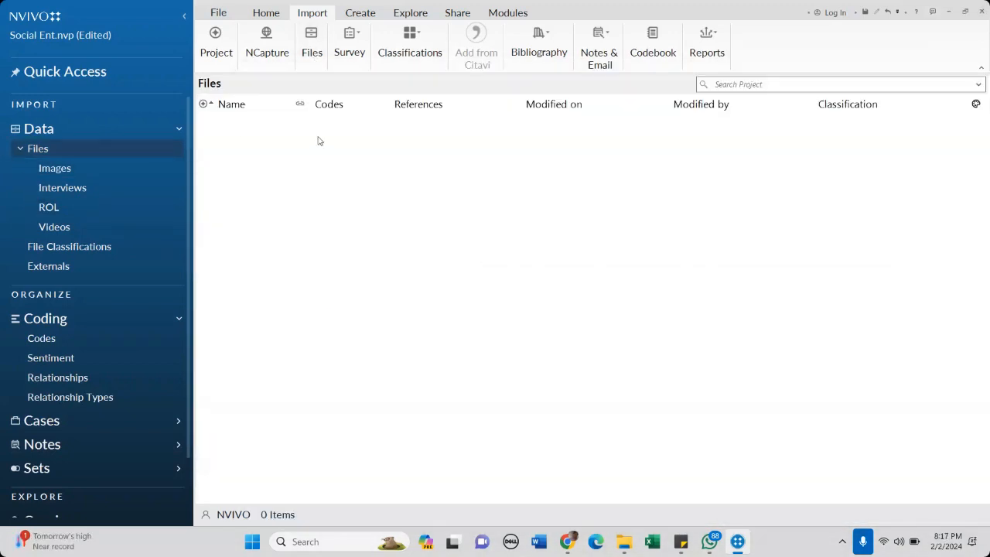
click(54, 168)
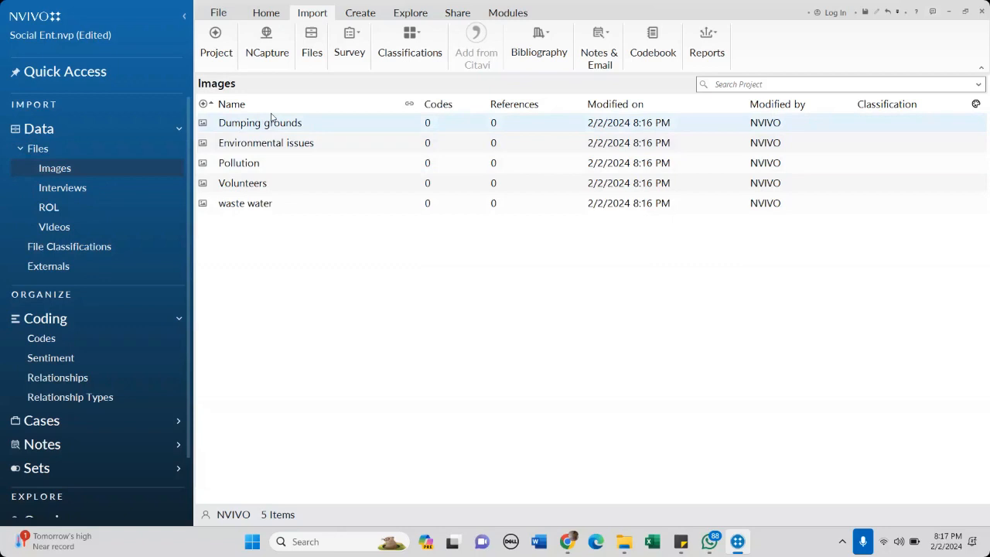
- Examine the Dumping grounds, Environmental issues and Pollution pictures in the Images folder, switching between them and closing them when done
click(244, 126)
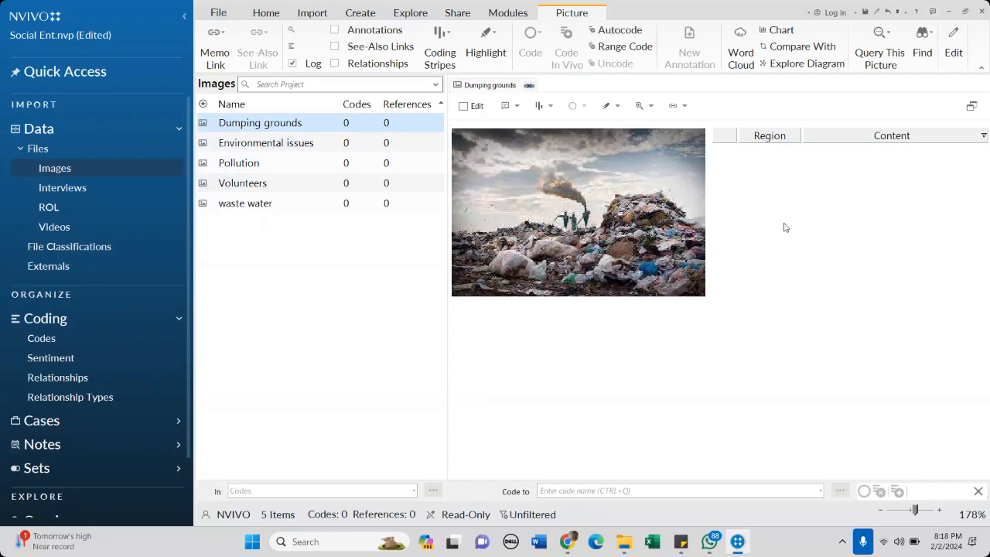
click(244, 145)
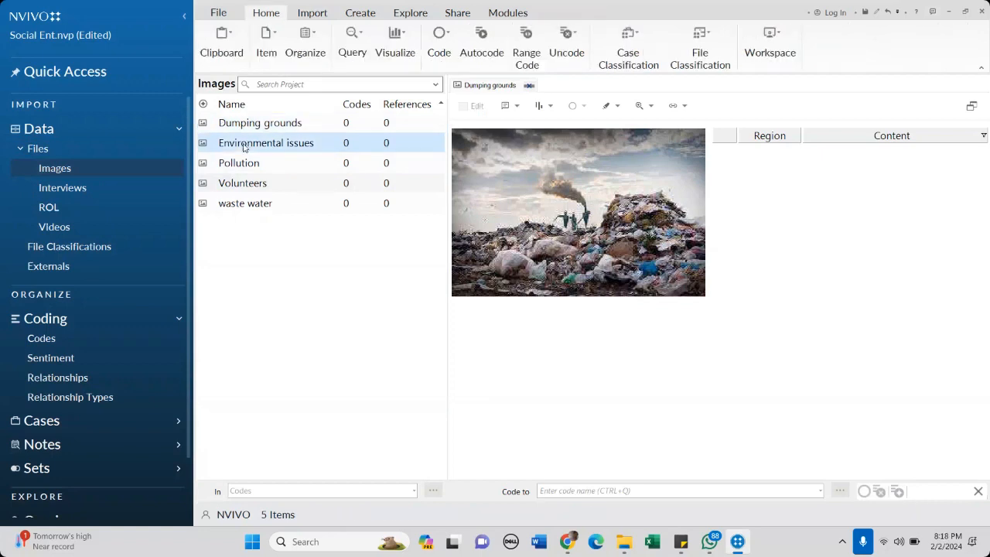
click(529, 85)
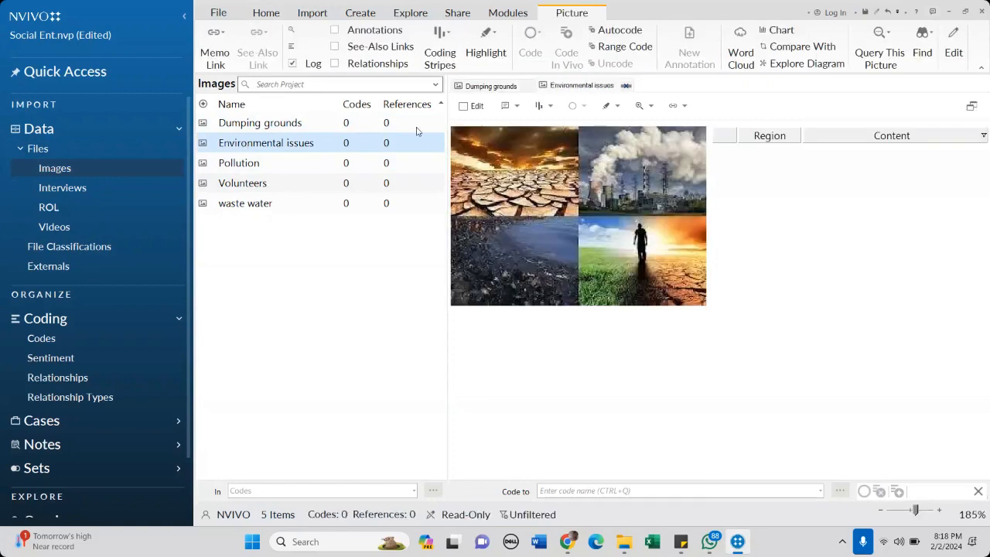
click(236, 164)
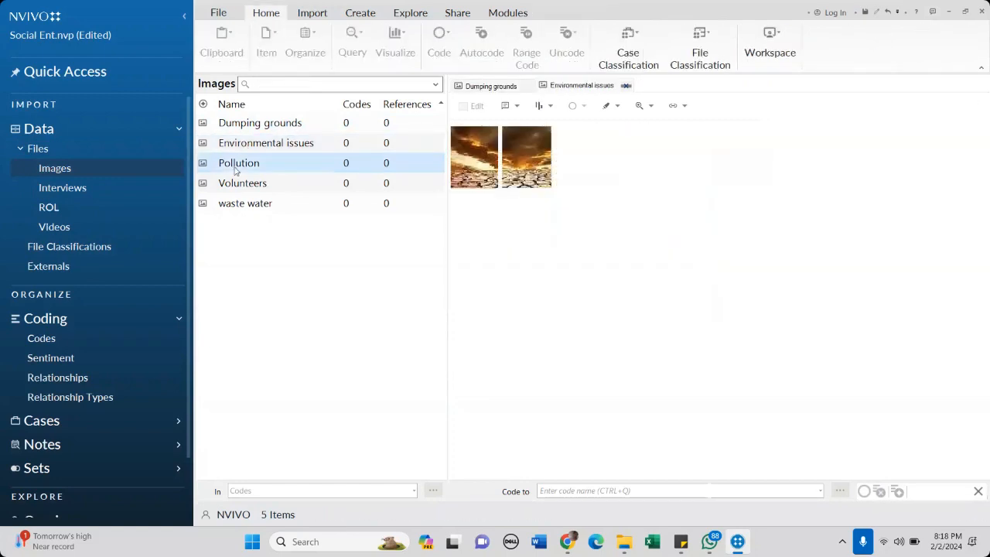
click(496, 87)
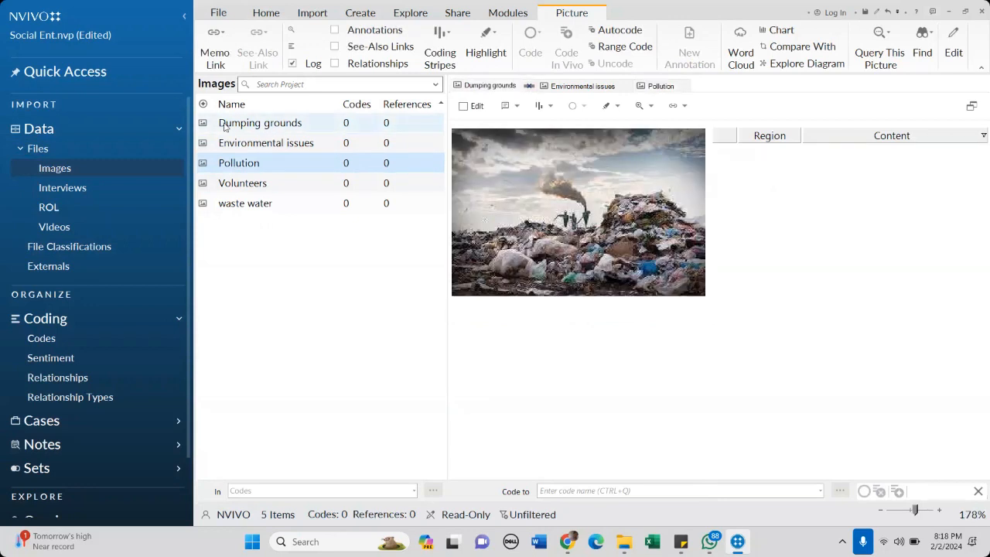
click(581, 87)
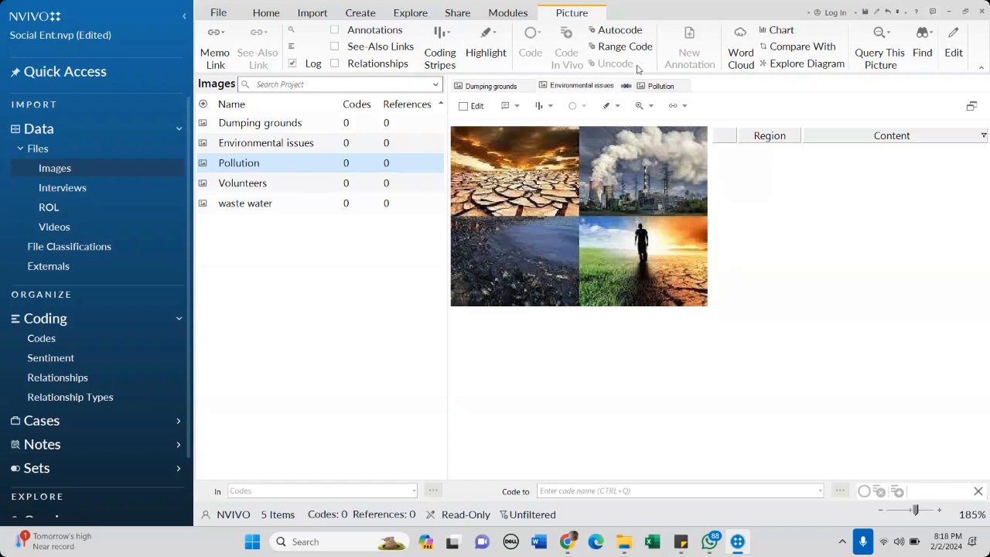
click(660, 86)
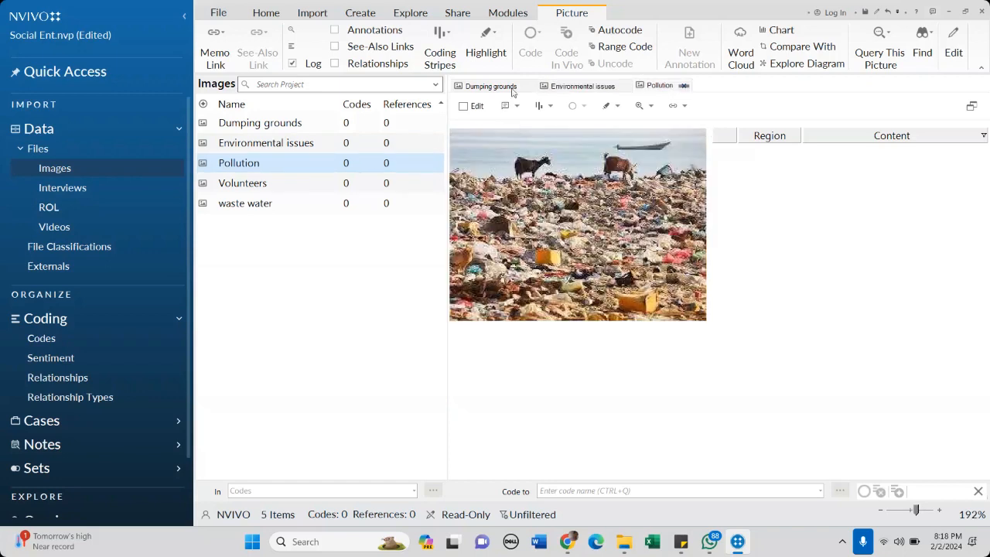
click(529, 86)
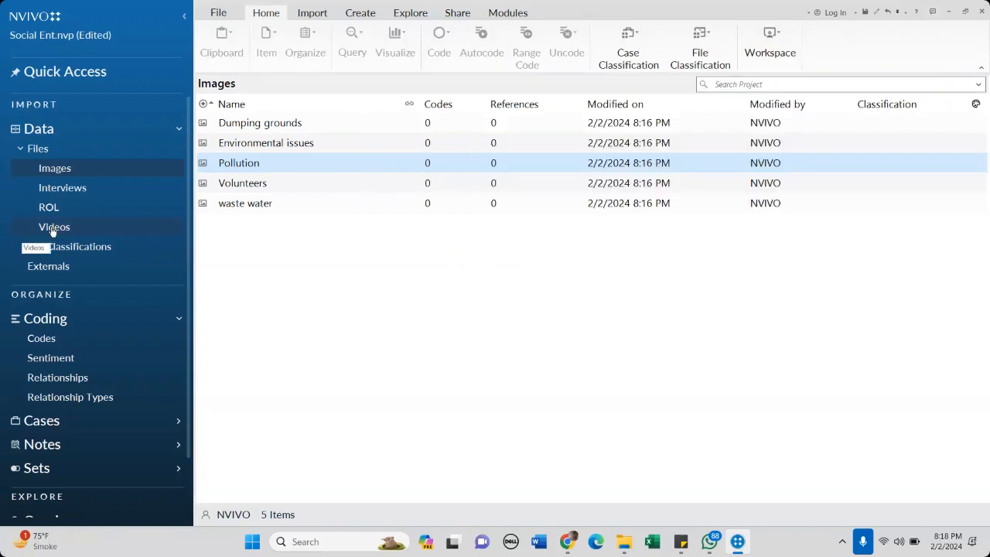
- Start a file import into the empty Videos folder and save the project at the save reminder
click(52, 229)
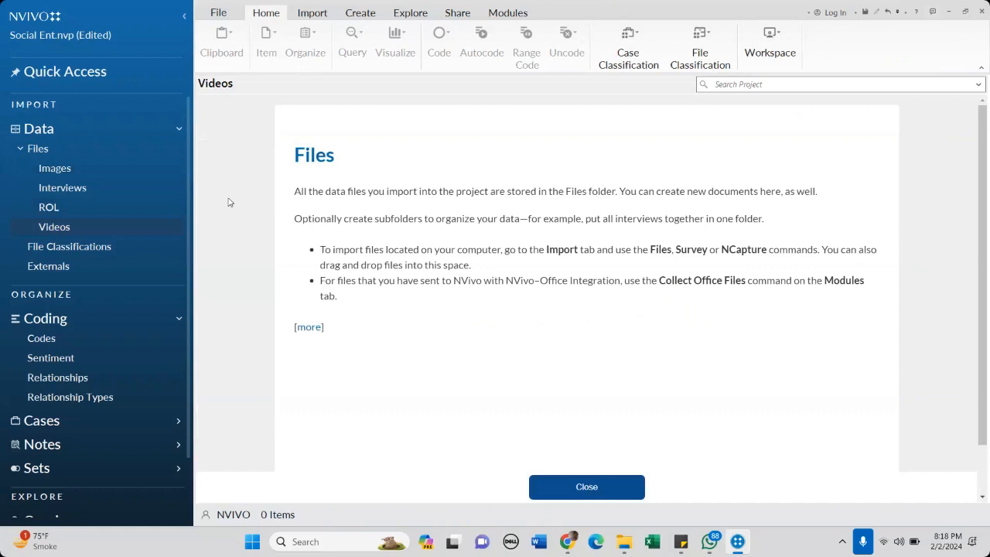
click(587, 488)
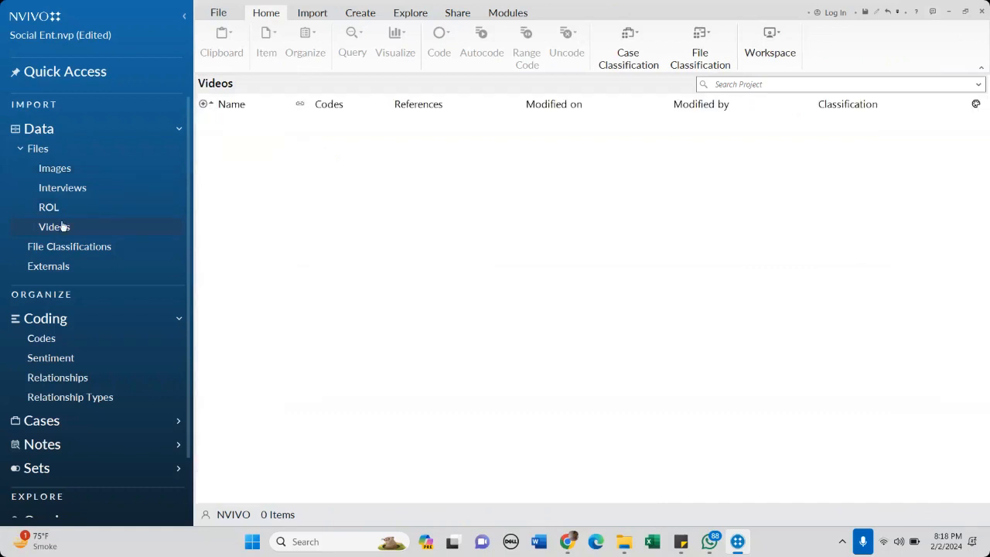
click(313, 13)
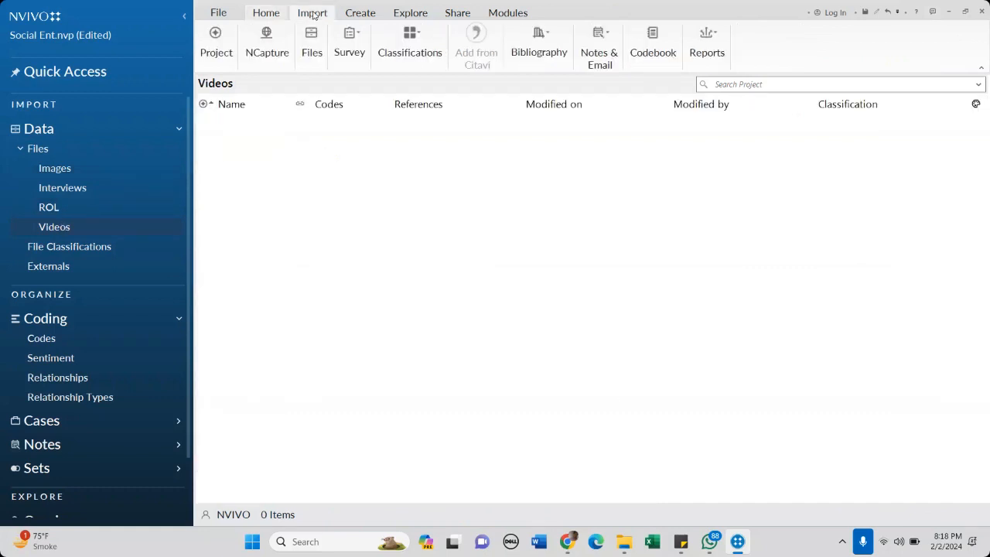
click(316, 57)
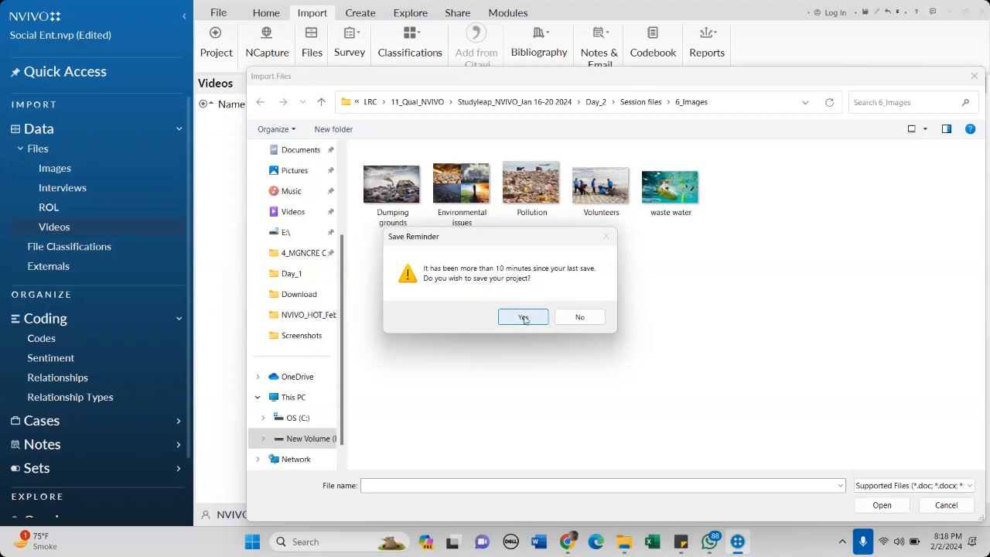
click(523, 318)
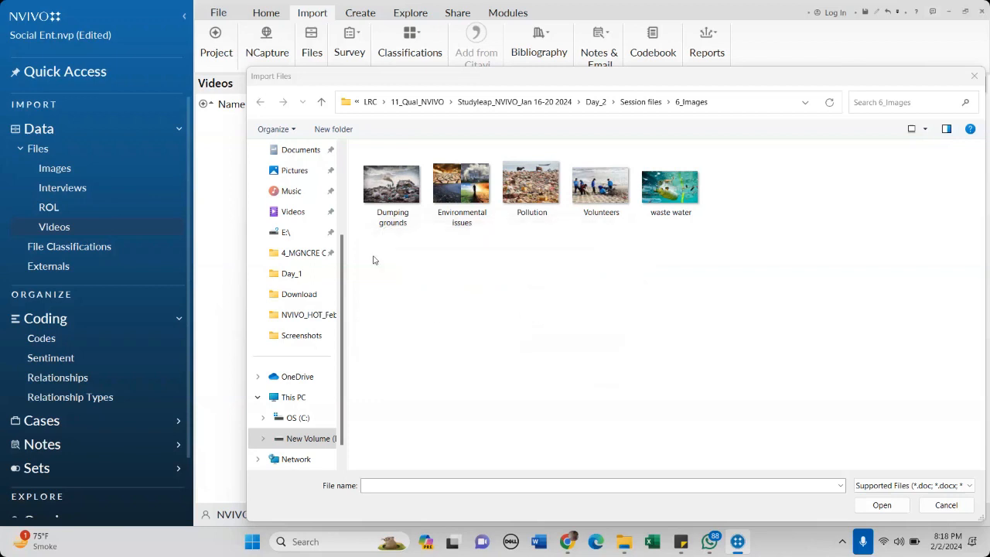
- Import the Windows Media video from Day_2 > Session files > 4_Videos into the Videos folder without creating a case
click(595, 102)
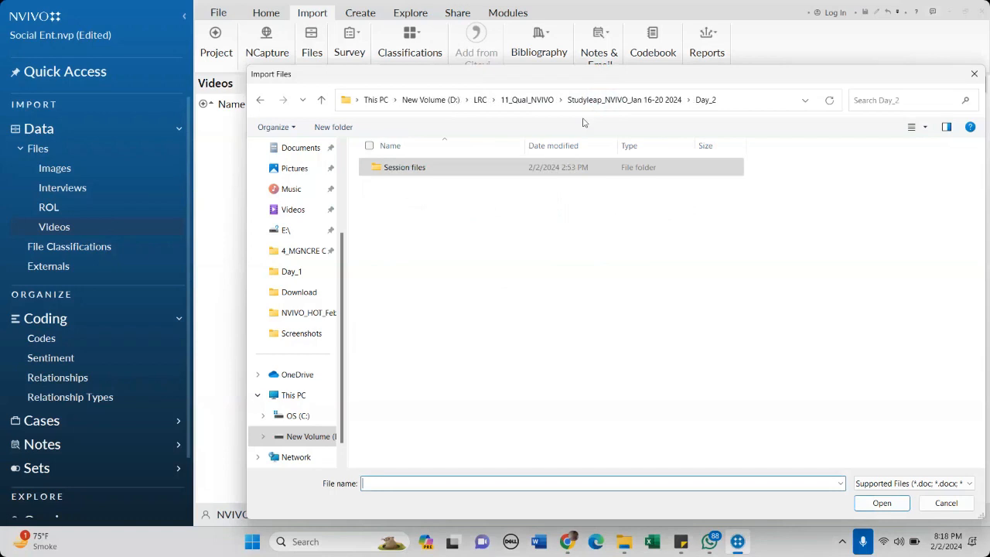
double_click(391, 170)
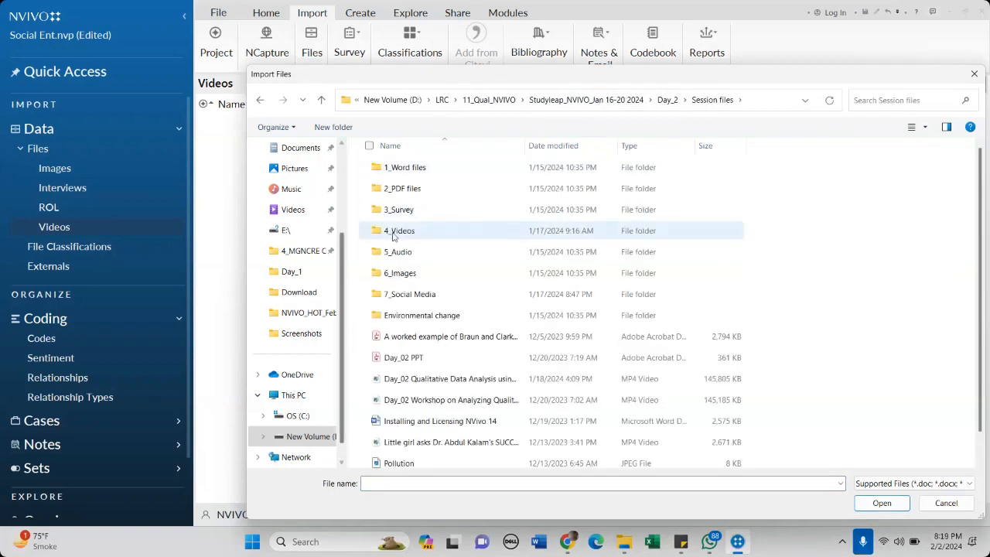
click(394, 232)
double_click(394, 232)
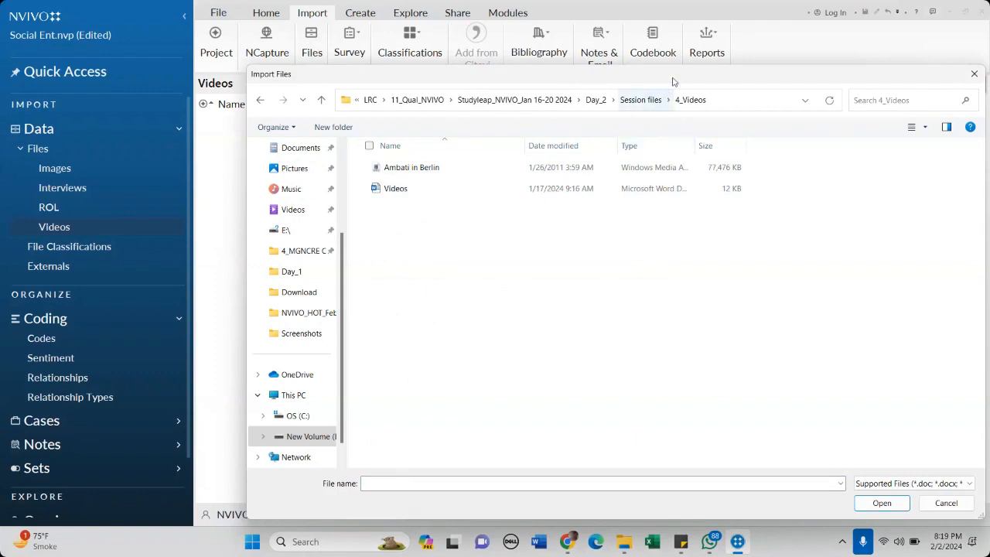
drag(673, 81, 577, 87)
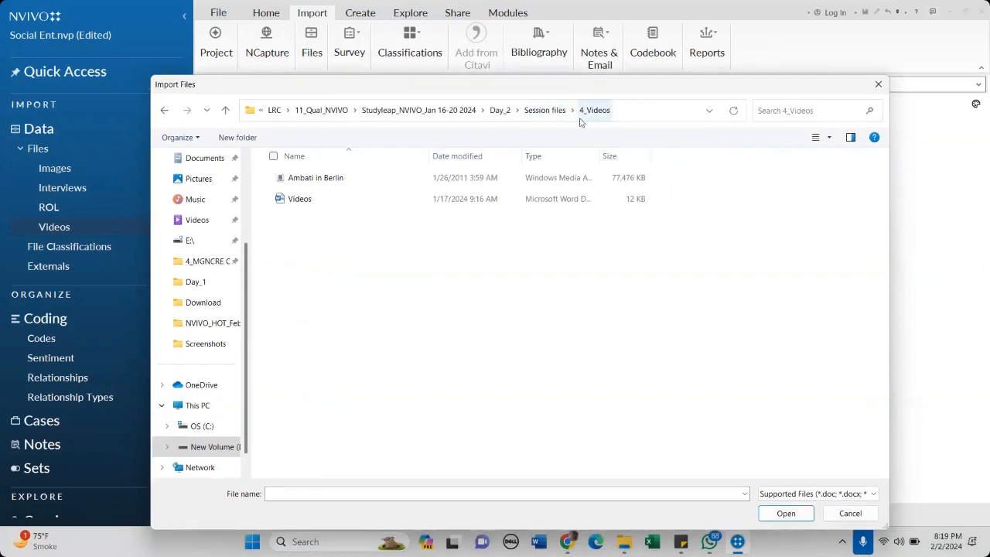
drag(579, 85, 579, 75)
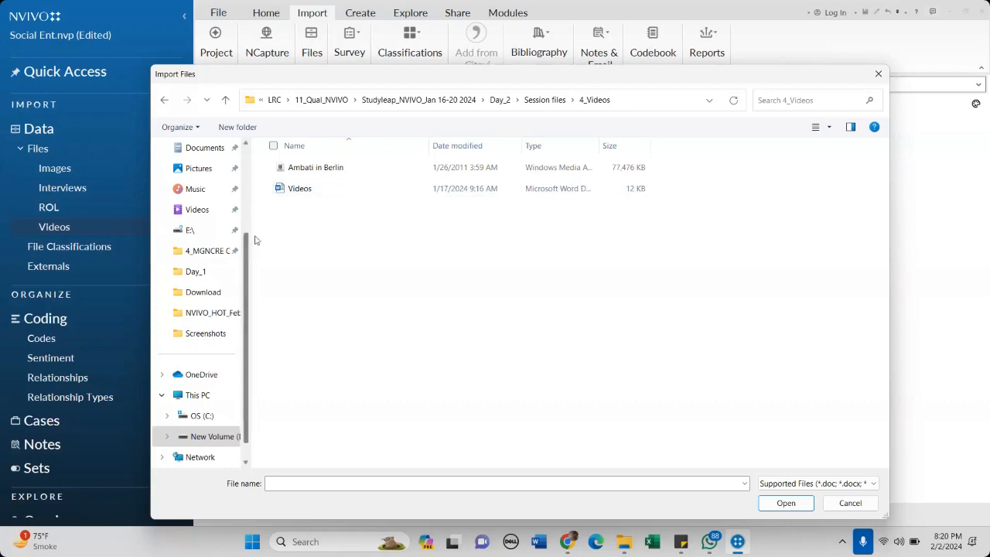
click(315, 171)
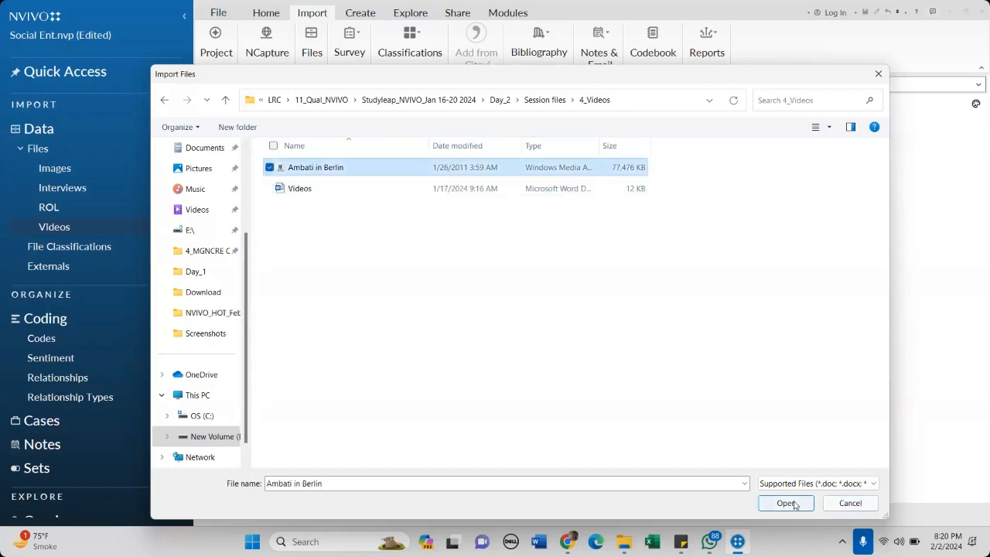
click(786, 503)
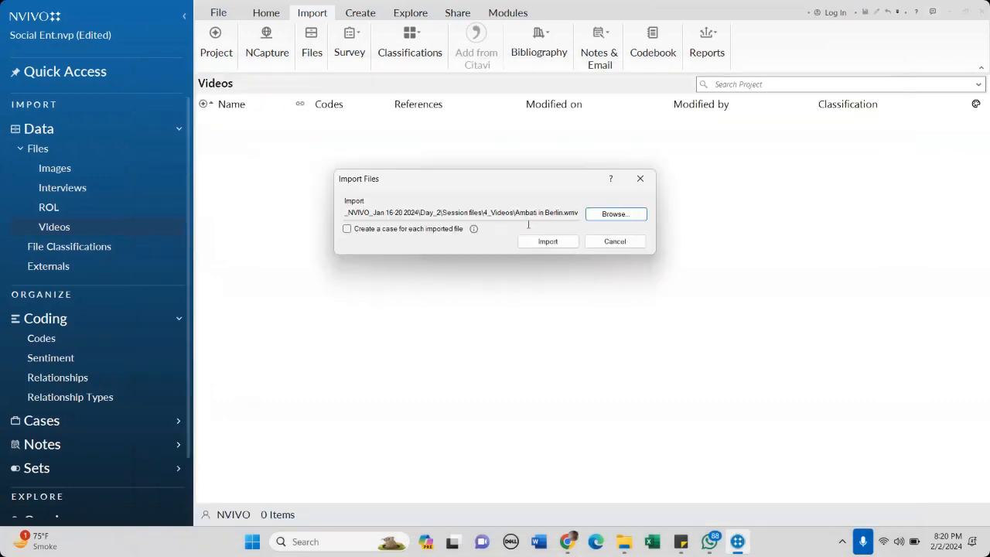
click(544, 241)
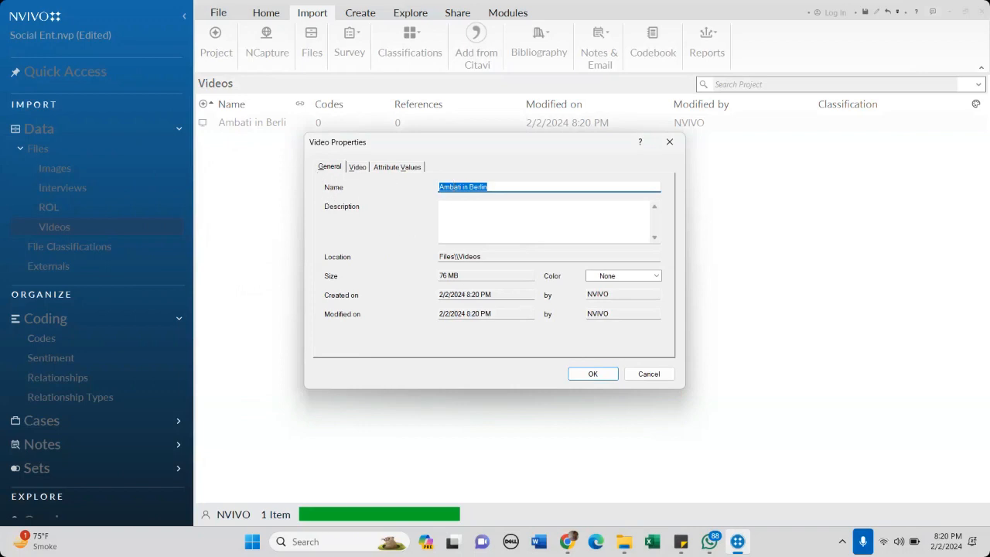
- Review the imported video's media and attribute settings and accept its properties with the media not embedded and no classification
click(357, 169)
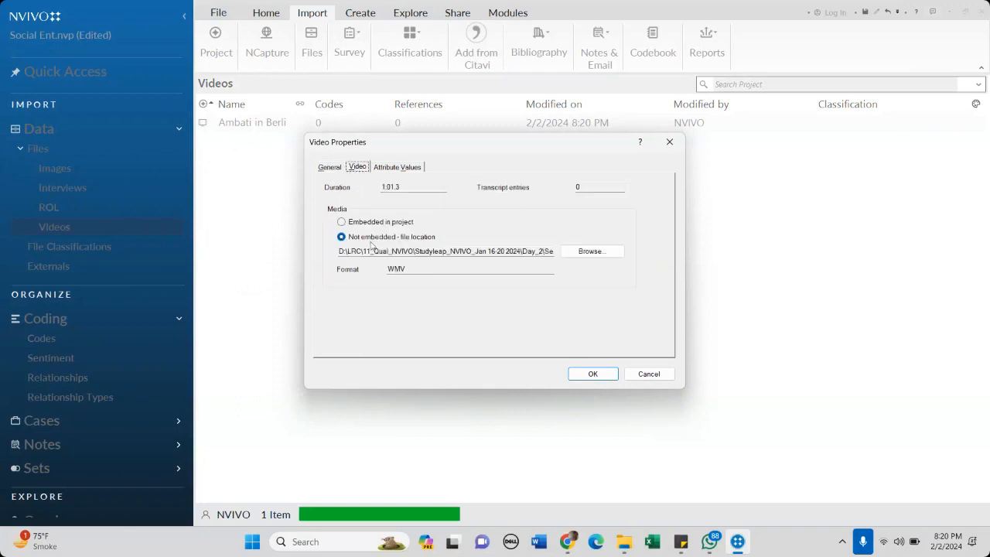
click(400, 168)
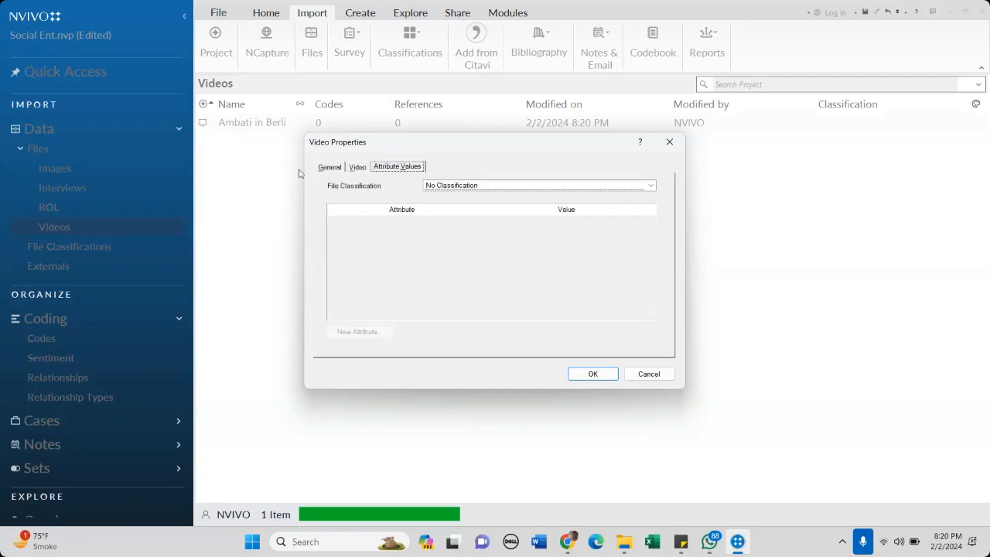
click(330, 168)
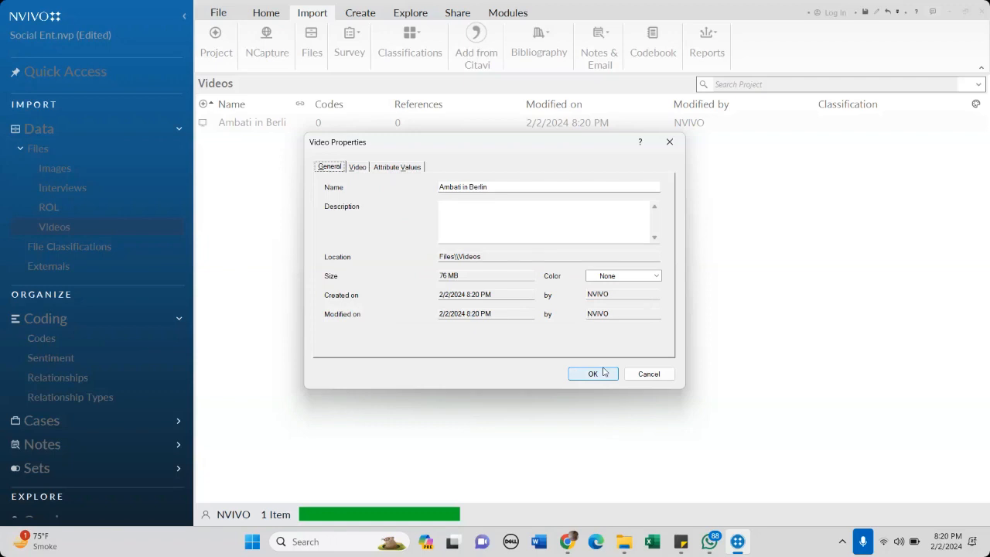
click(604, 373)
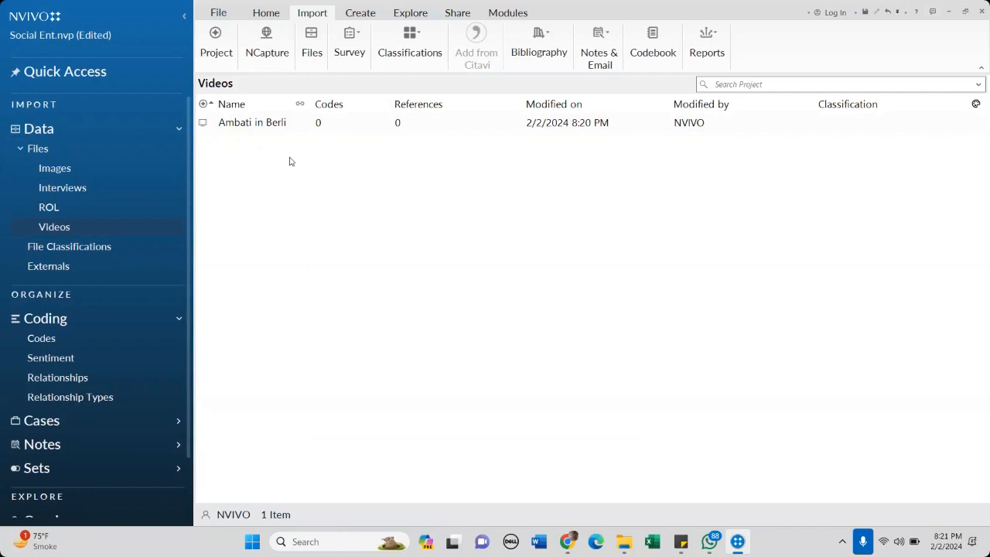
- Open the imported video from the Videos folder and enable editing of its transcript
click(246, 127)
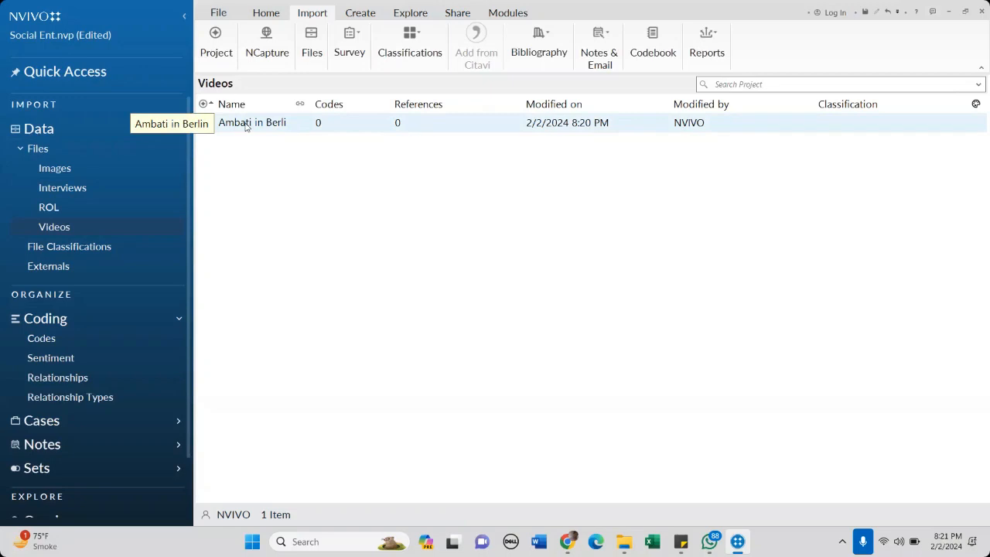
click(246, 127)
double_click(246, 124)
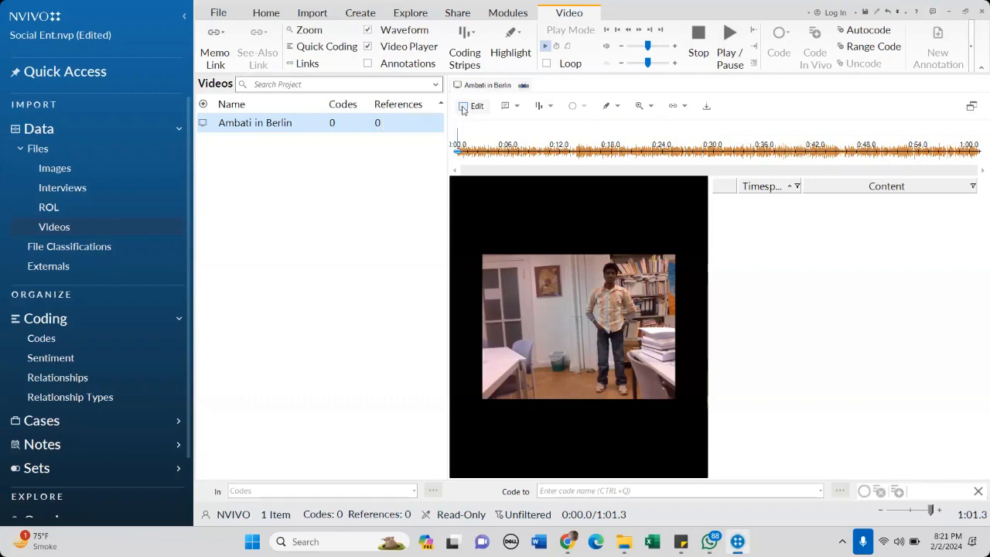
click(462, 107)
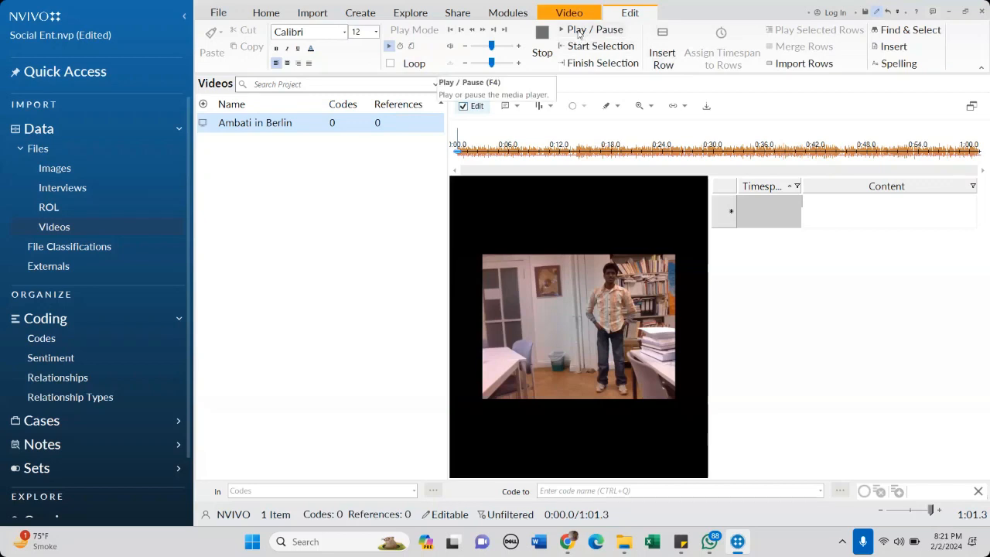
- Play the video from its start, pausing at about 0:09, and resume playback up to about 0:22
click(580, 32)
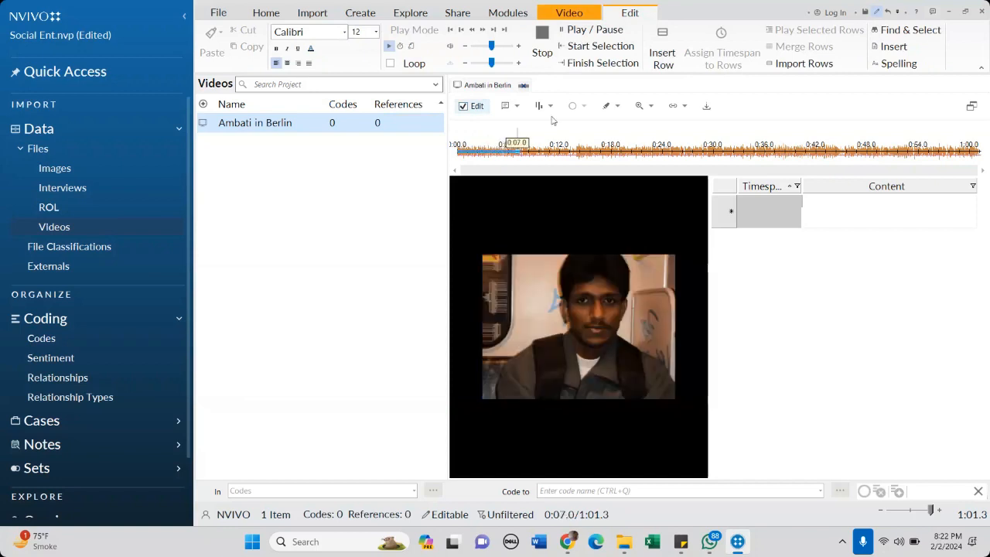
click(579, 34)
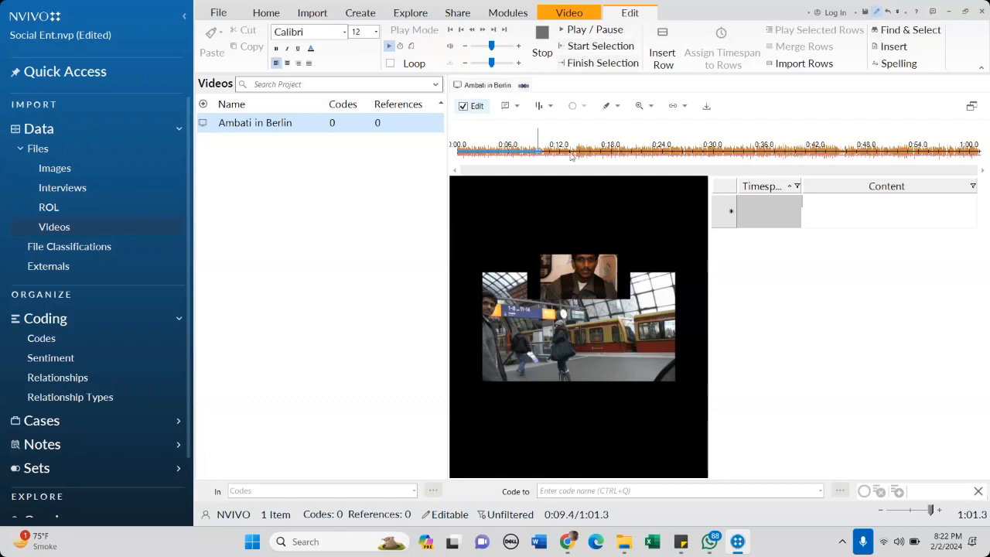
click(586, 31)
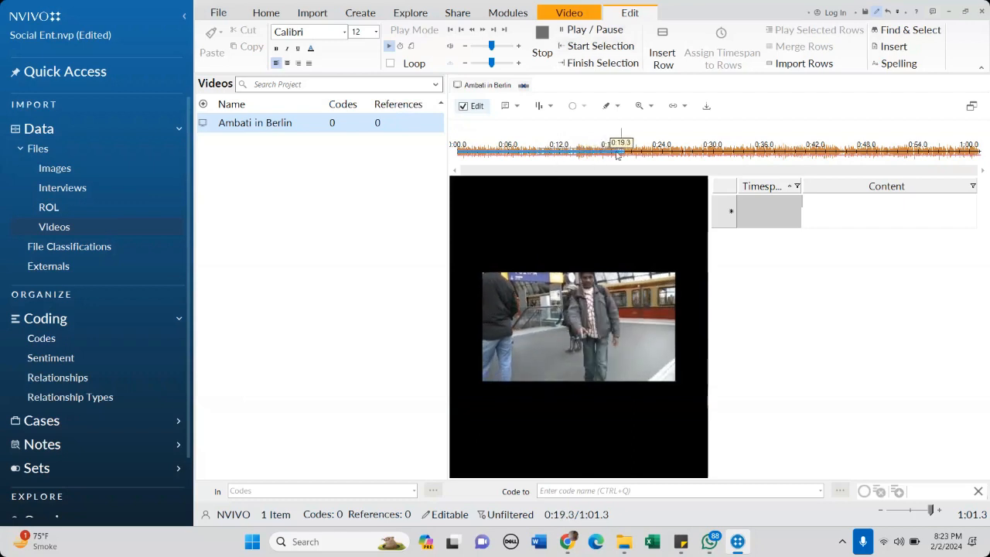
click(590, 31)
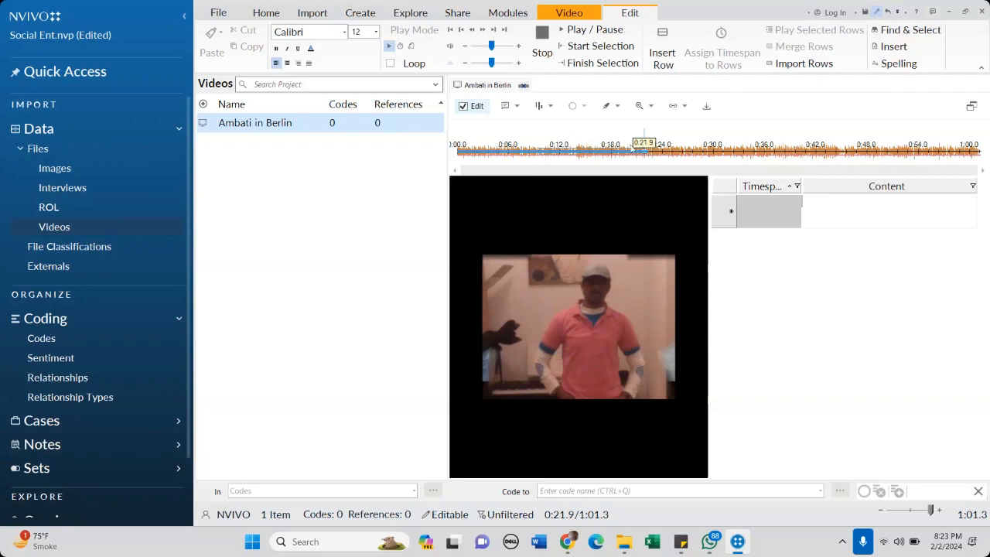
- Finish the video selection at 0:21.9 and insert a transcript row for the 0:09.4 to 0:21.9 timespan
click(586, 64)
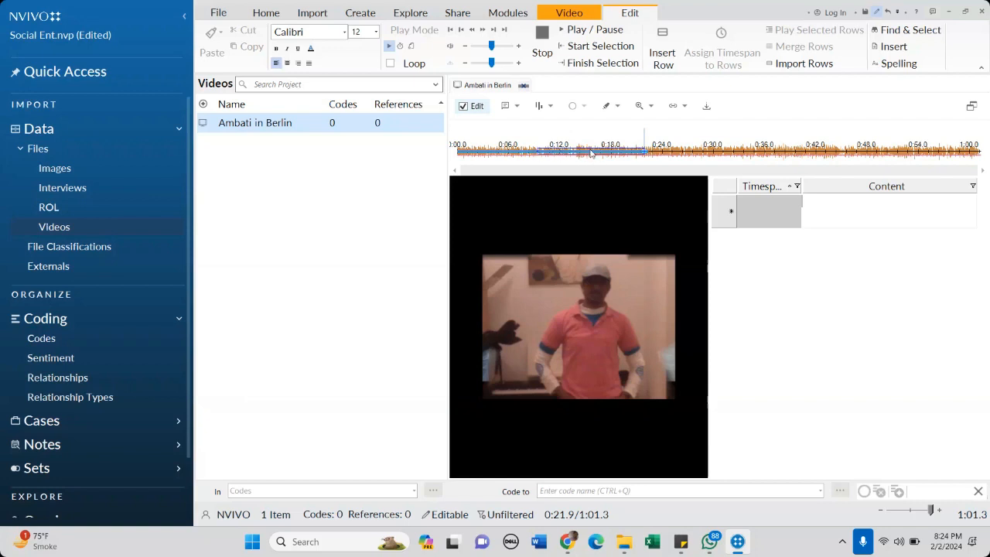
right_click(591, 153)
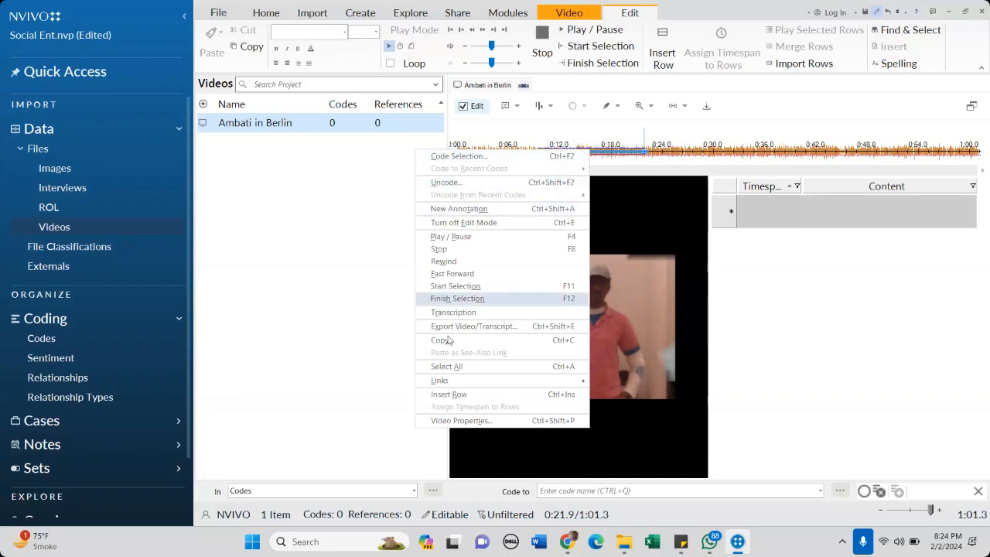
click(449, 395)
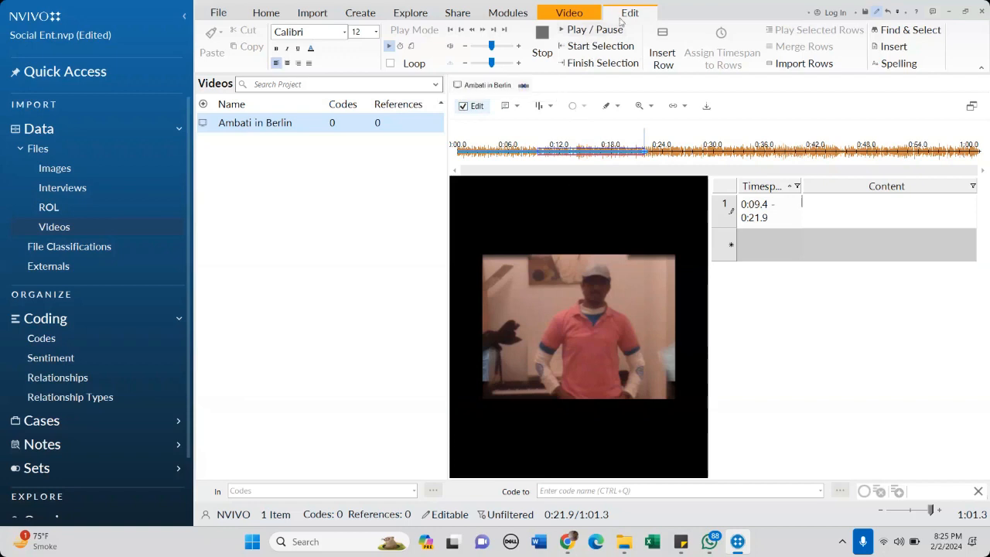
- Replay the selected segment and enter "The participants expressed" as the content of the 0:09.4 to 0:21.9 transcript row
click(586, 32)
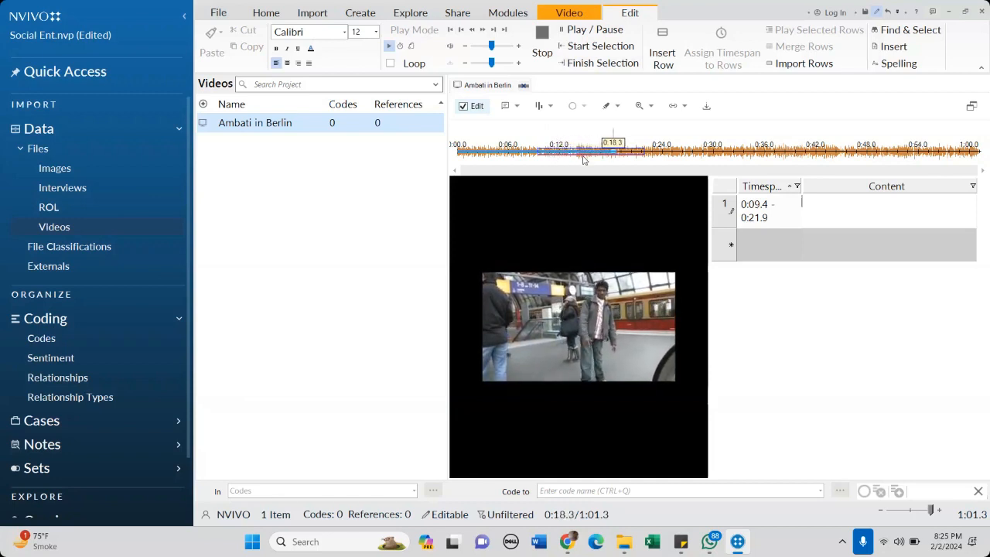
click(585, 31)
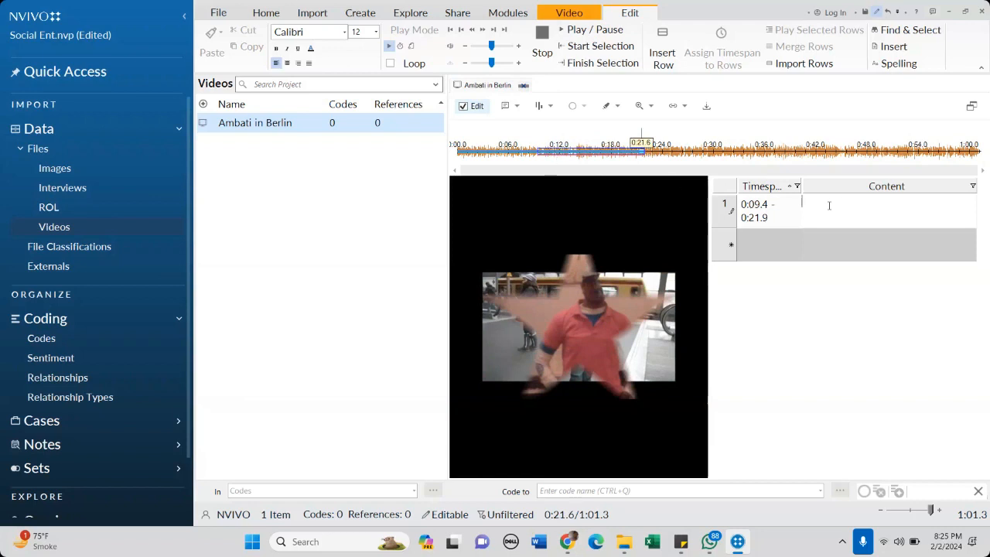
text(The r)
text(articipa)
key(BackSpace)
key(BackSpace)
text(ipants expresse)
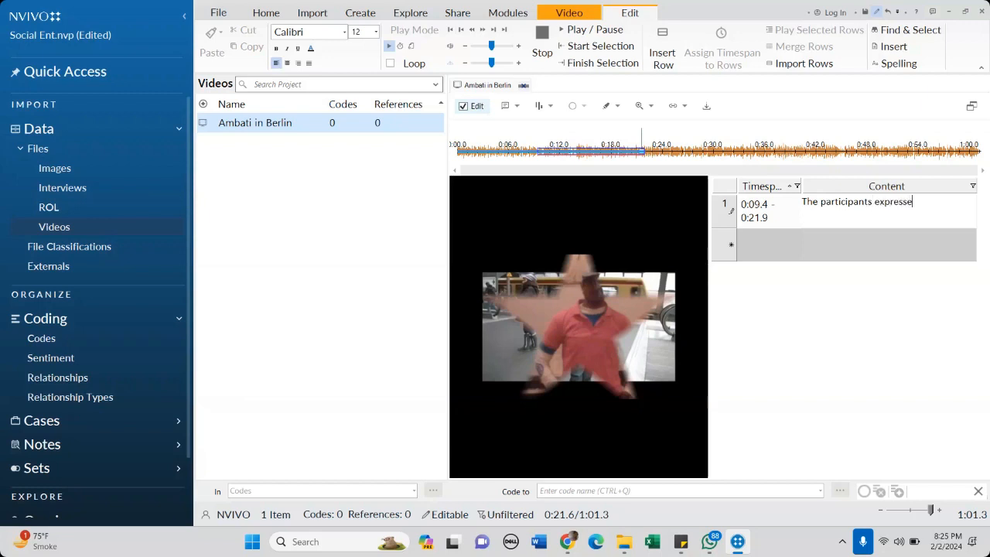
text(d)
click(799, 233)
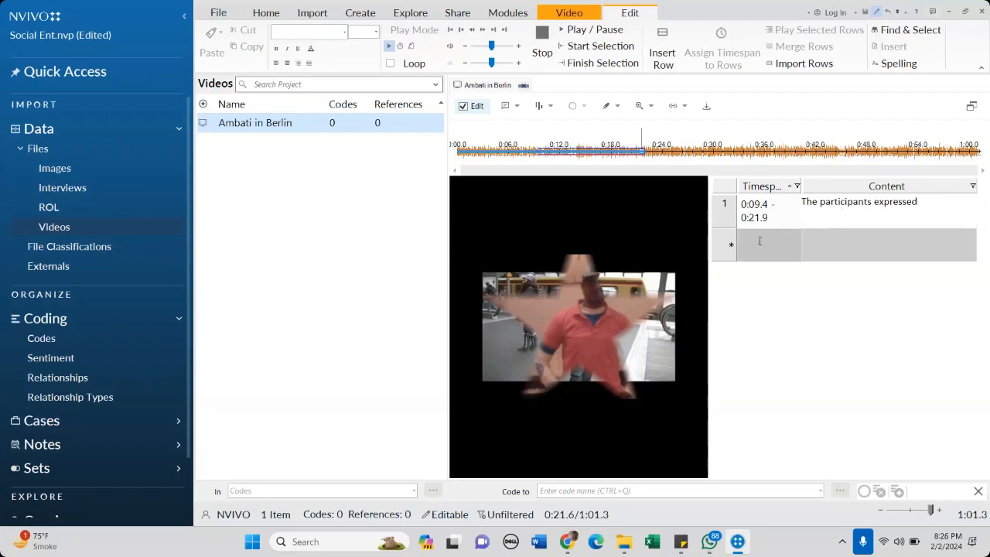
- Close the video, reopen it from the Videos folder and enable editing of its transcript
click(561, 31)
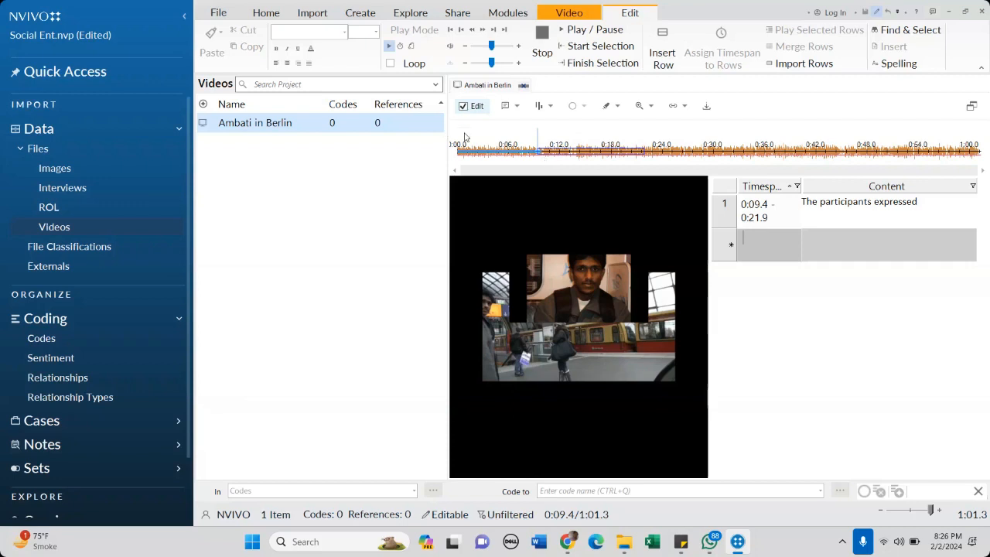
click(524, 86)
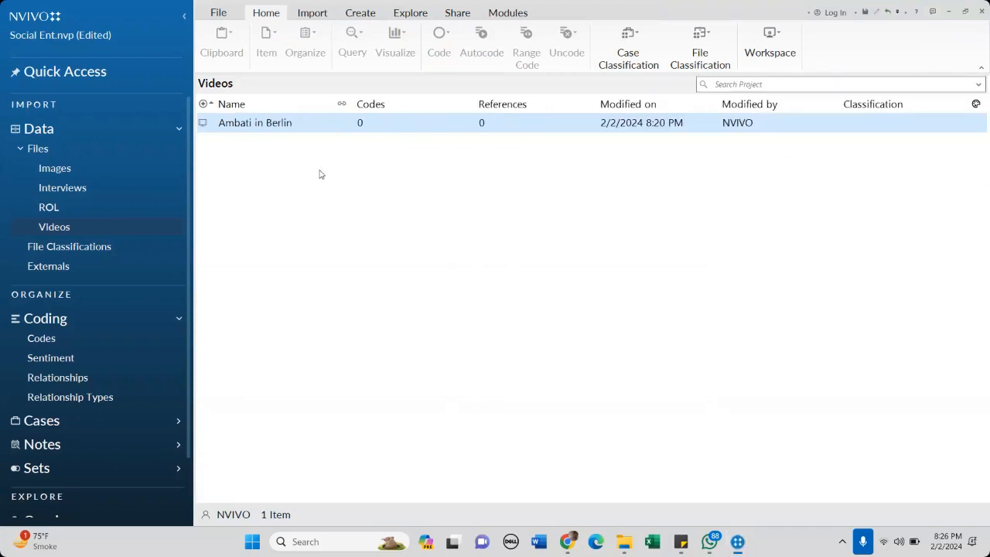
click(242, 128)
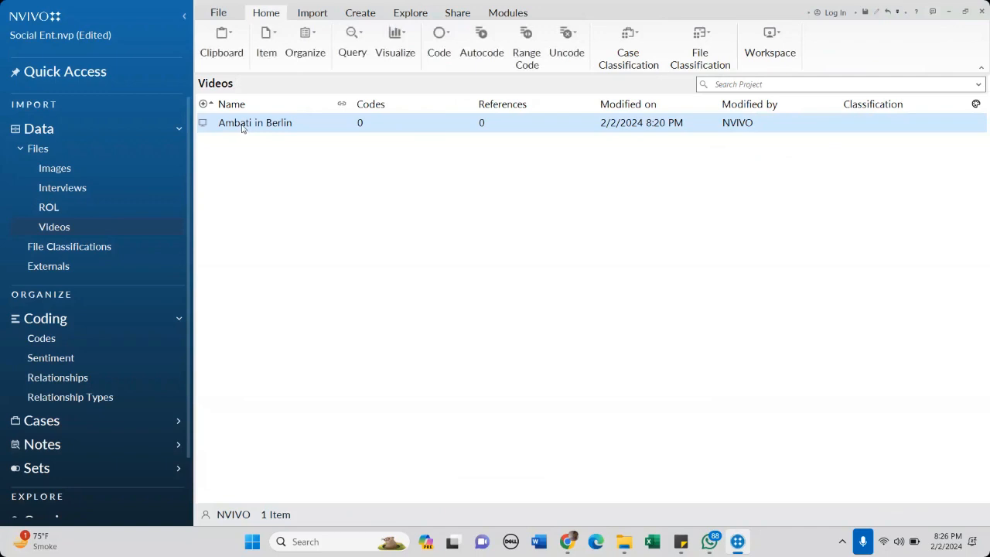
double_click(241, 124)
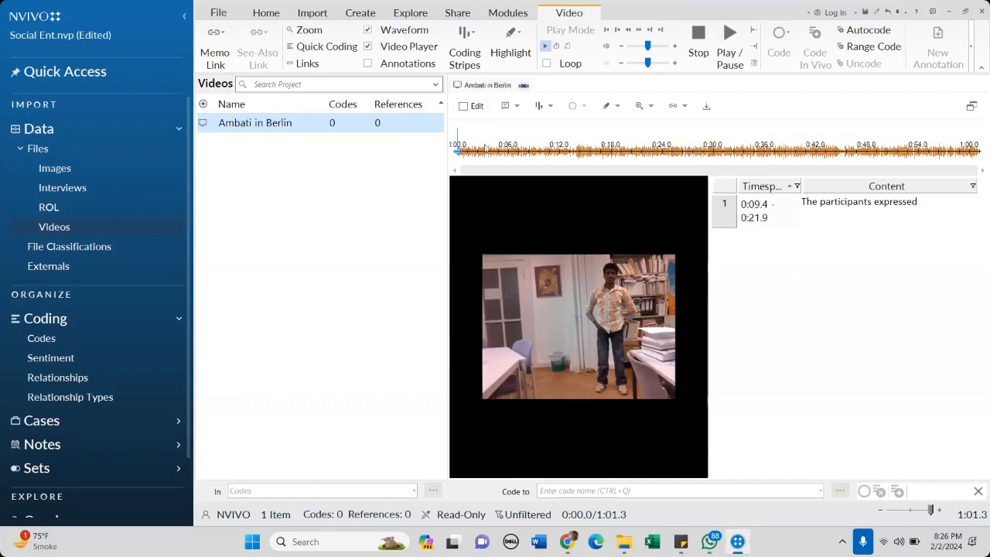
click(463, 106)
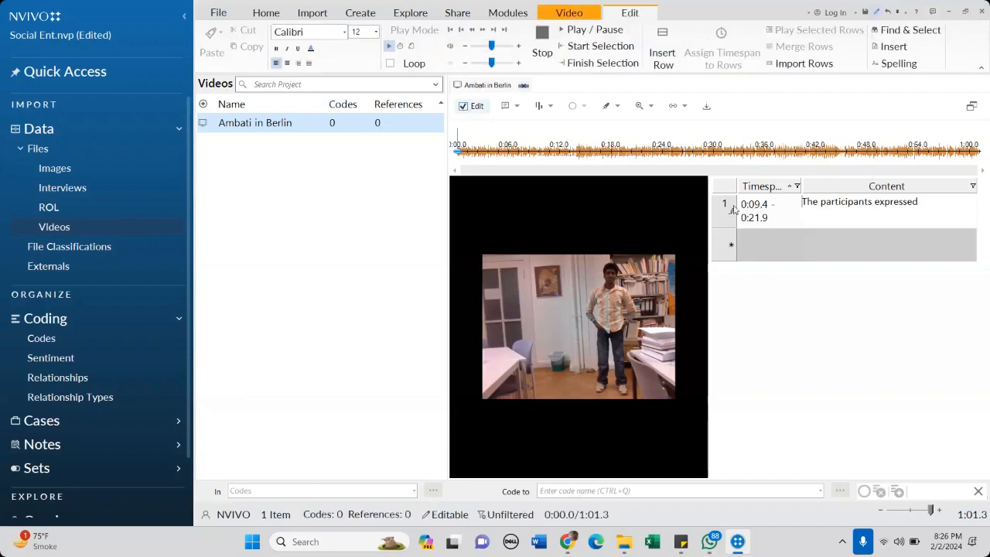
- Add a transcript row for the 0:00.0 to 0:10.8 segment with the content "sfjsdfbhjsdfhjksdhfjsdfhjs" and close the video
click(780, 239)
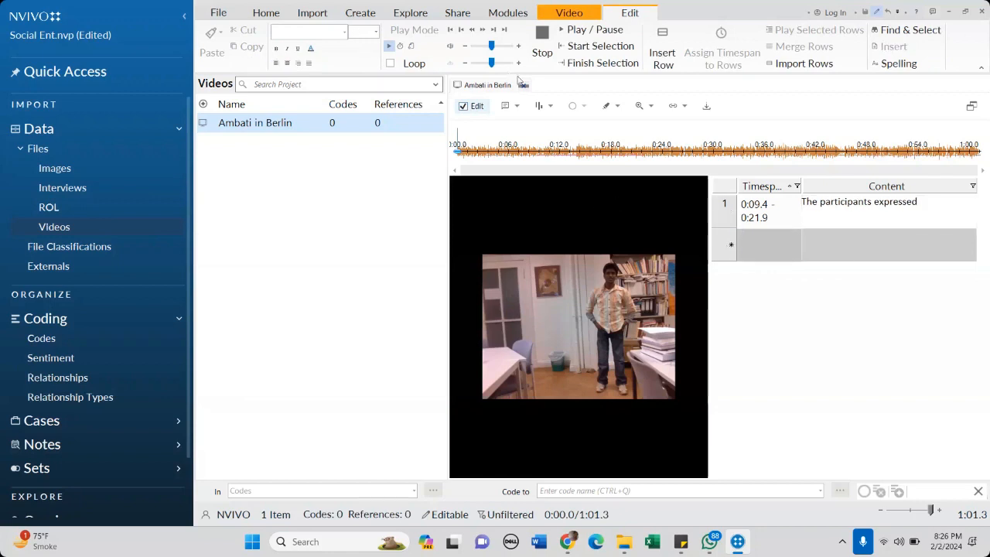
click(595, 34)
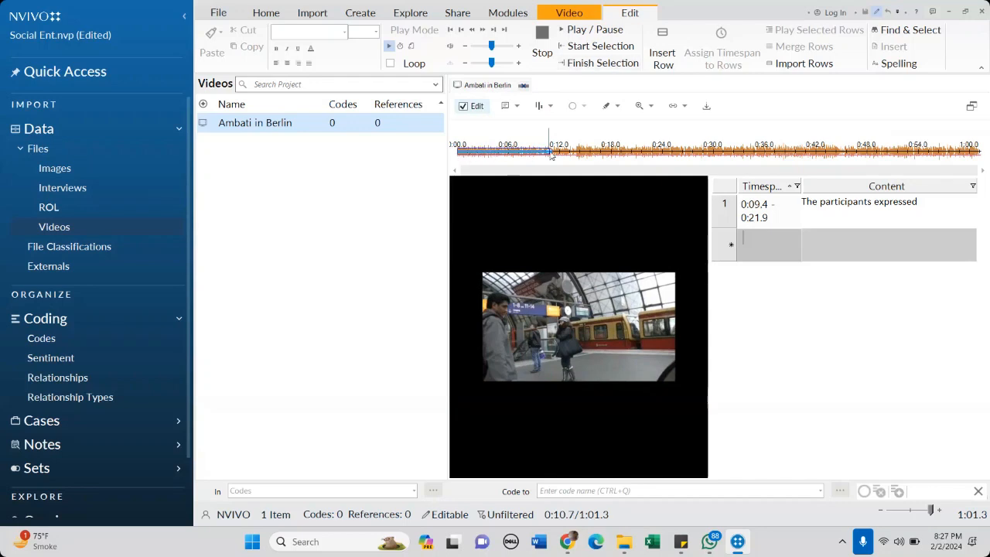
right_click(500, 154)
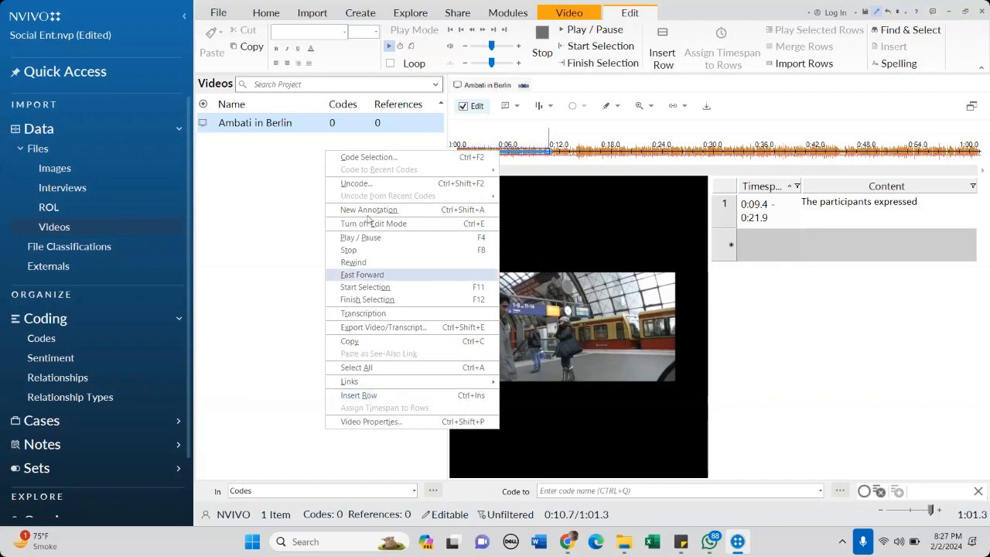
click(374, 396)
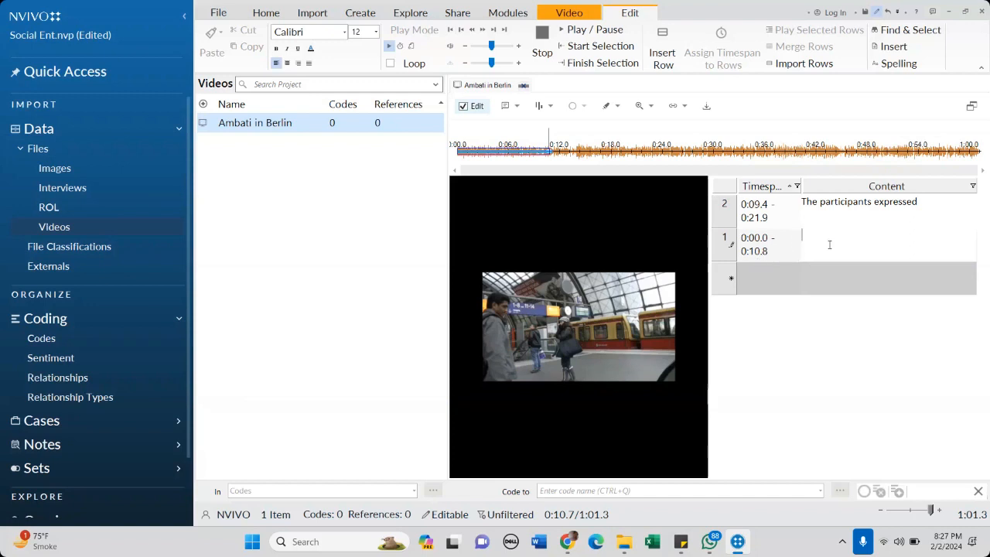
text(sfjsdfbhjsdfhjksdfhjsdfhjs)
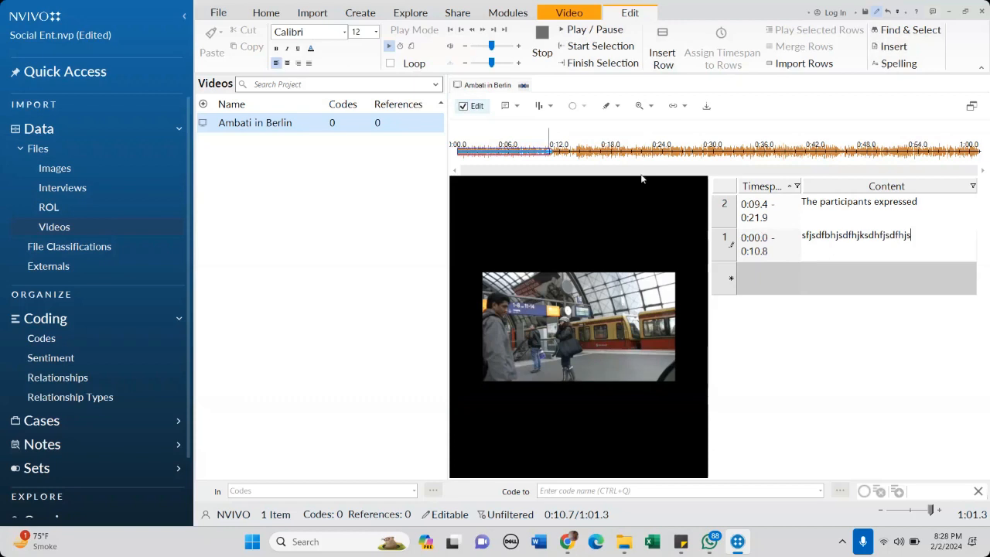
click(524, 86)
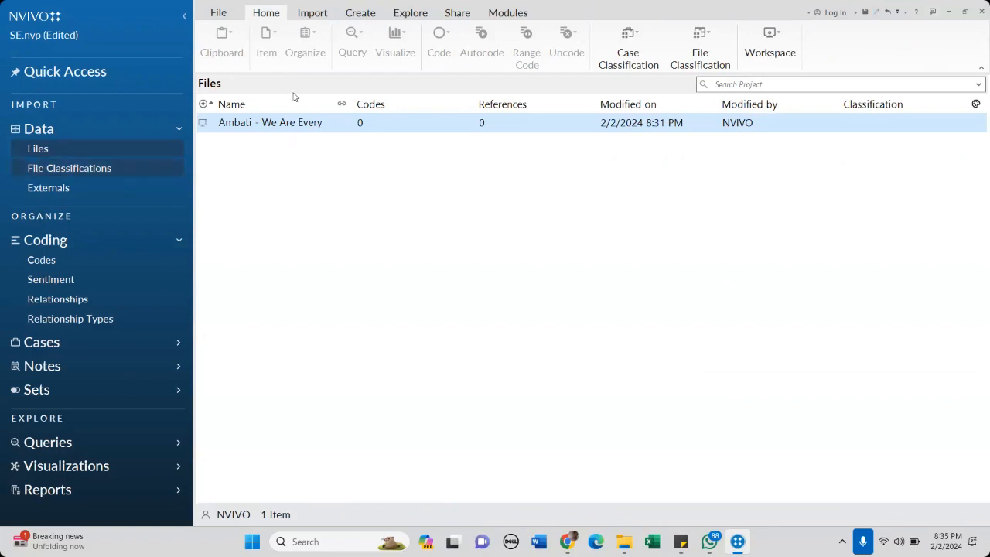
- Import the Dumping grounds picture from Day_2 > Session files > 6_Images into Files without creating a case, accepting its default properties
click(312, 12)
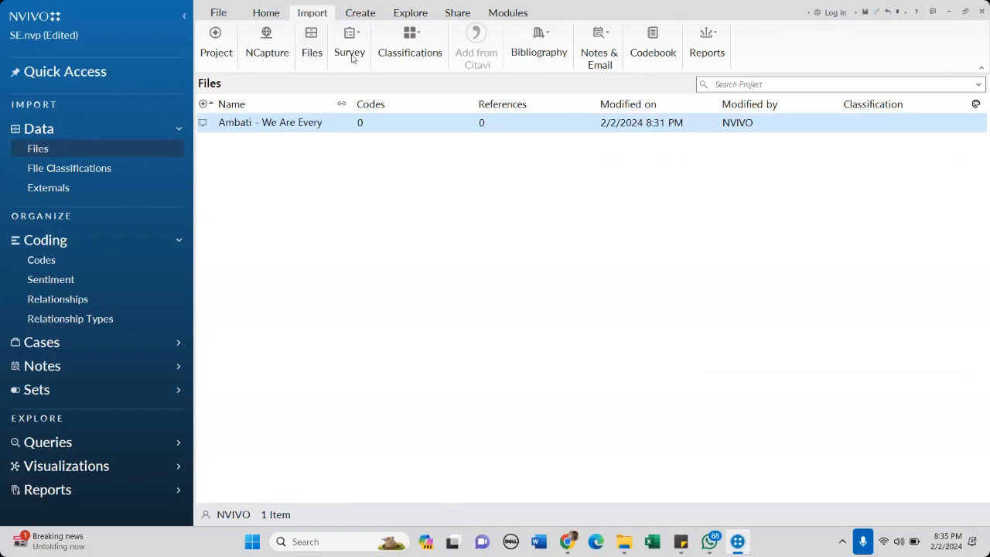
click(311, 42)
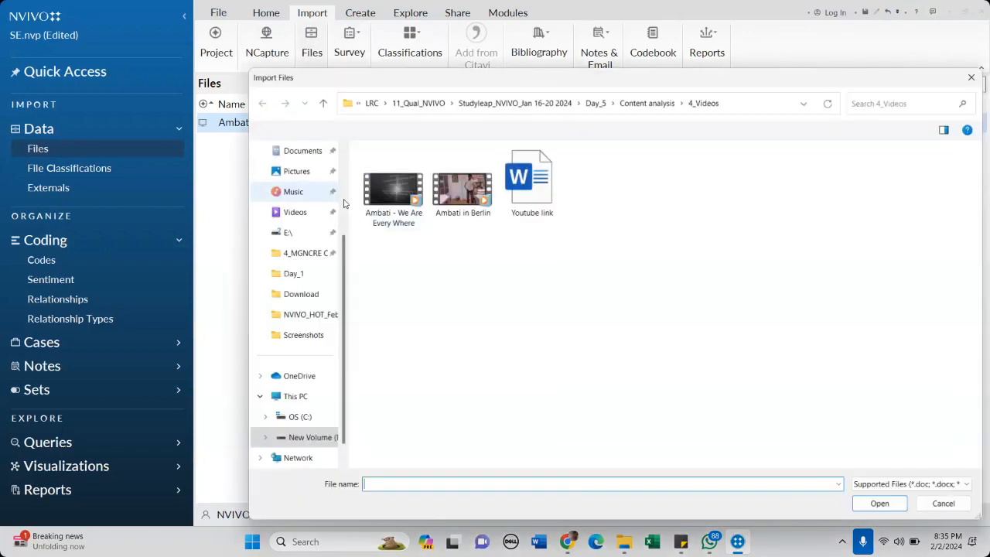
click(519, 108)
double_click(407, 182)
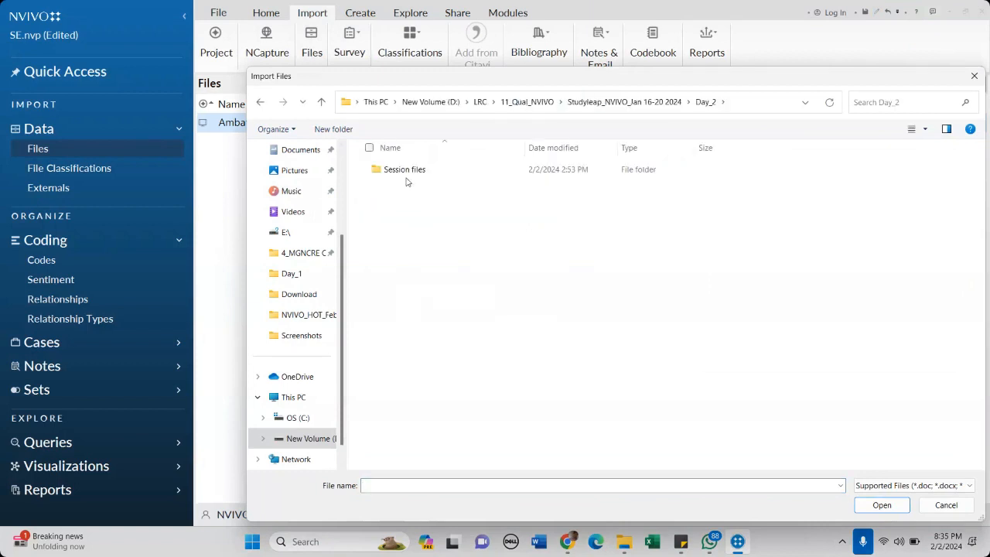
double_click(407, 183)
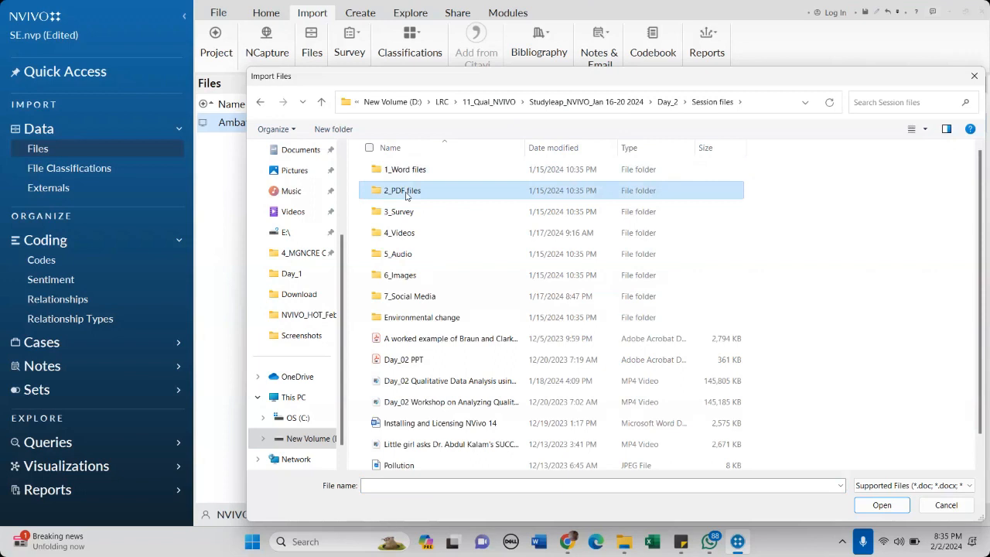
double_click(398, 273)
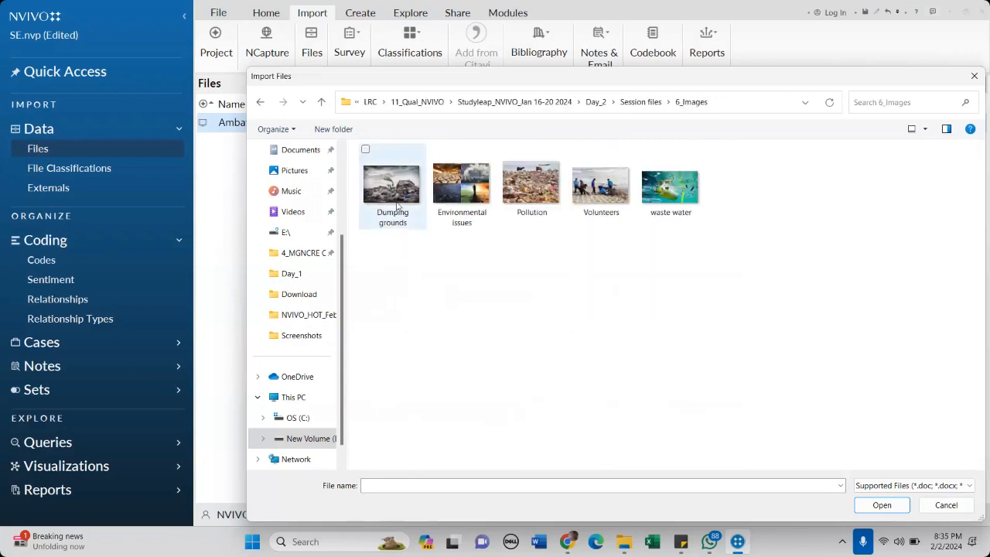
click(402, 206)
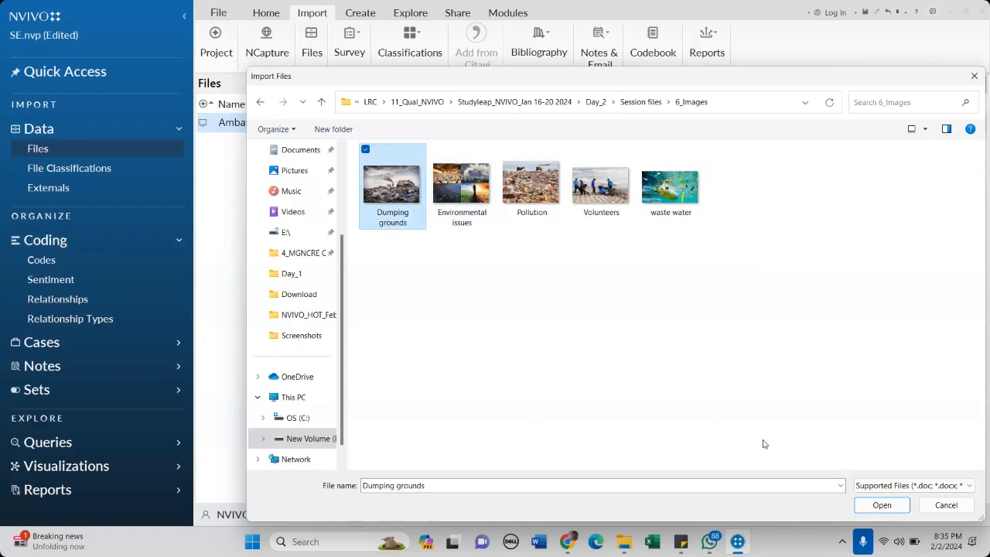
click(882, 504)
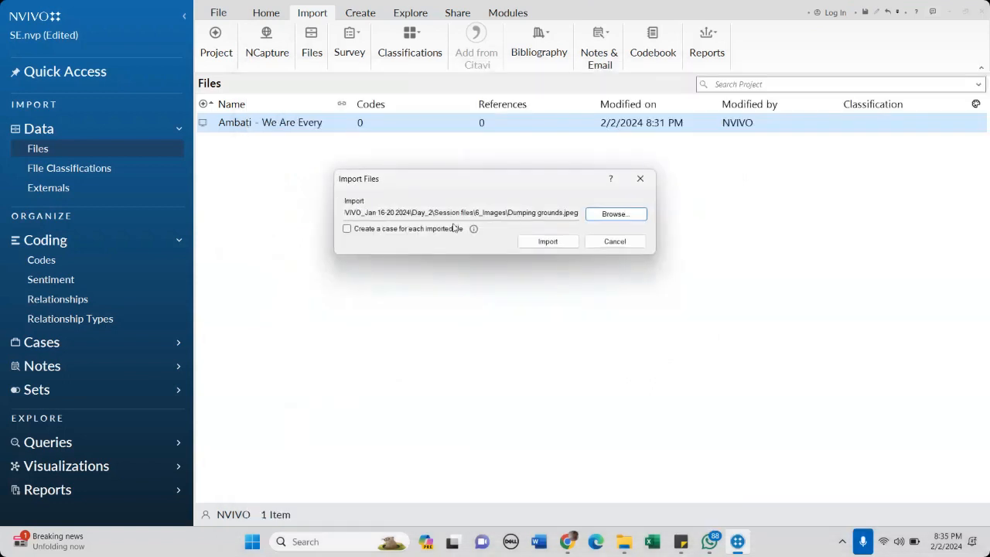
click(548, 241)
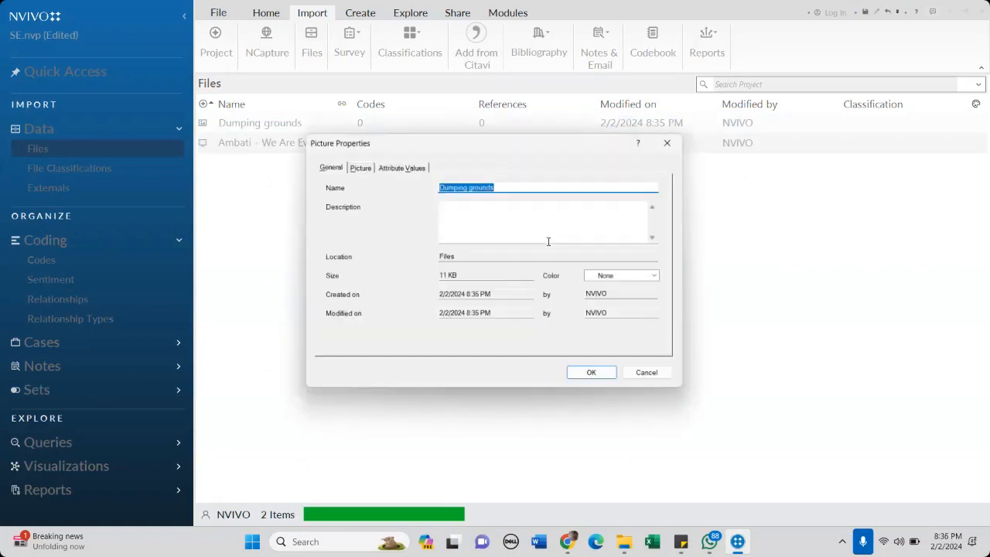
click(593, 376)
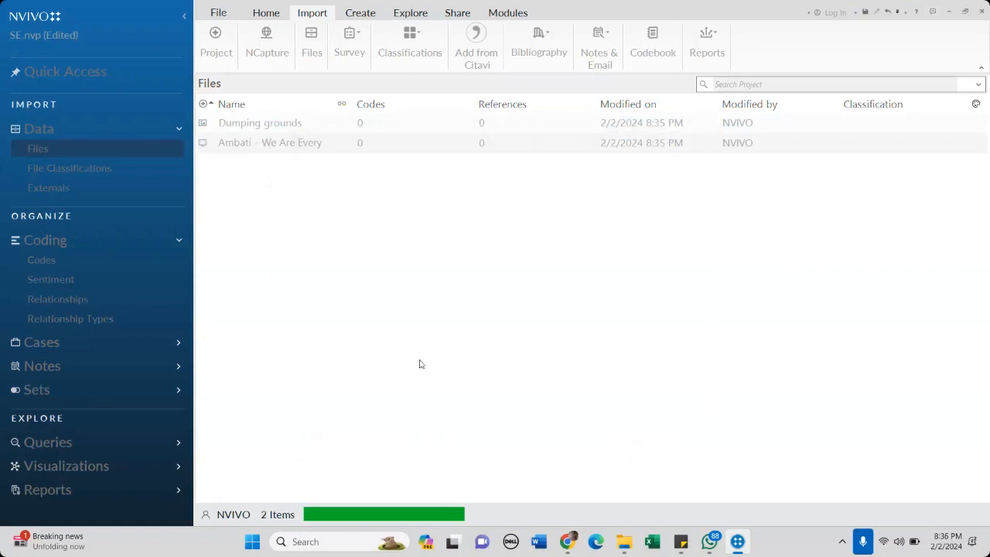
- Open the Dumping grounds picture from Files and enable editing of its log
click(270, 123)
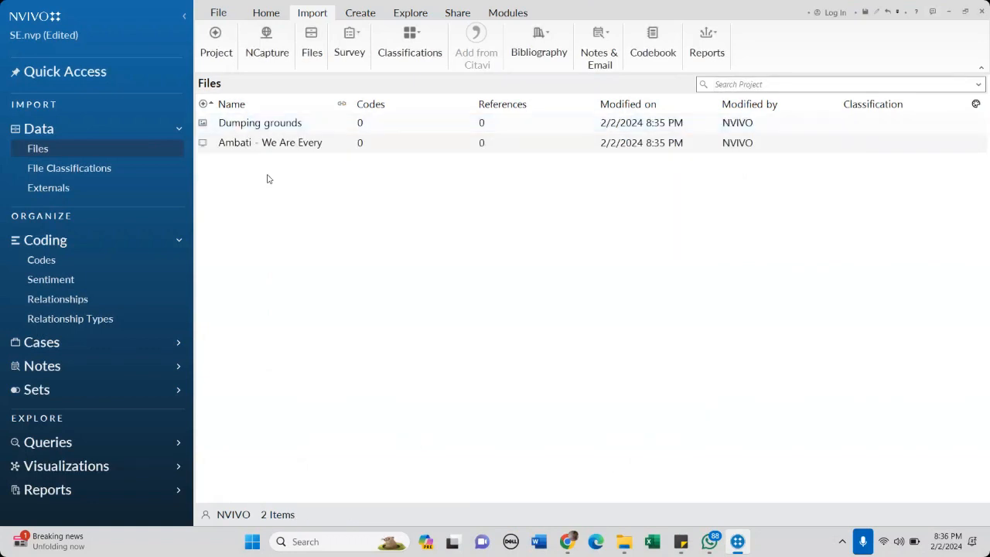
click(242, 128)
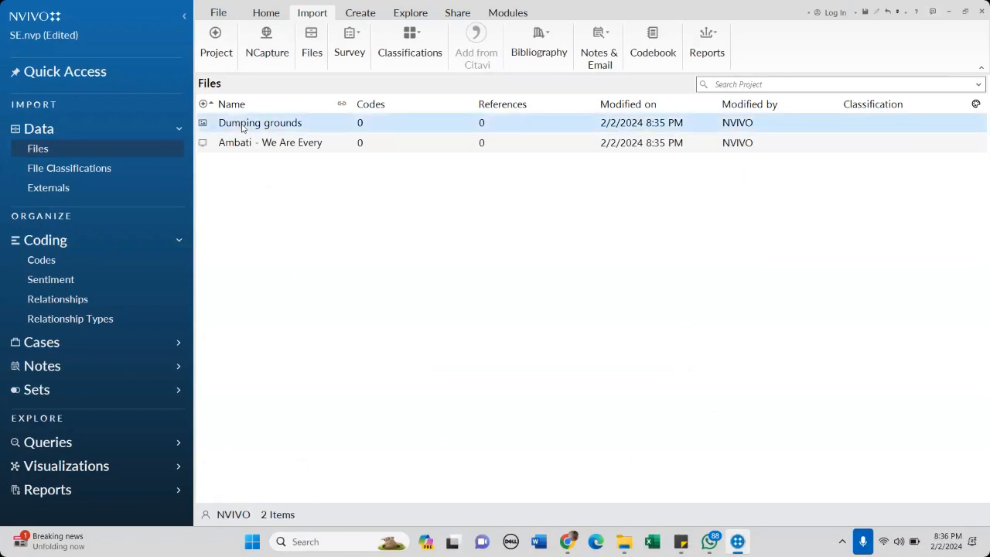
double_click(243, 125)
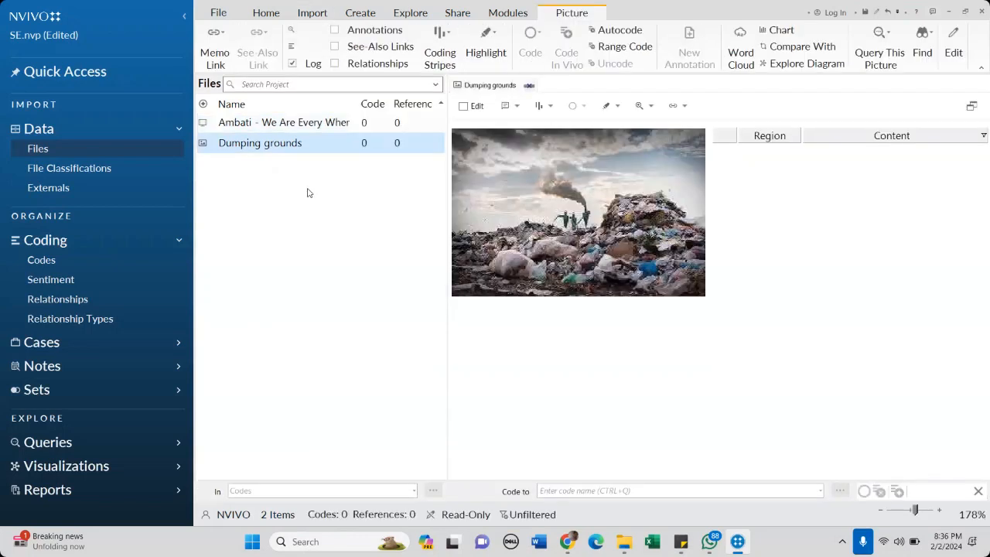
click(463, 107)
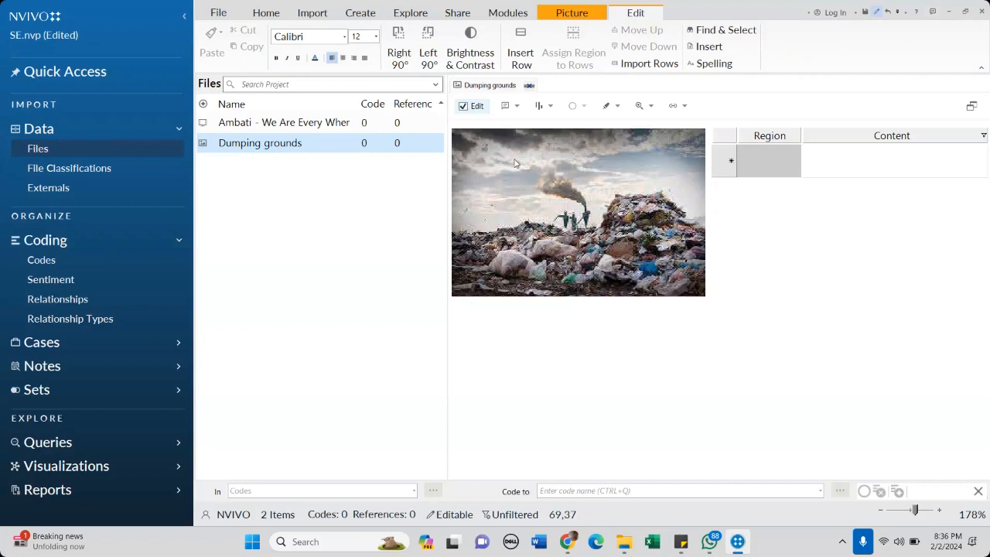
- Select a region of about 100x80 around the smoke plume in the picture and insert a log row for it
drag(515, 163, 602, 229)
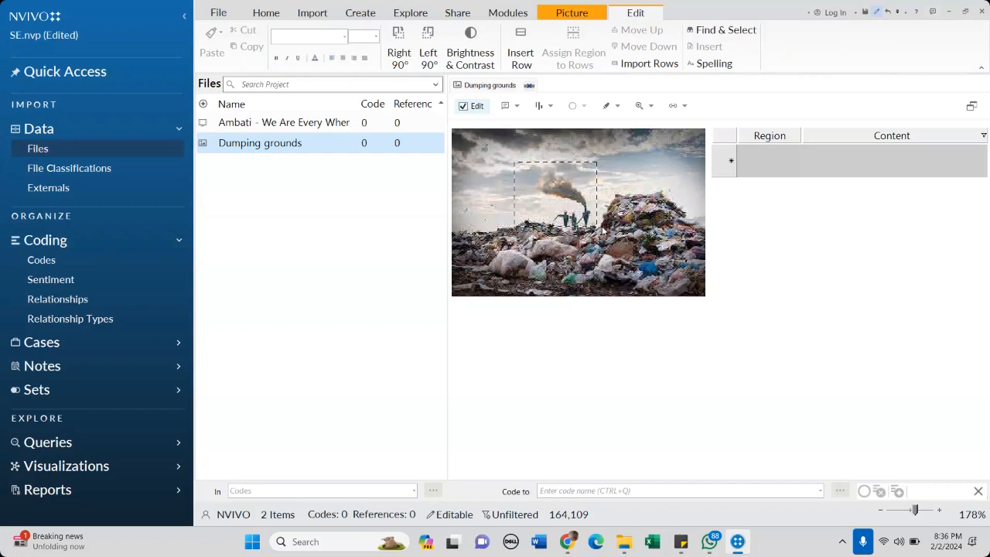
drag(603, 229, 606, 230)
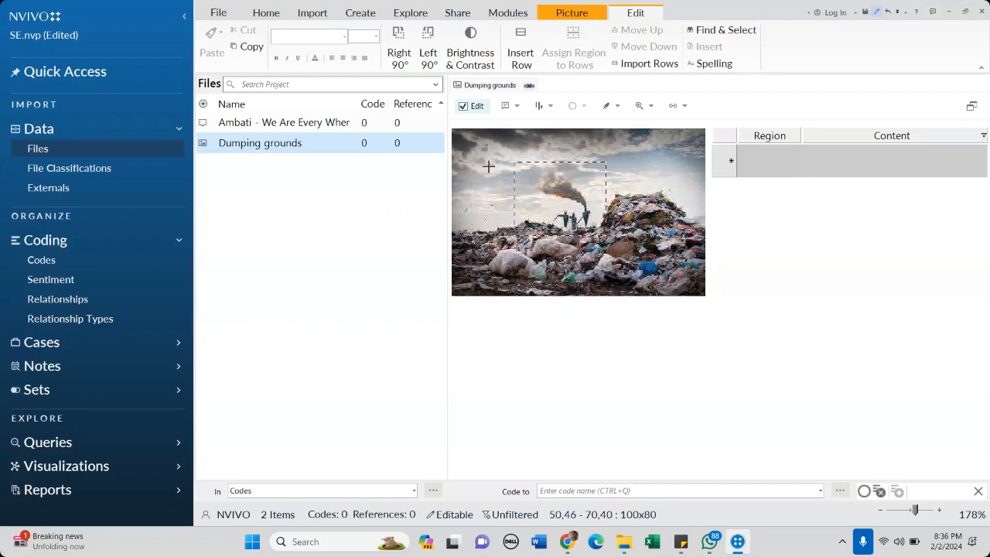
right_click(555, 194)
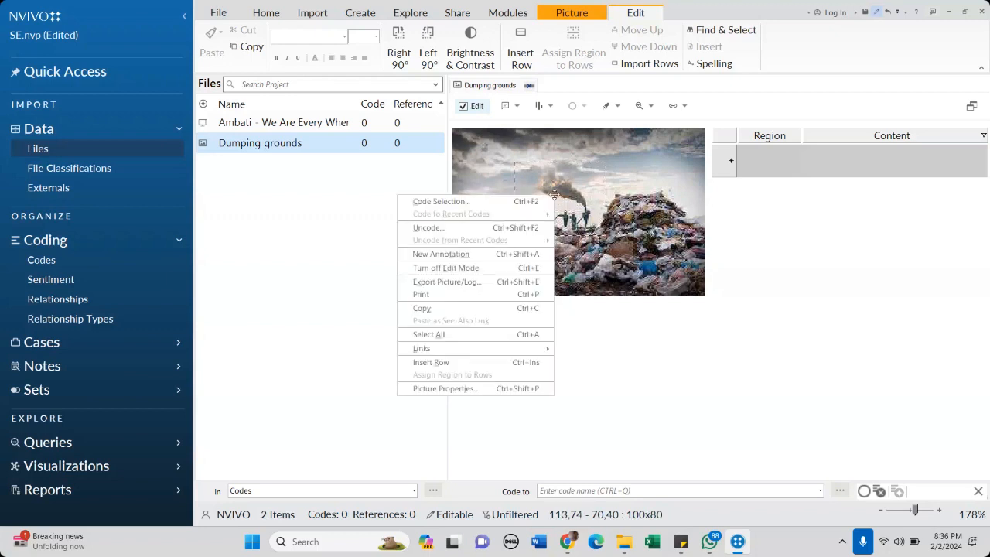
click(449, 362)
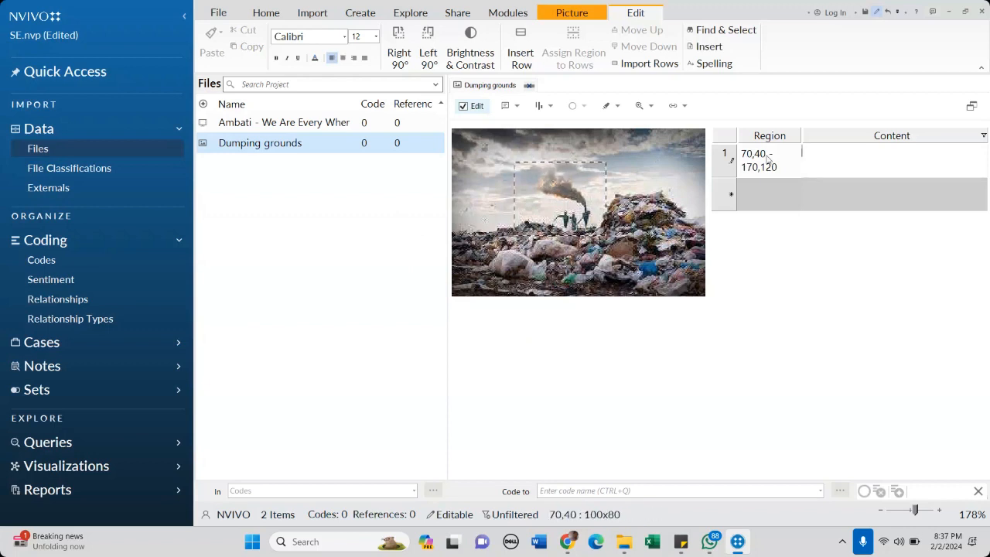
- Enter "fgfdgfgfg" as the content of the log row for the smoke plume region and deselect the region
text(fgfdg)
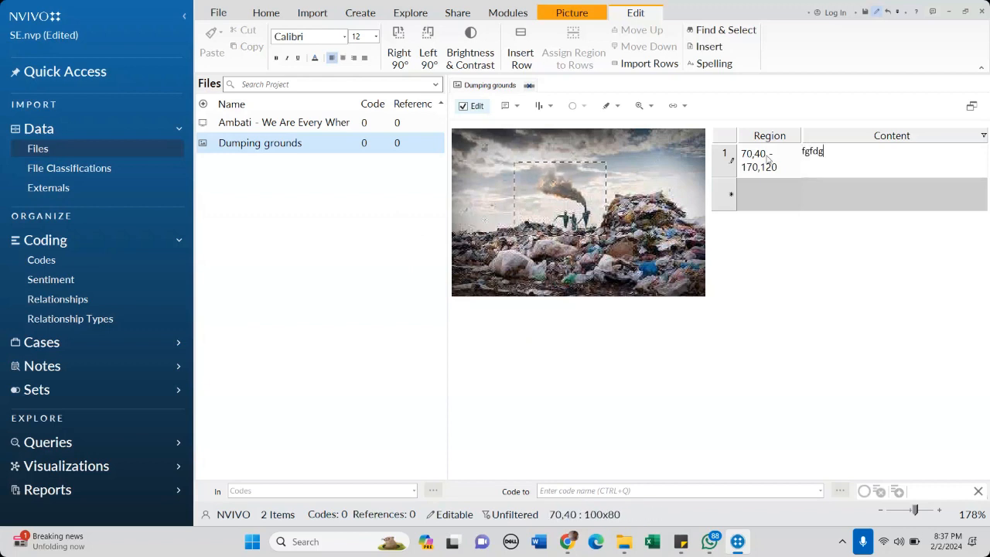
text(fgfg)
click(622, 181)
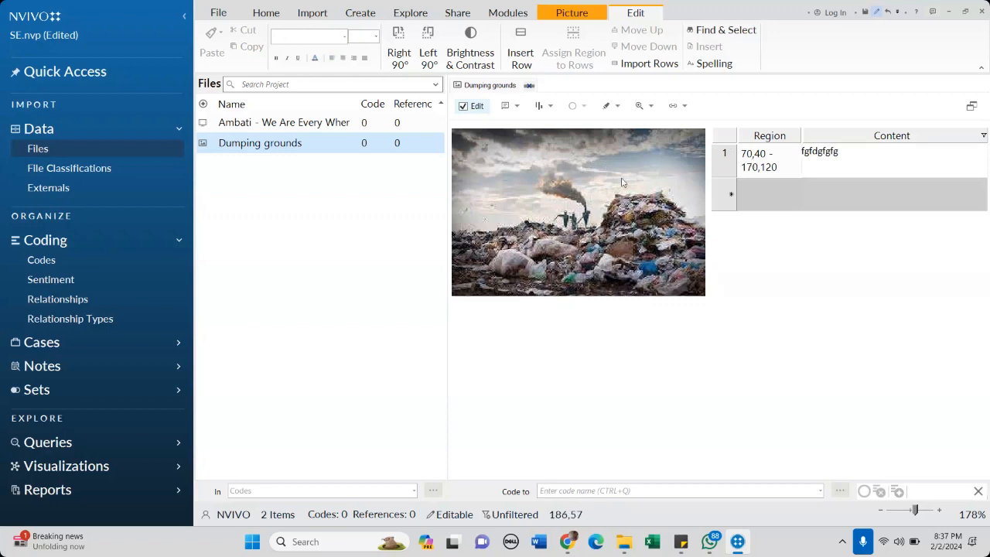
- Select a region of about 100x100 around the garbage heap, insert its log row with the content "fgdfgfdgfdggfgfg", and close the picture
drag(597, 172, 684, 255)
drag(686, 256, 689, 262)
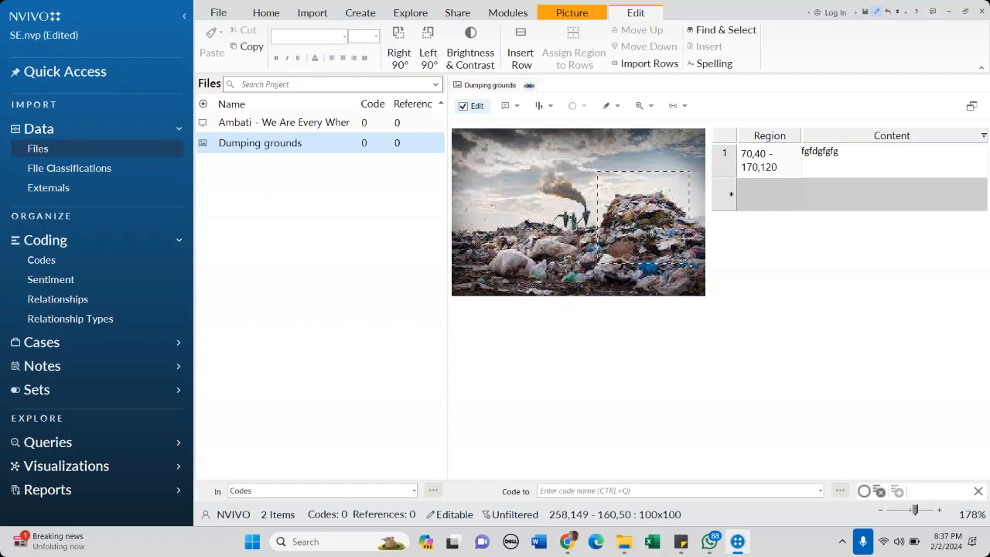
right_click(482, 196)
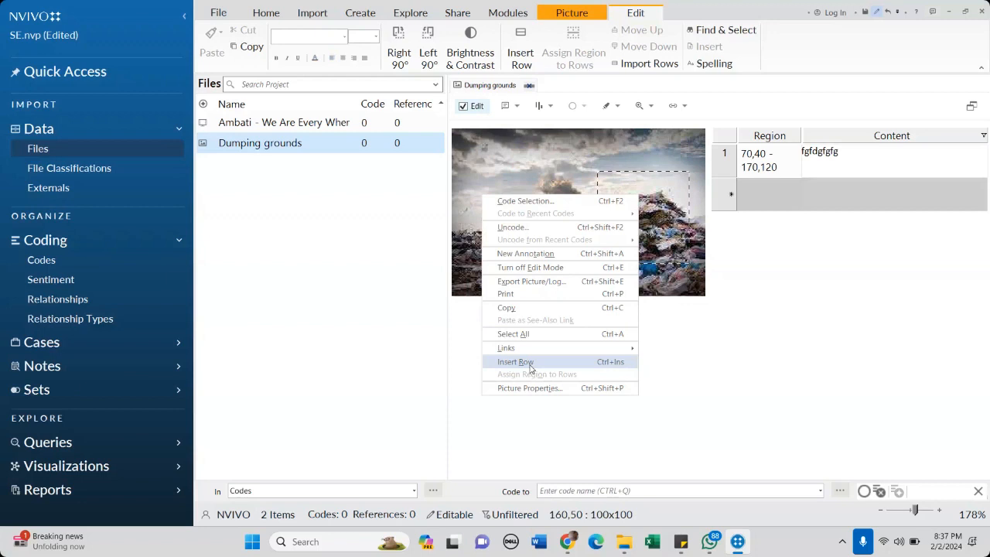
click(515, 362)
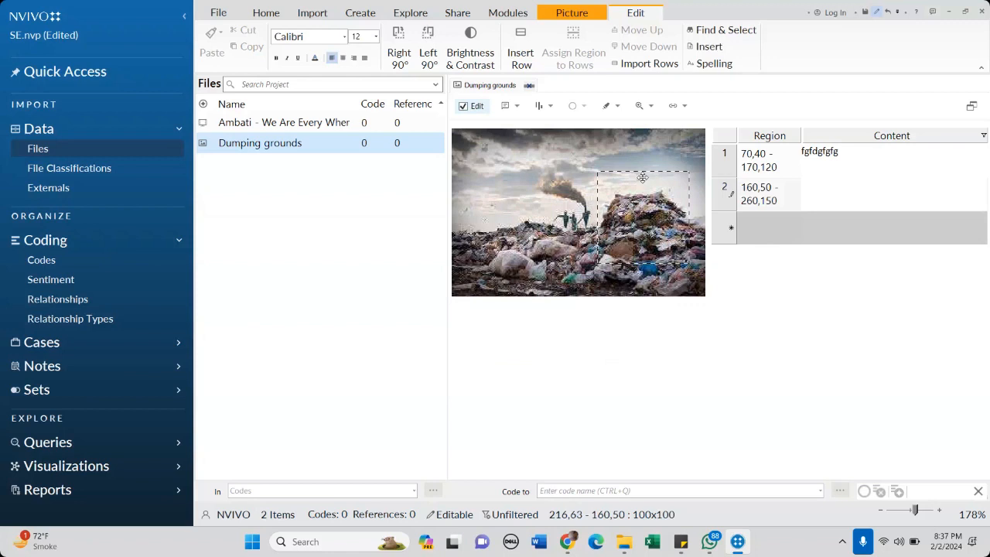
text(fgdfgfdgfd)
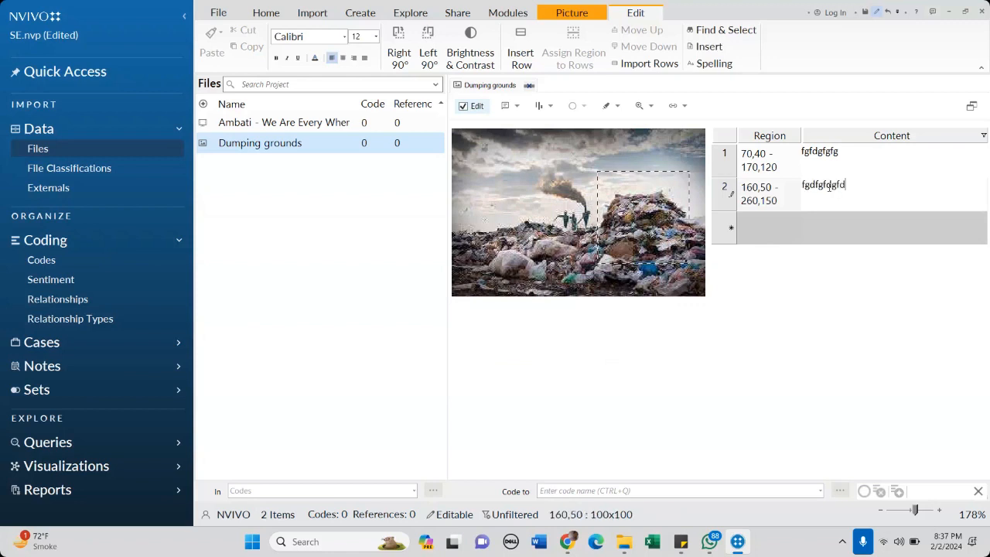
text(ggfgfg)
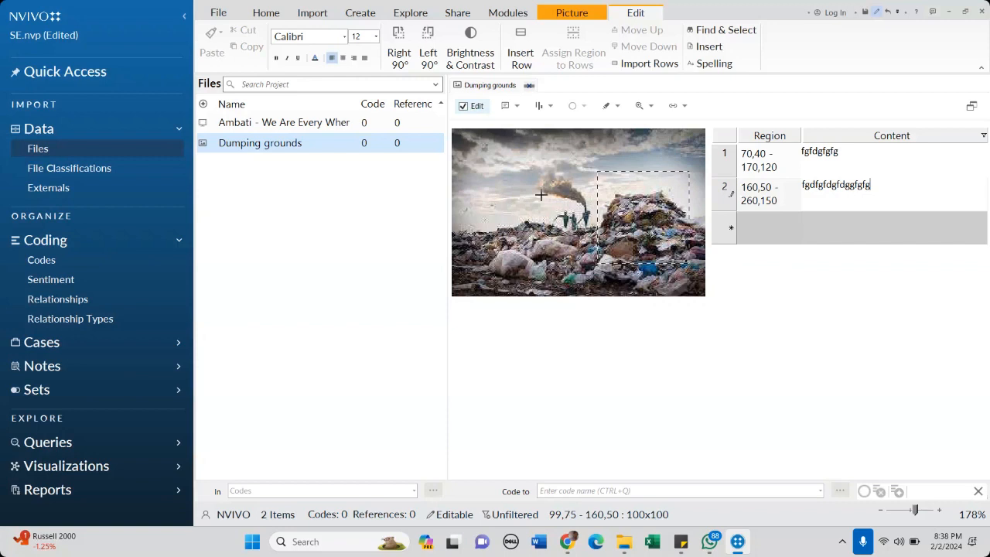
click(529, 85)
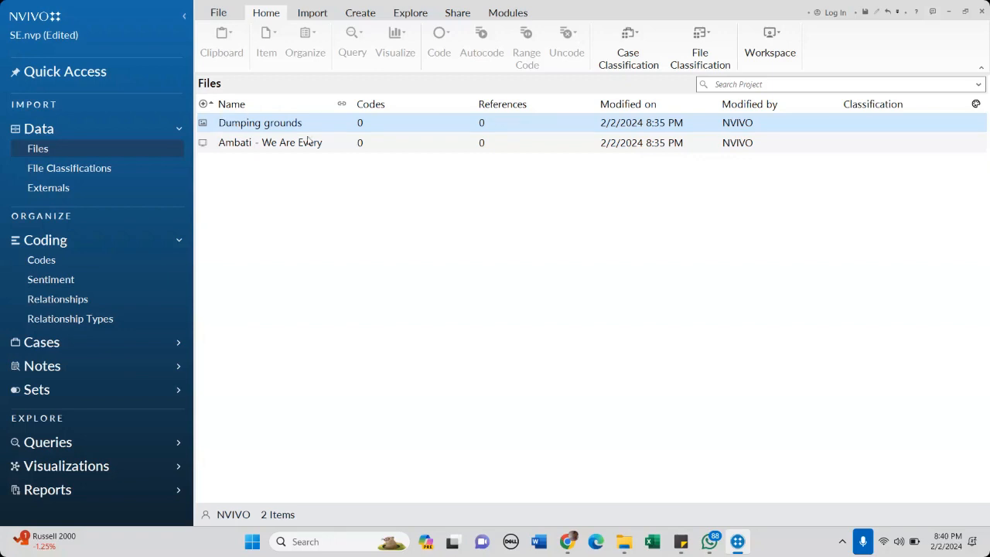
- Start an Excel survey import and open Classification_PC from Day_2 > Session files > 3_Survey
click(312, 13)
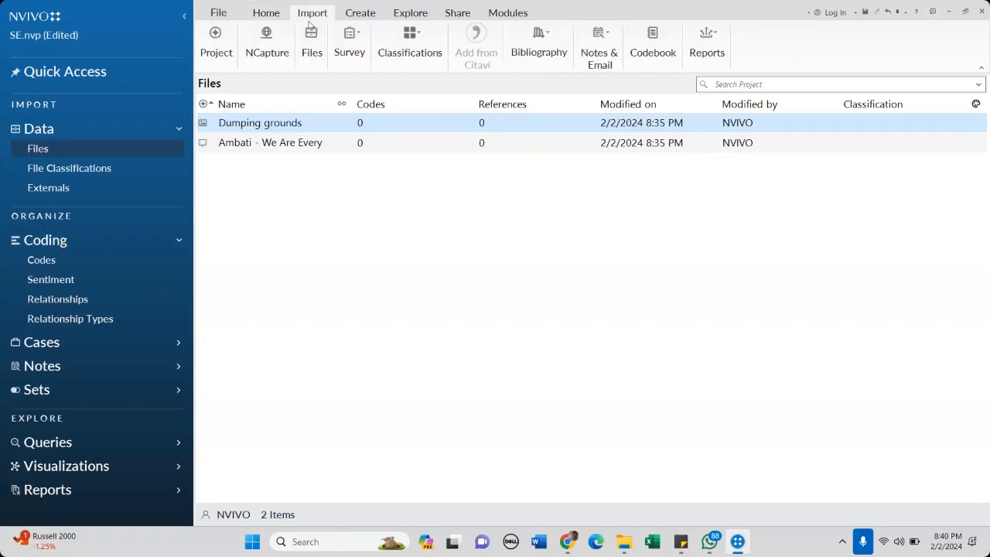
click(348, 54)
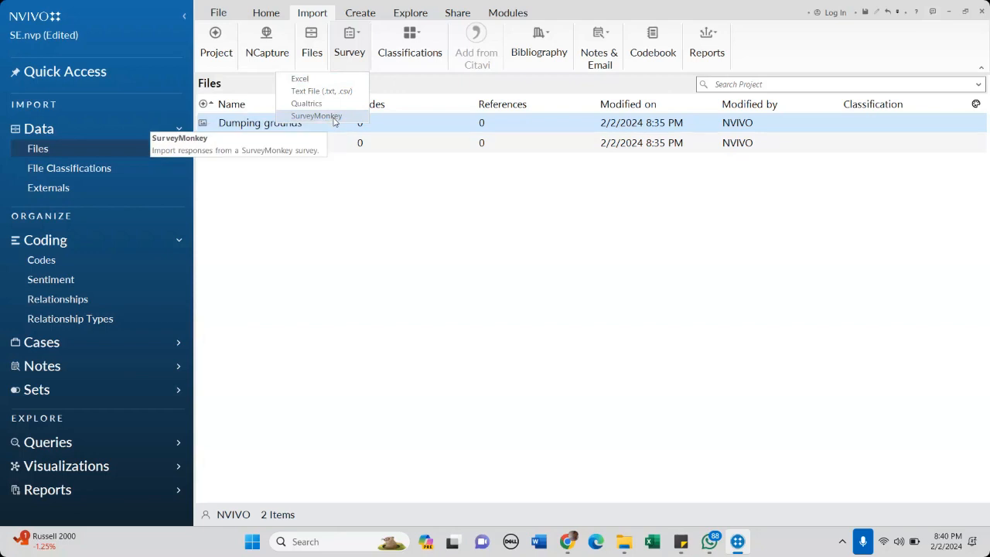
click(315, 80)
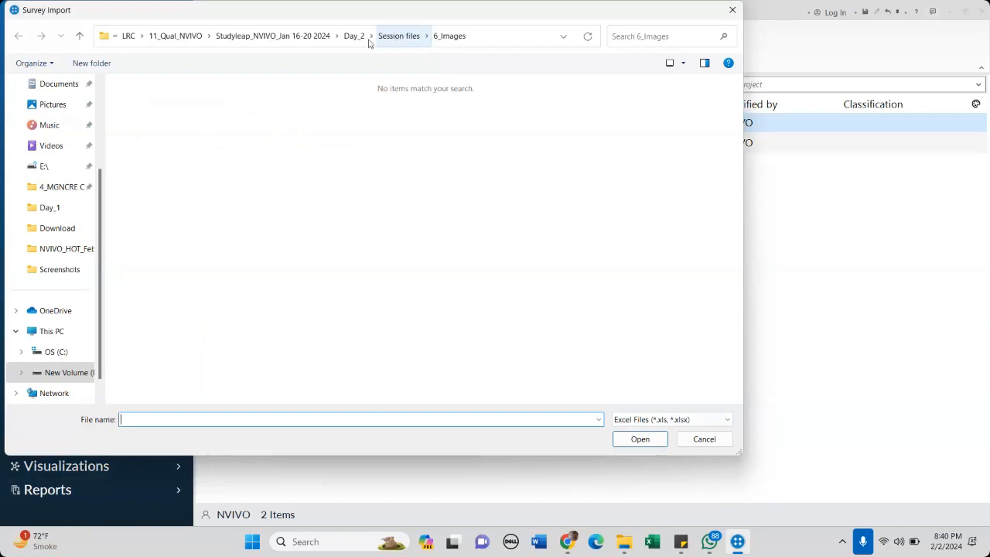
click(378, 39)
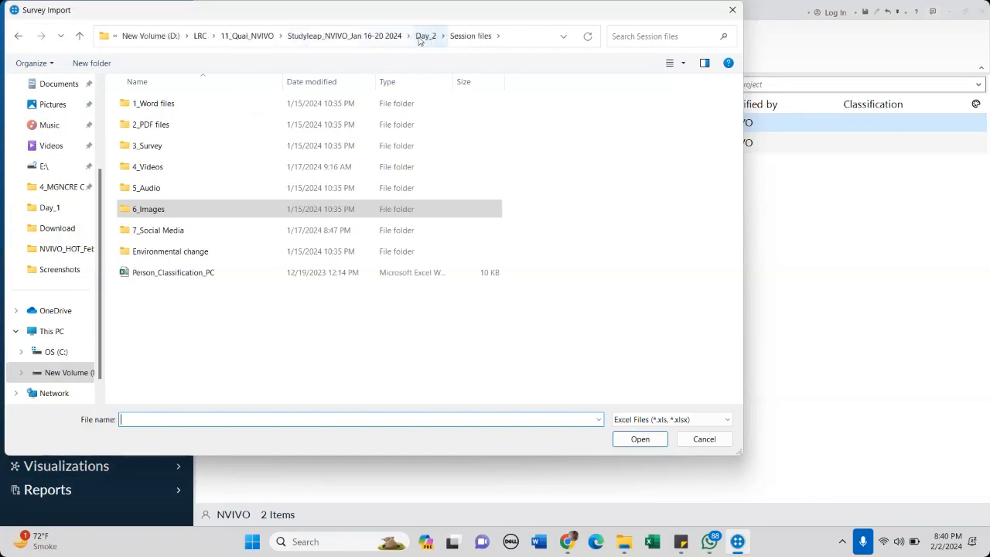
click(425, 36)
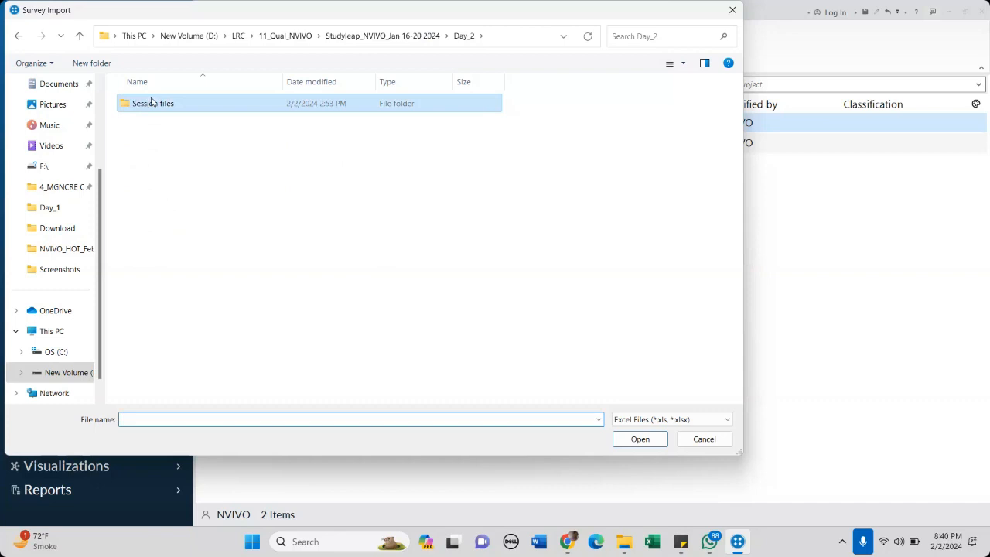
double_click(152, 103)
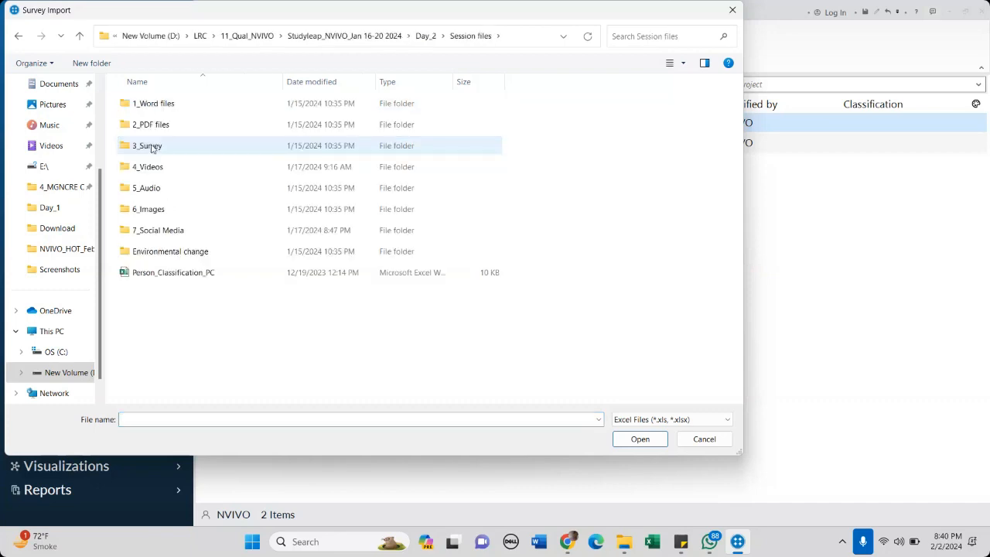
double_click(147, 146)
click(313, 110)
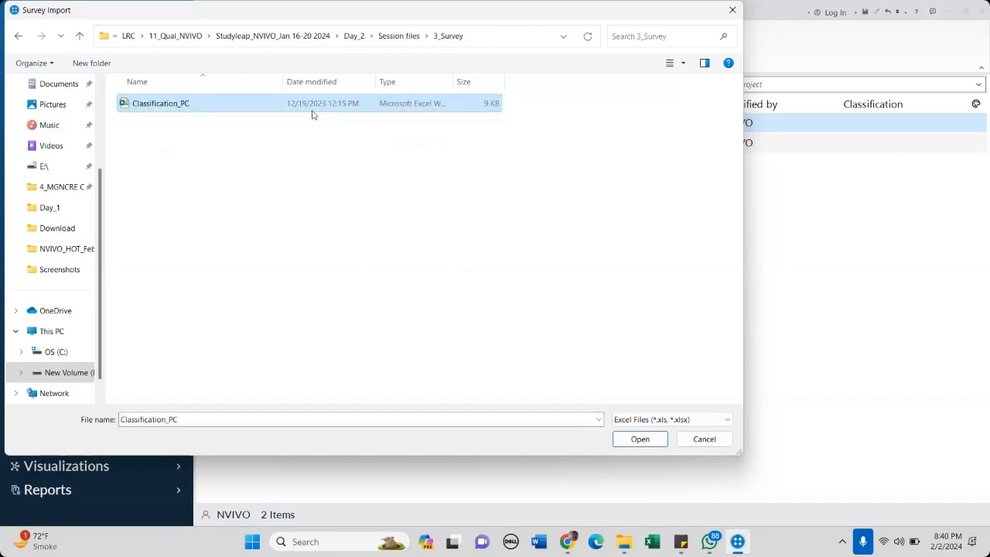
double_click(313, 108)
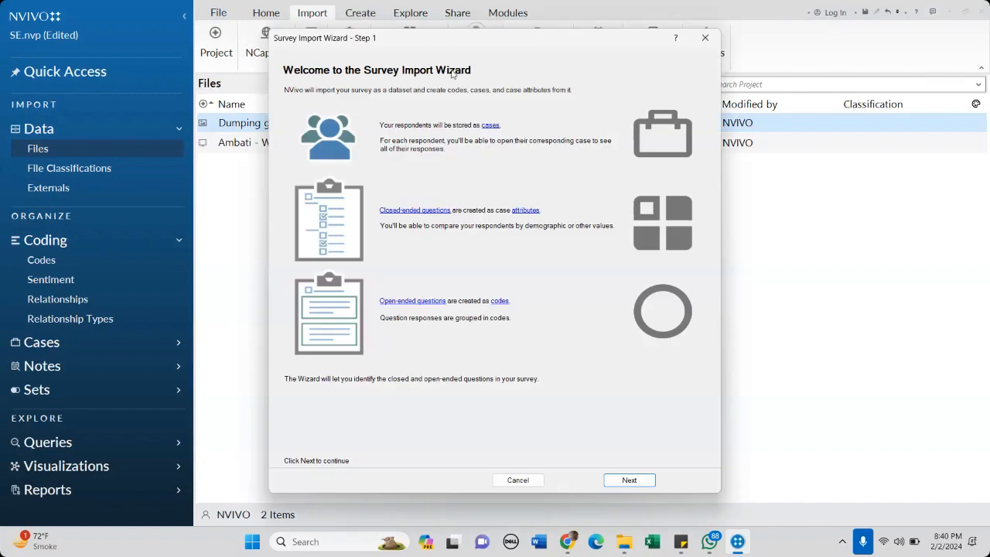
- Accept the survey's default data format and respondent settings, with Person as the unique case ID, and save the project
click(629, 481)
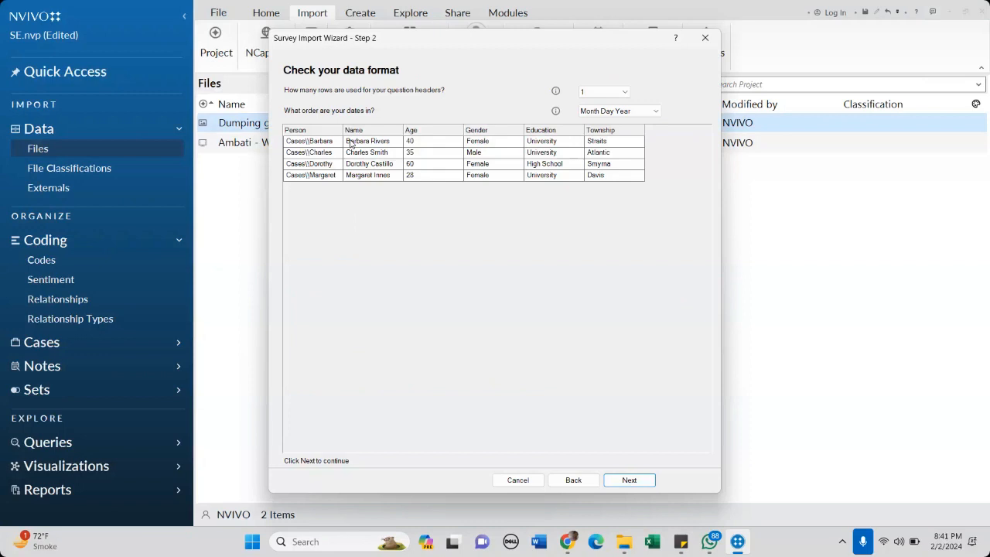
click(628, 480)
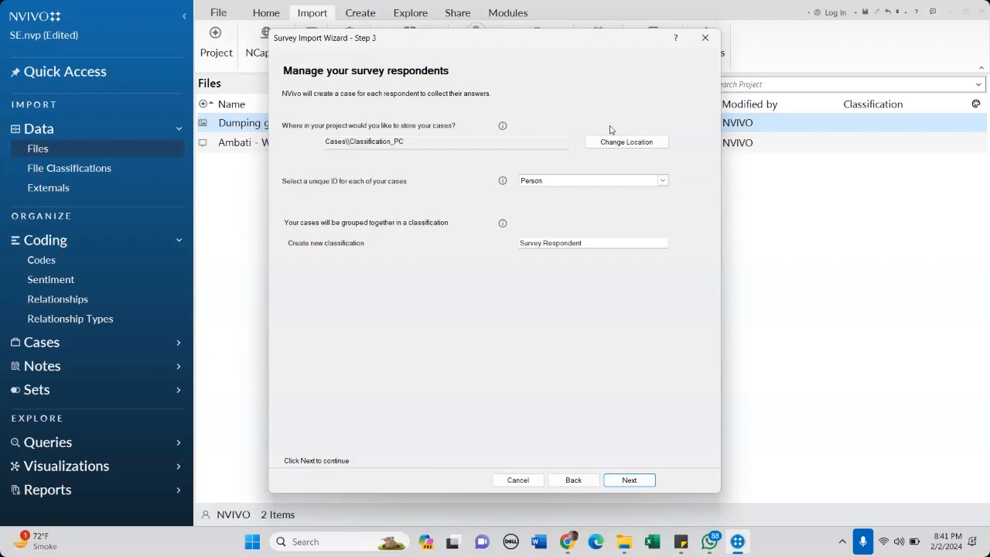
key(Return)
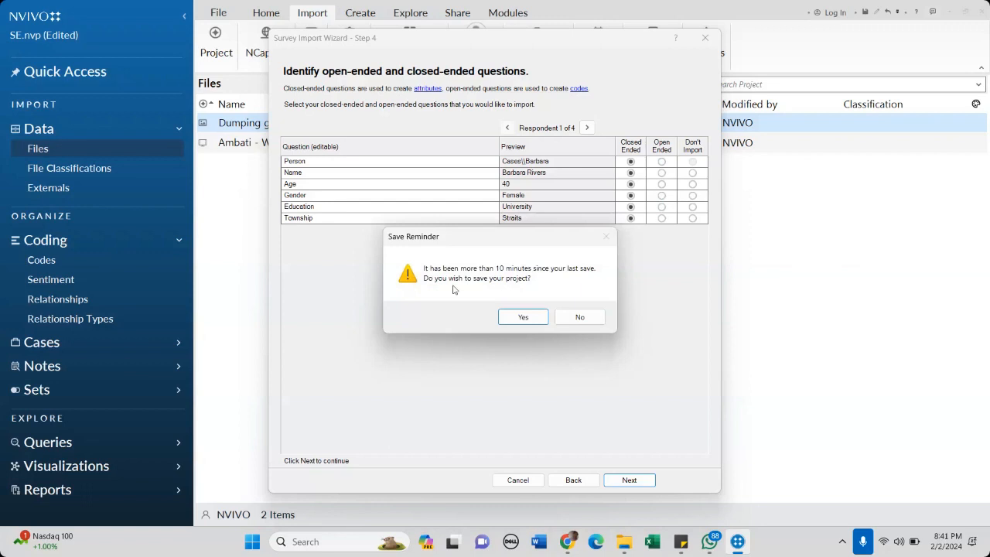
click(523, 318)
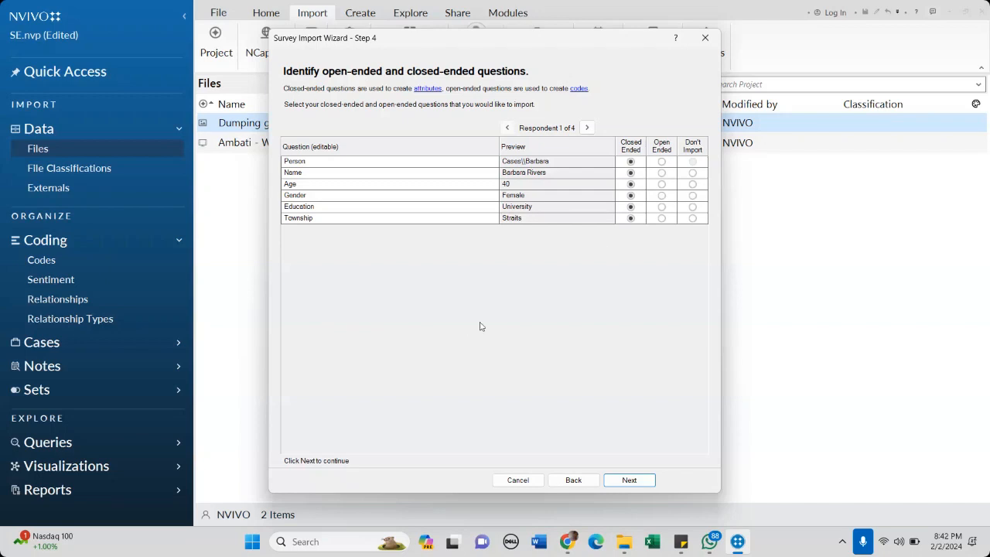
- Keep all survey questions closed-ended, finish the import without autocoding, and close the wizard
click(631, 481)
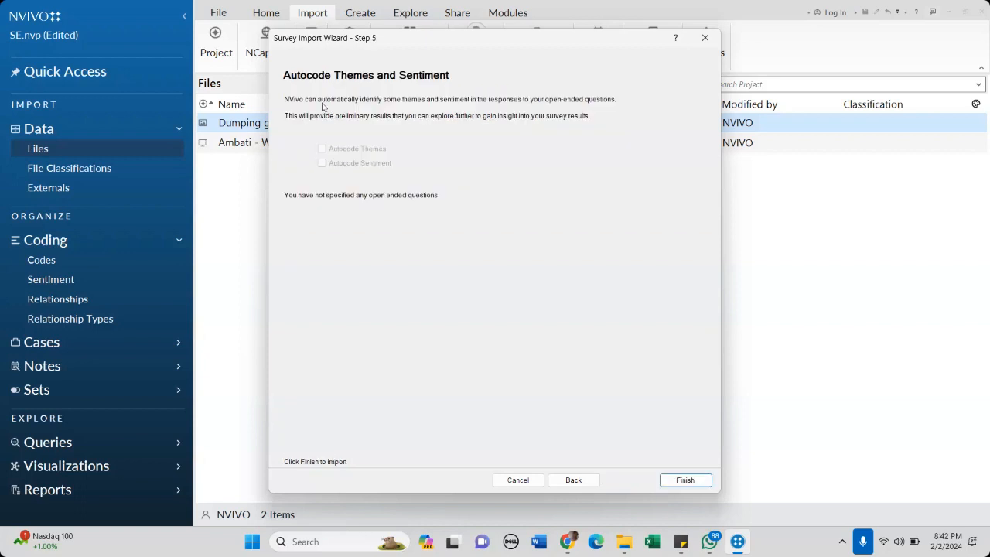
key(Return)
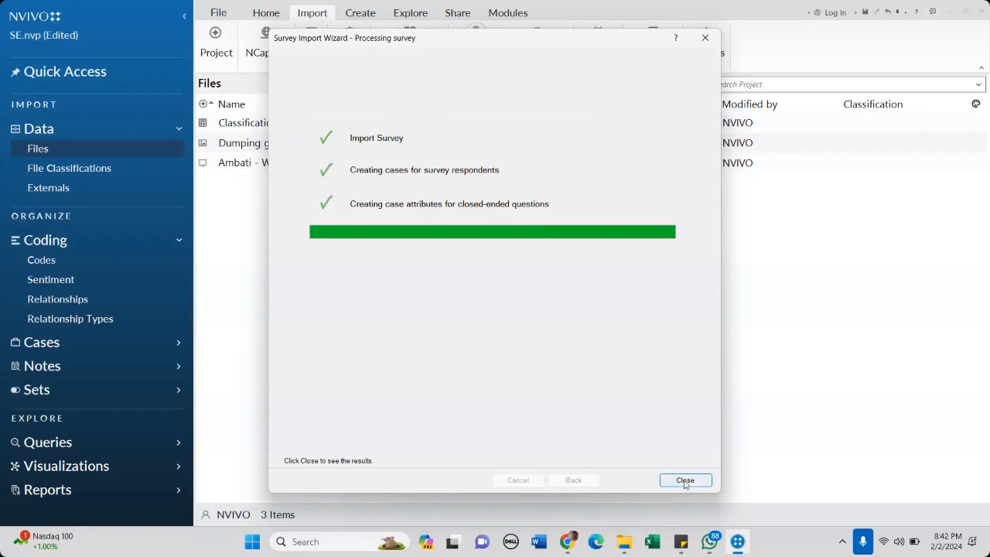
click(685, 481)
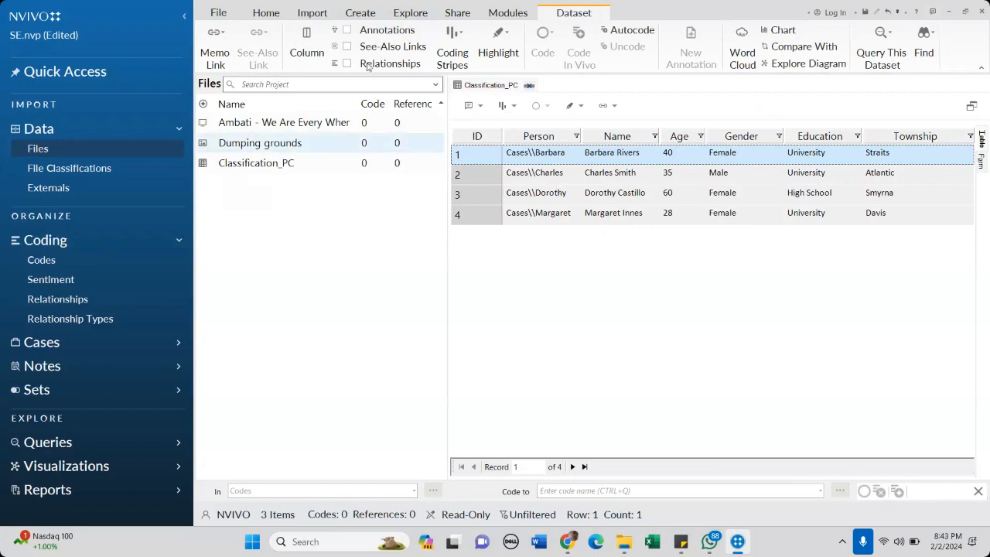
- Close the Classification_PC dataset, restore the NVivo window to a smaller size and move it aside to uncover the desktop
click(312, 13)
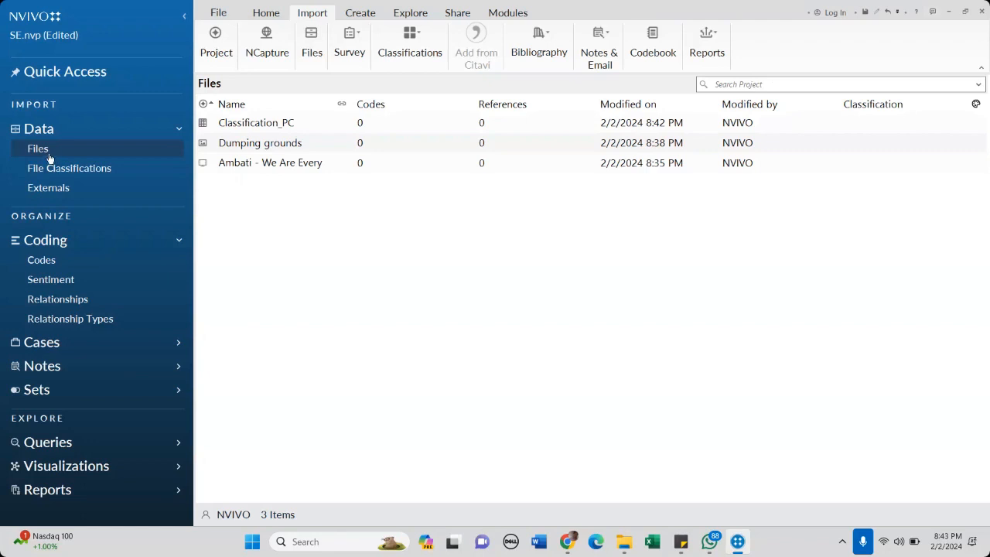
double_click(627, 13)
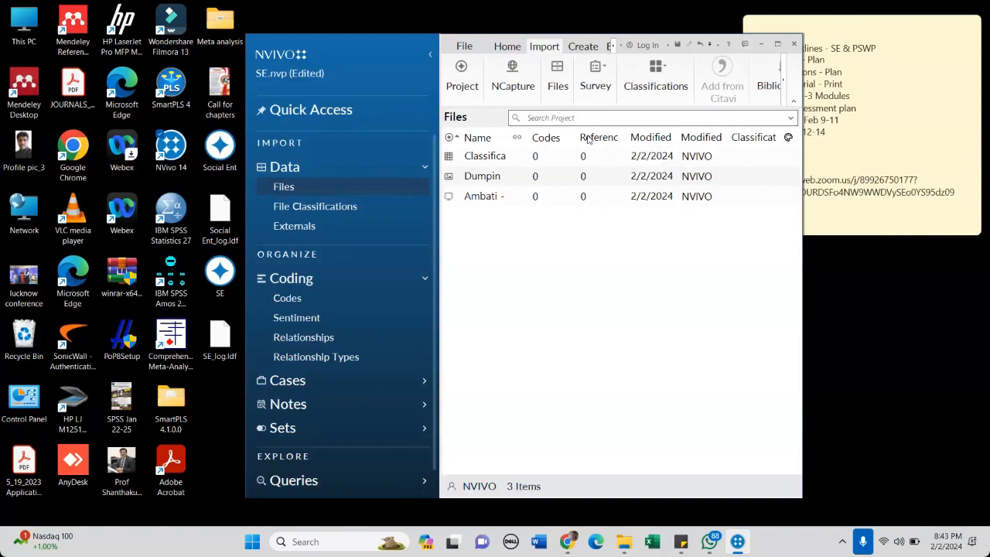
drag(603, 38, 718, 29)
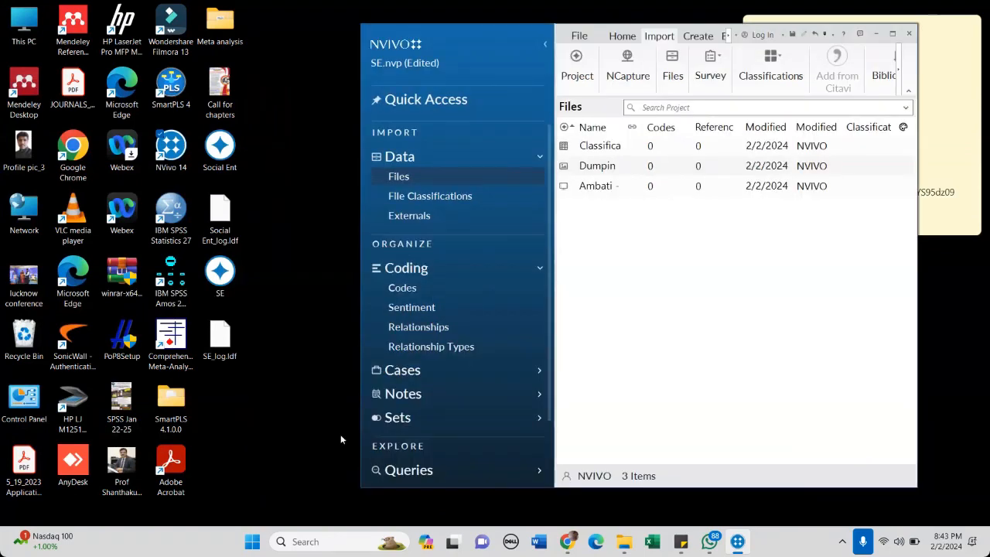
- Open LRC > 11_Qual_NVIVO > LRC_NVIVO_11-15 December 2023 > Day_2 > Session files > 1_Word files in File Explorer and fit its window beside NVivo
key(super+e)
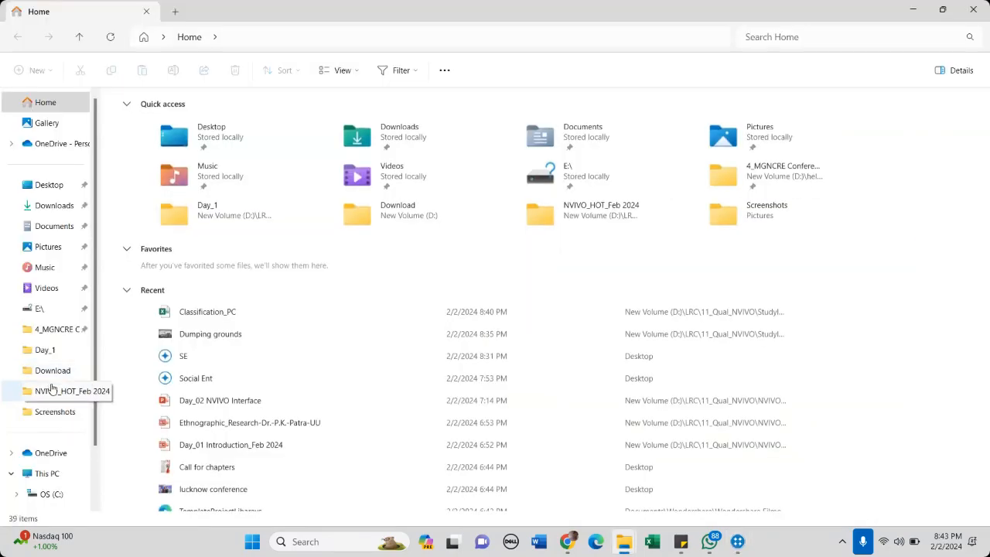
click(51, 391)
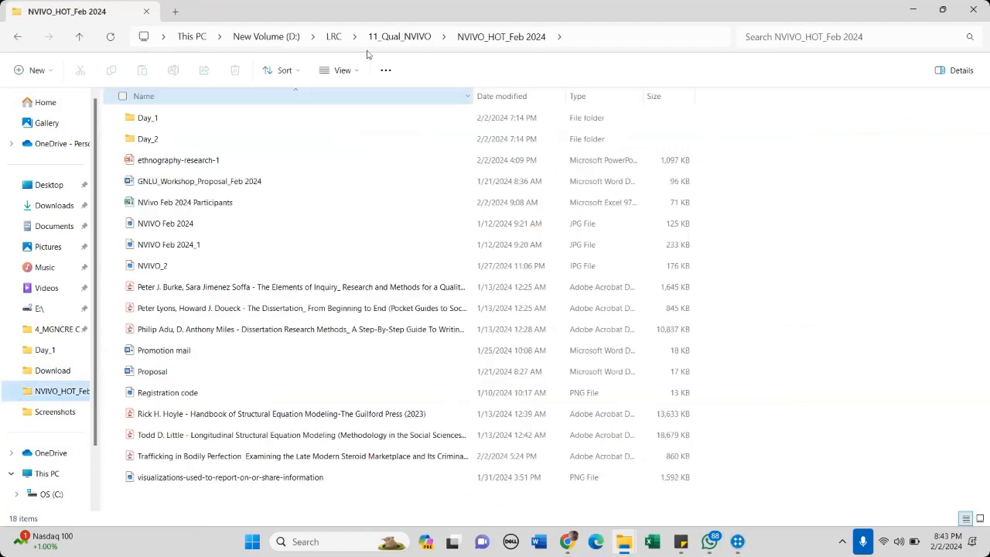
click(418, 37)
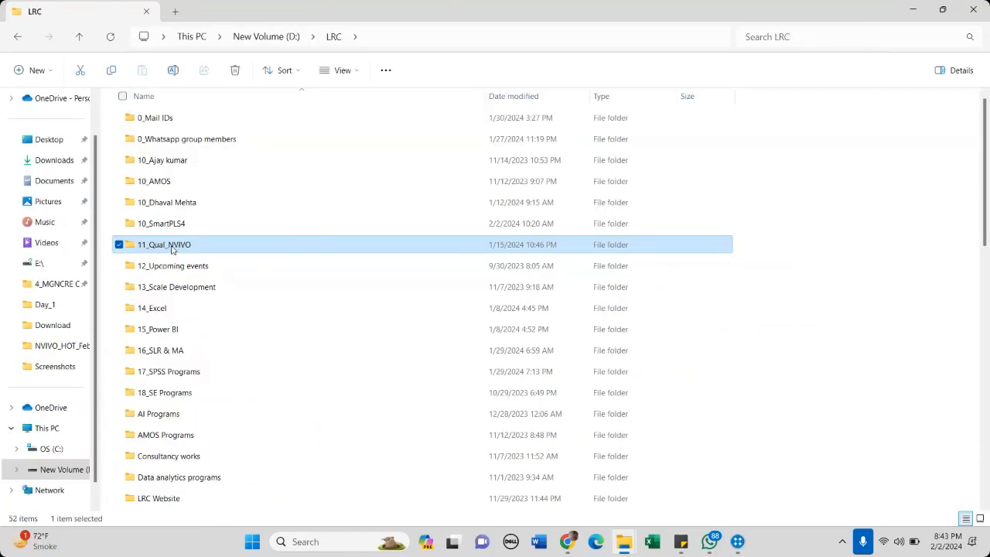
double_click(171, 246)
click(182, 161)
double_click(183, 162)
double_click(166, 140)
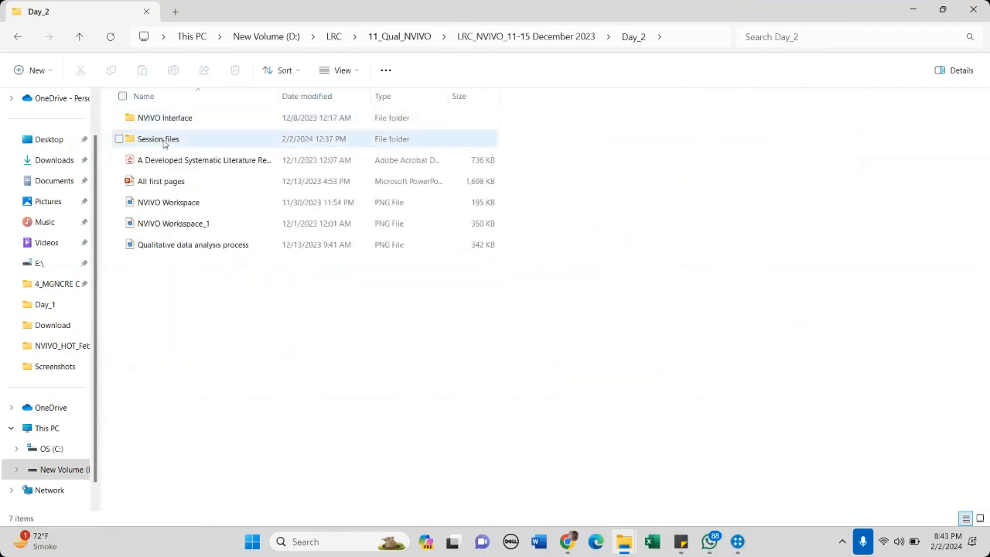
double_click(164, 141)
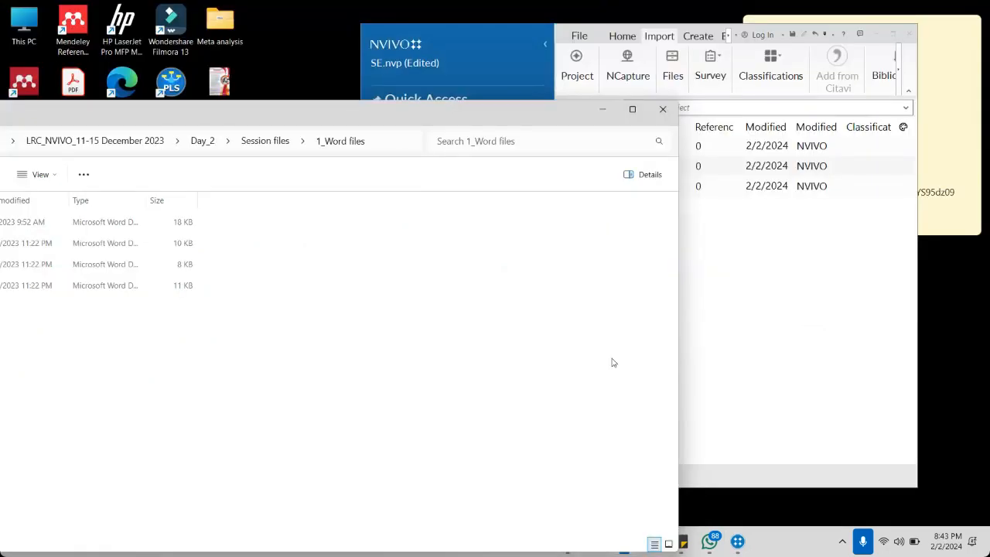
drag(678, 362, 263, 361)
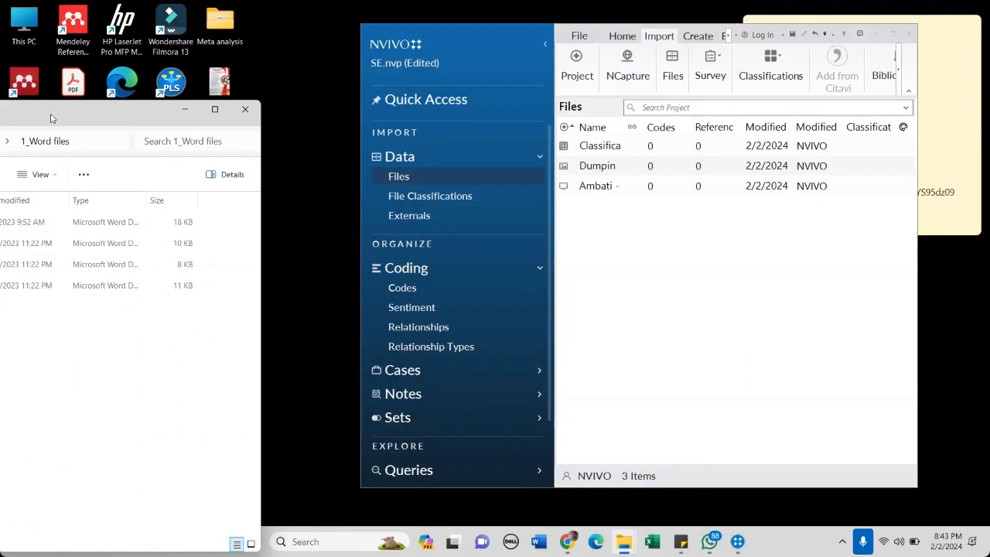
drag(52, 119, 203, 63)
- Import all four interview Word documents from the 1_Word files folder into the SE project's Files, and maximize the NVivo window
click(51, 169)
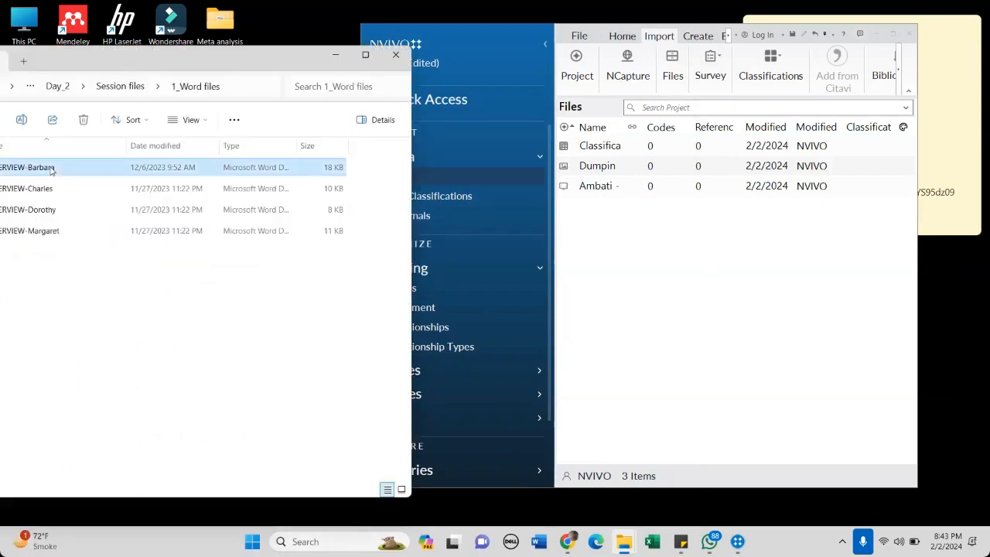
key(shift+Down)
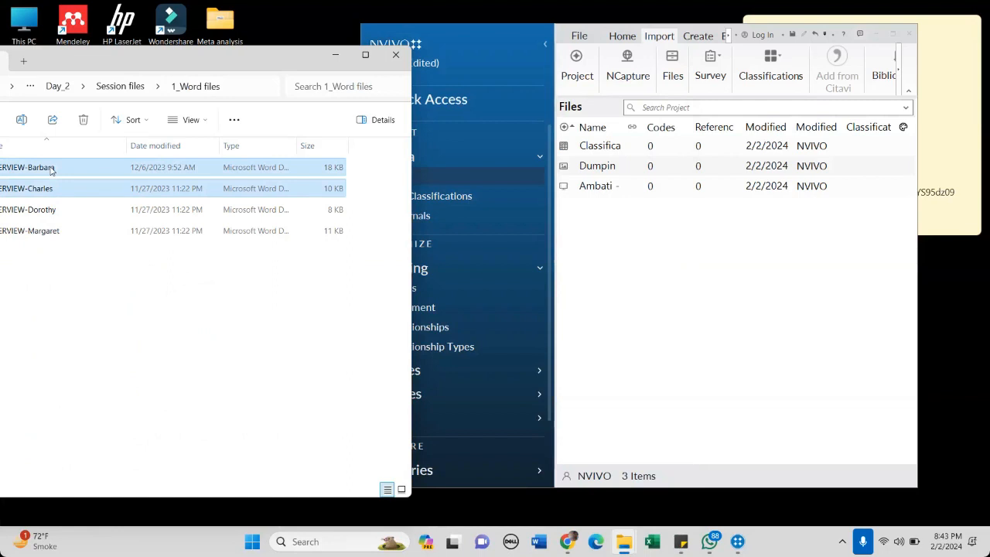
key(shift+Down)
key(shift+Down)
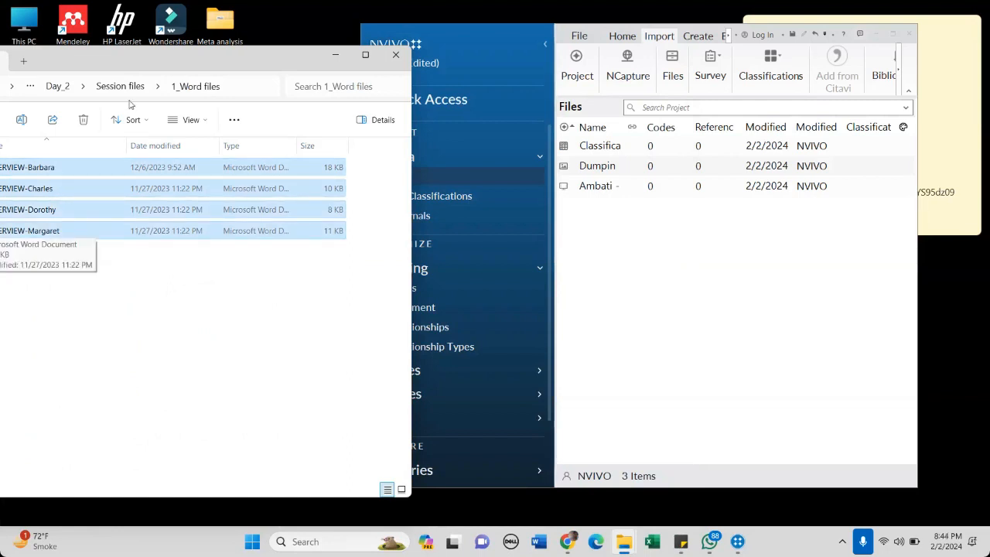
drag(130, 105, 224, 104)
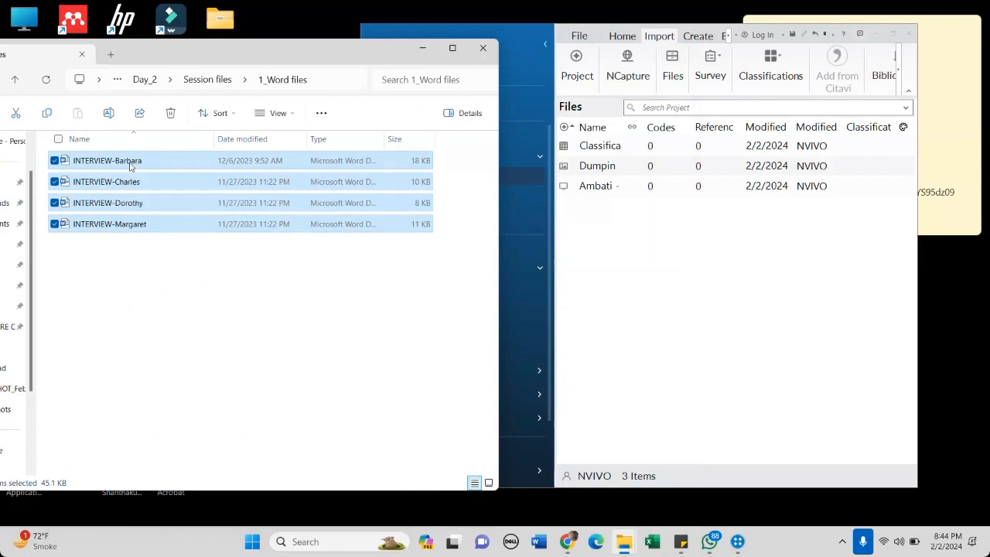
drag(130, 166, 724, 285)
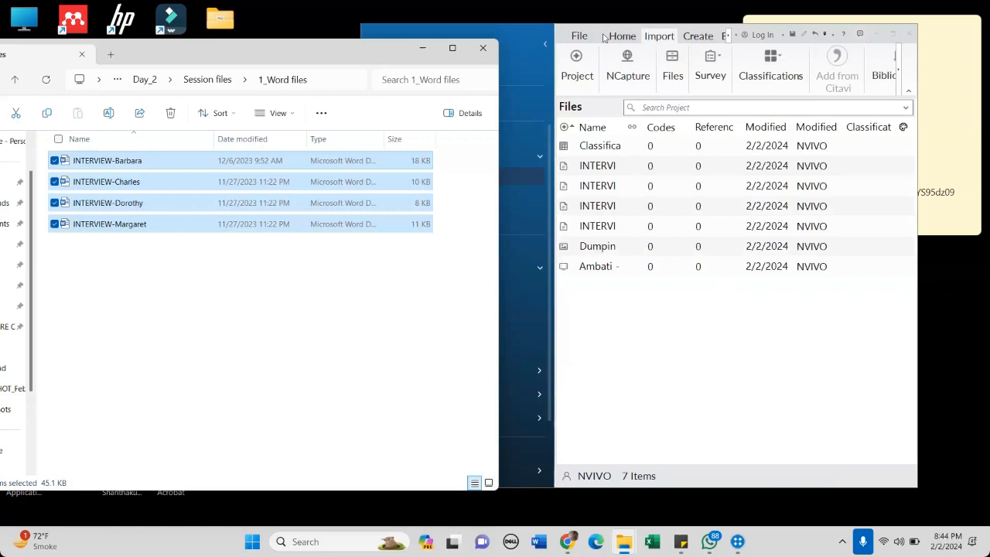
click(520, 35)
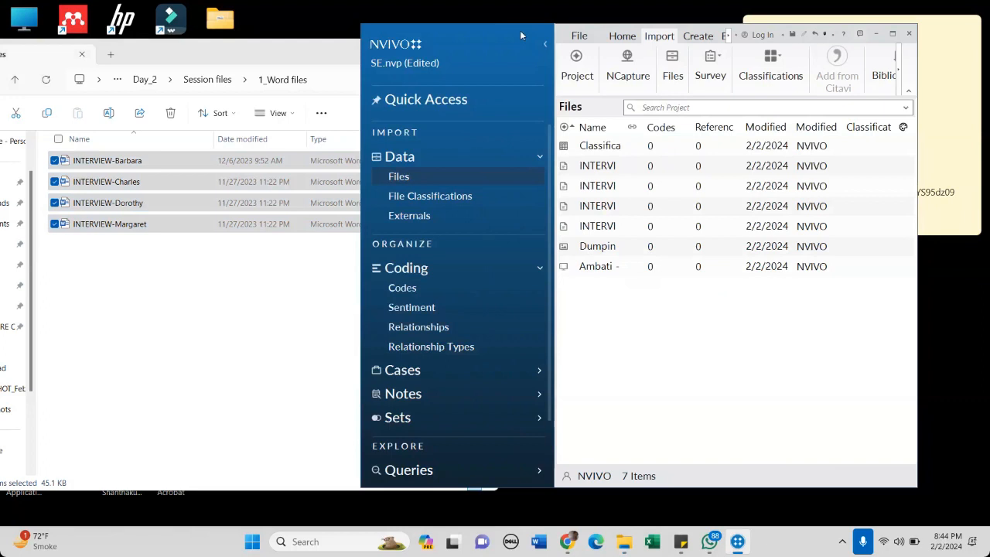
double_click(520, 30)
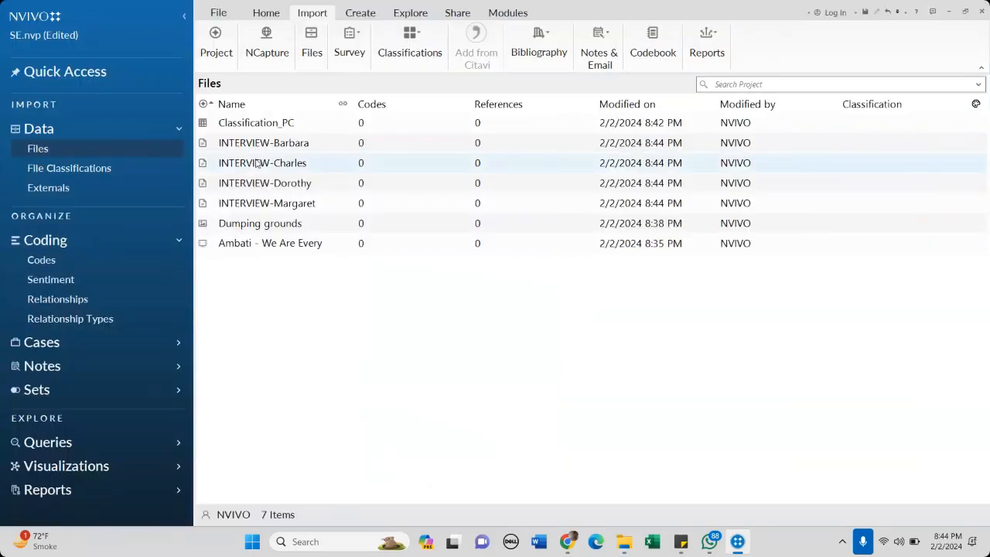
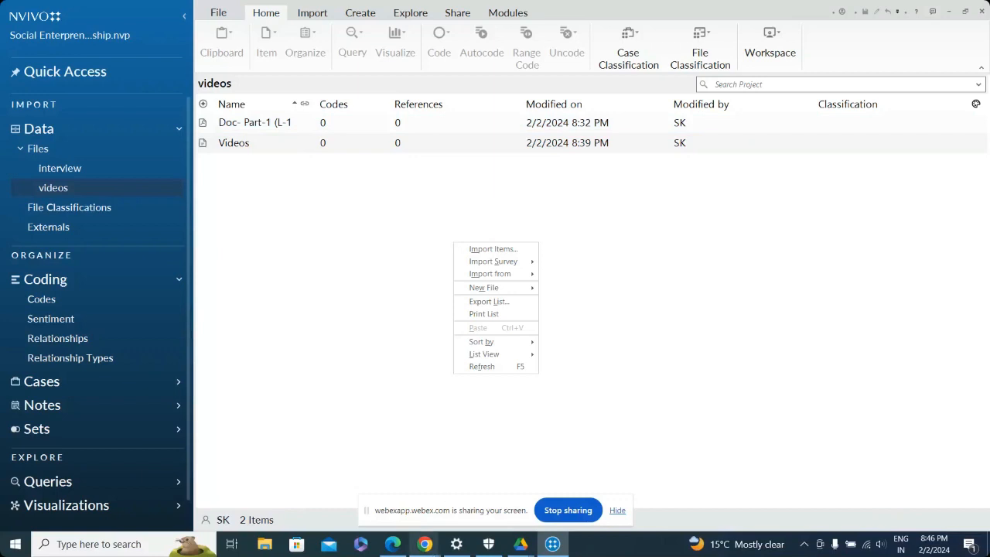
click(424, 544)
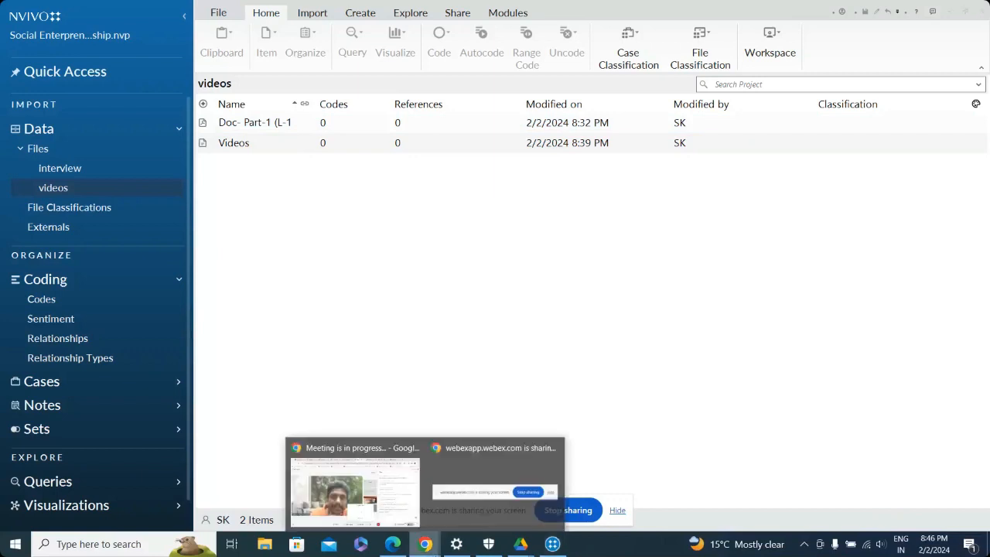
click(385, 492)
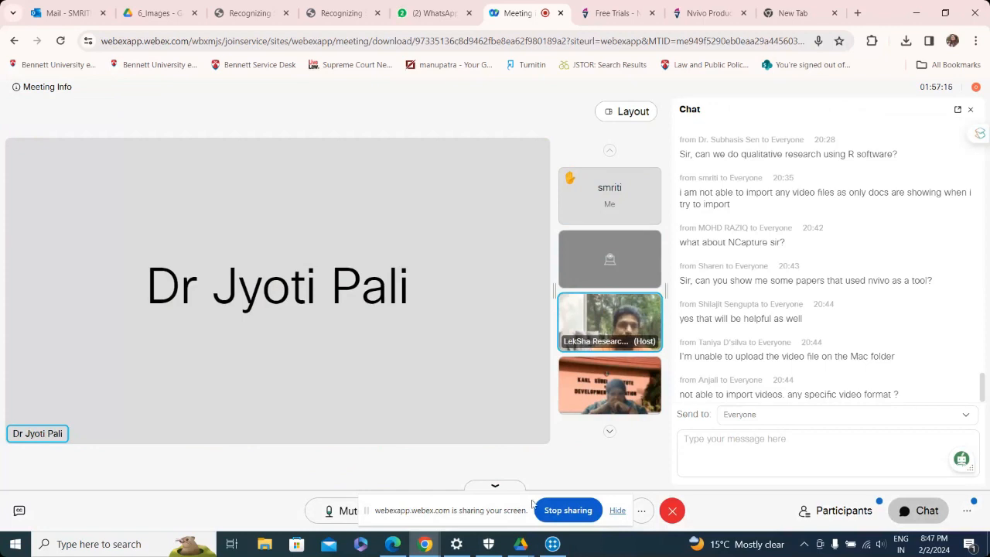
click(552, 544)
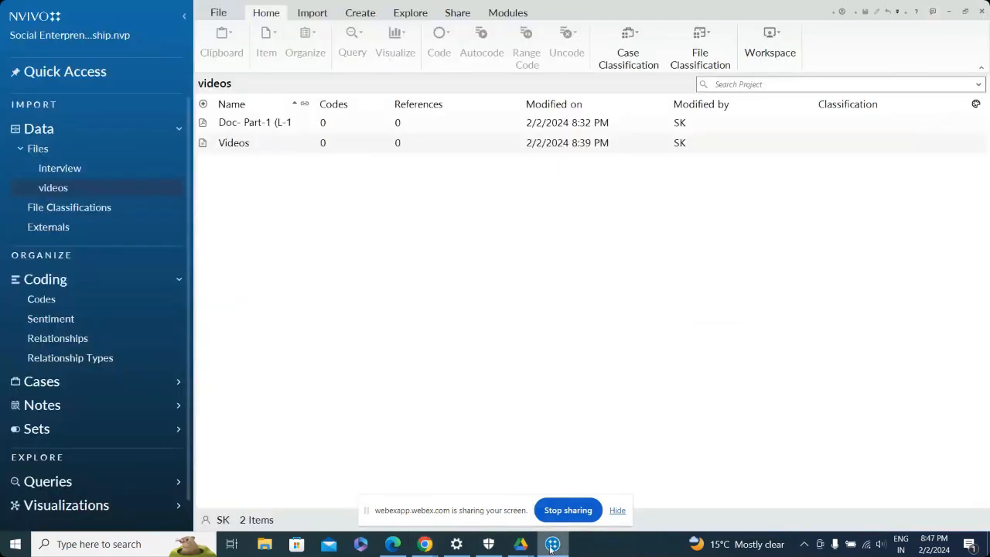
- Browse the Desktop for files that can be imported into the videos folder, and close the import dialogs without importing
right_click(520, 338)
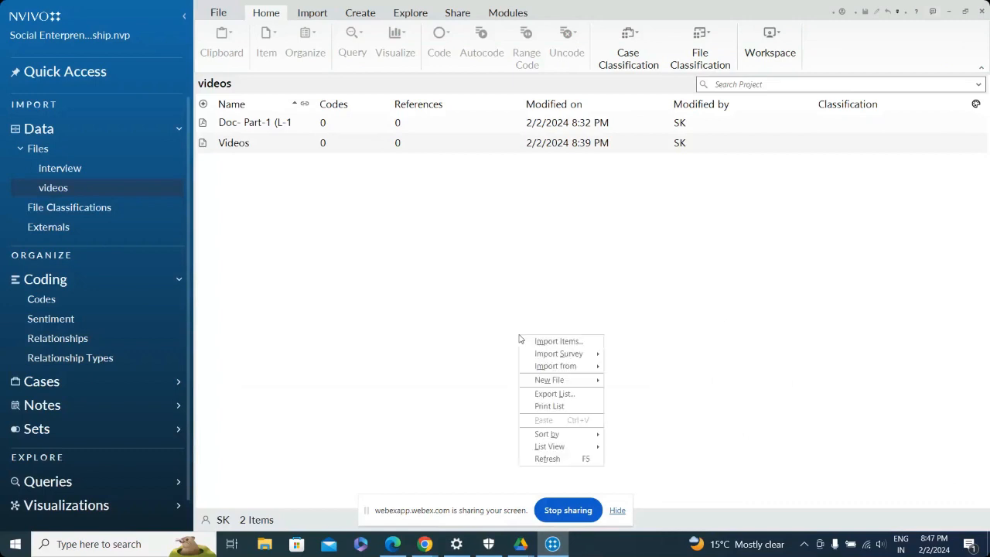
click(547, 346)
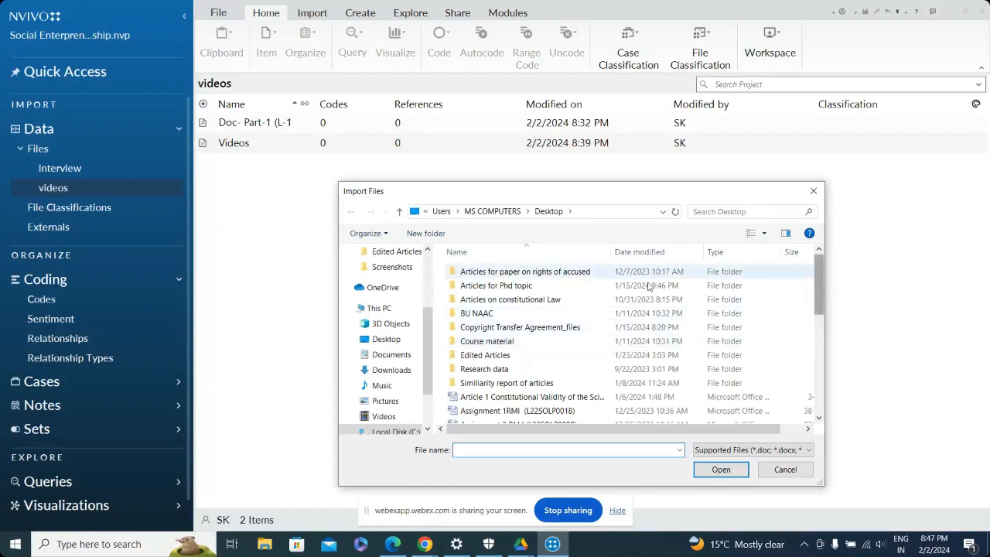
click(390, 342)
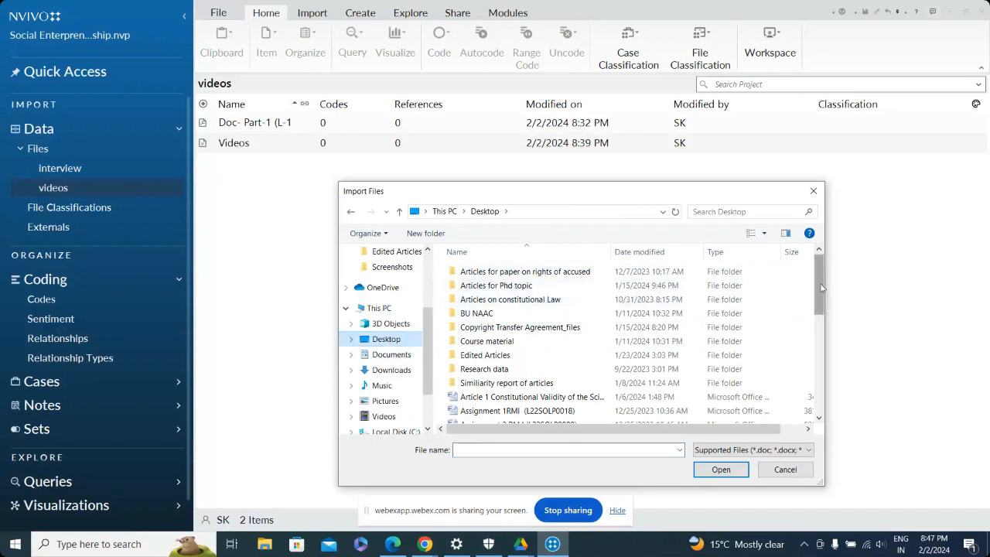
drag(821, 288, 827, 342)
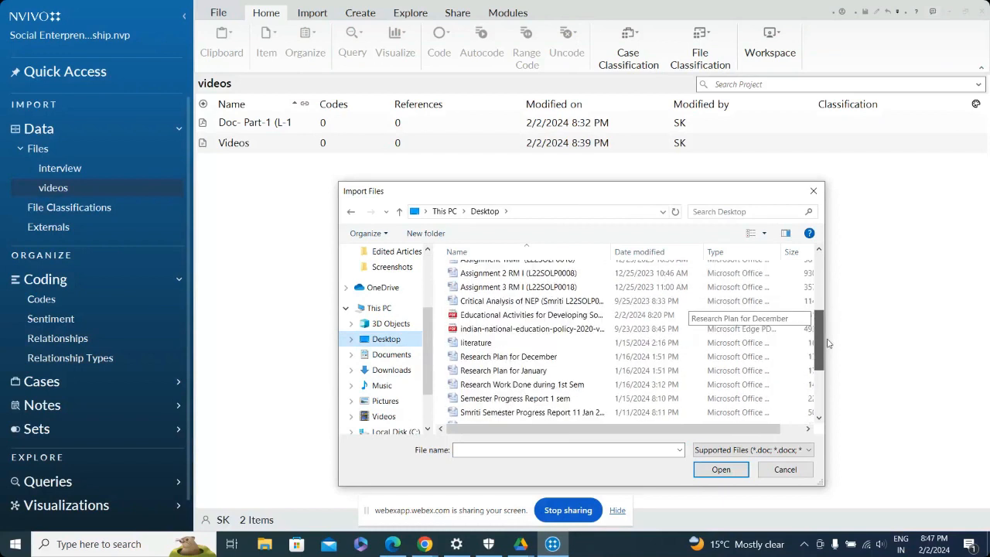
click(813, 190)
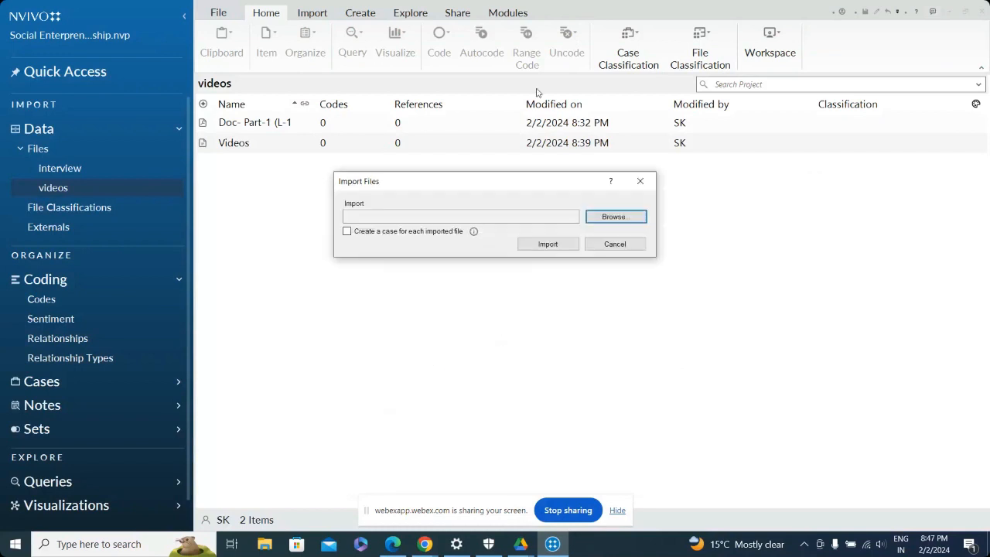
click(641, 181)
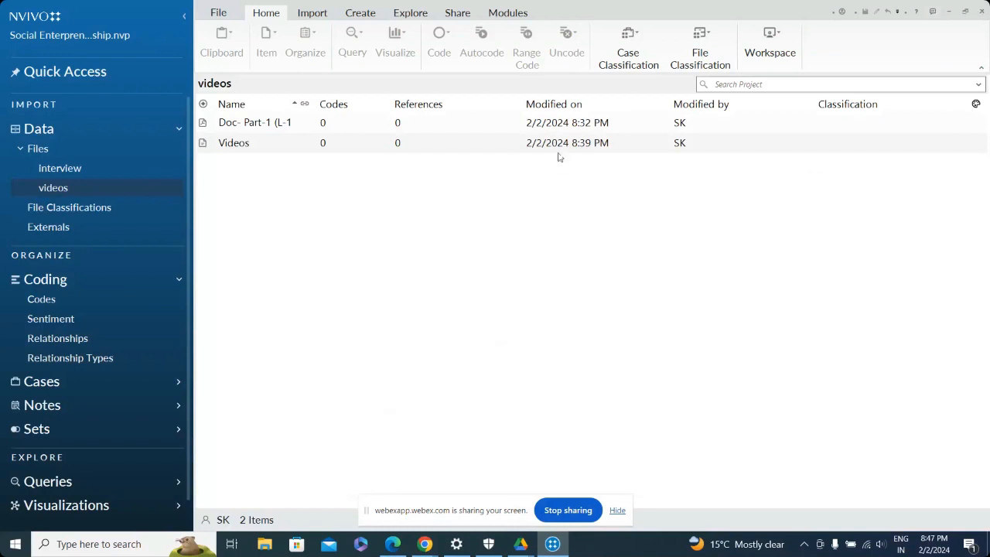
- Look on the Desktop for an Excel survey file to import into the project, and cancel the survey import
right_click(449, 250)
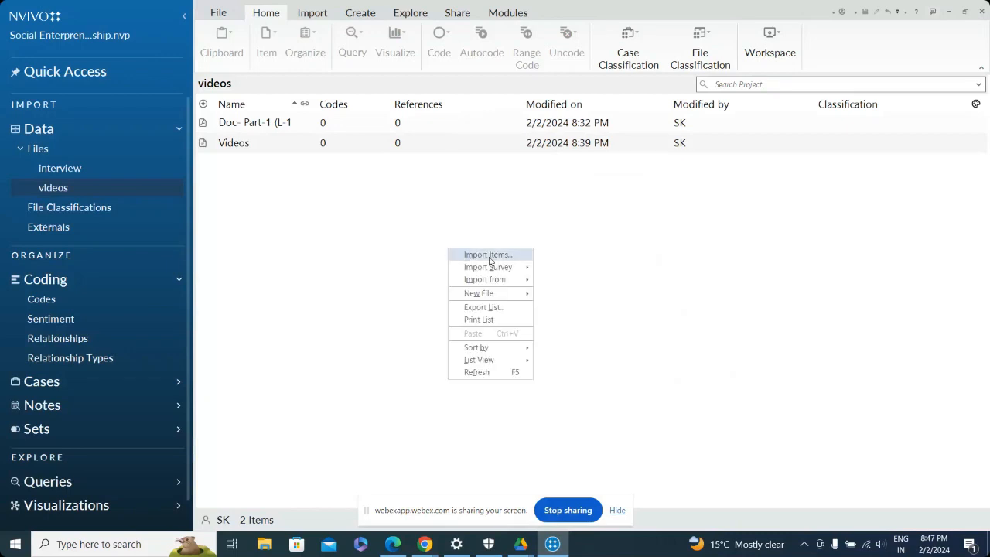
mouse_move(492, 271)
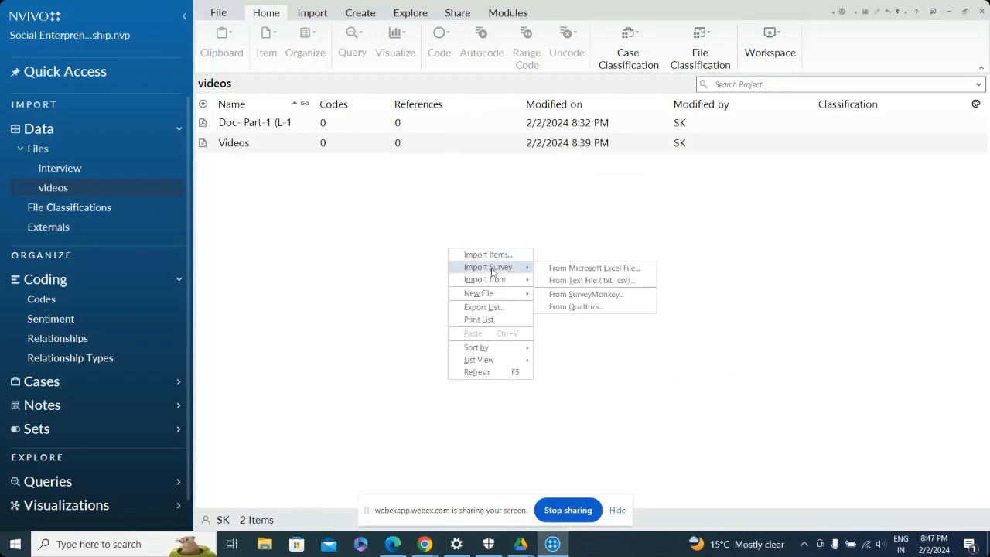
click(582, 269)
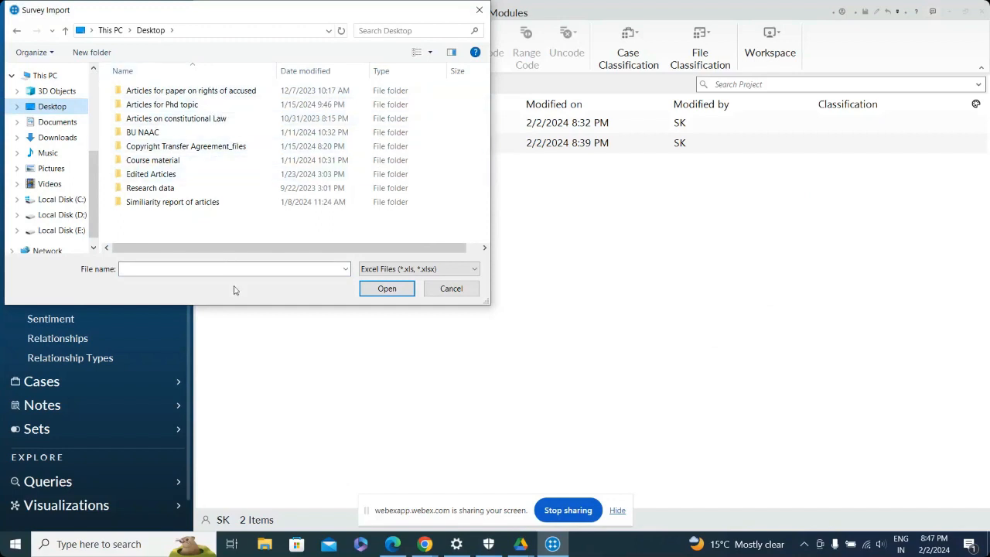
click(481, 9)
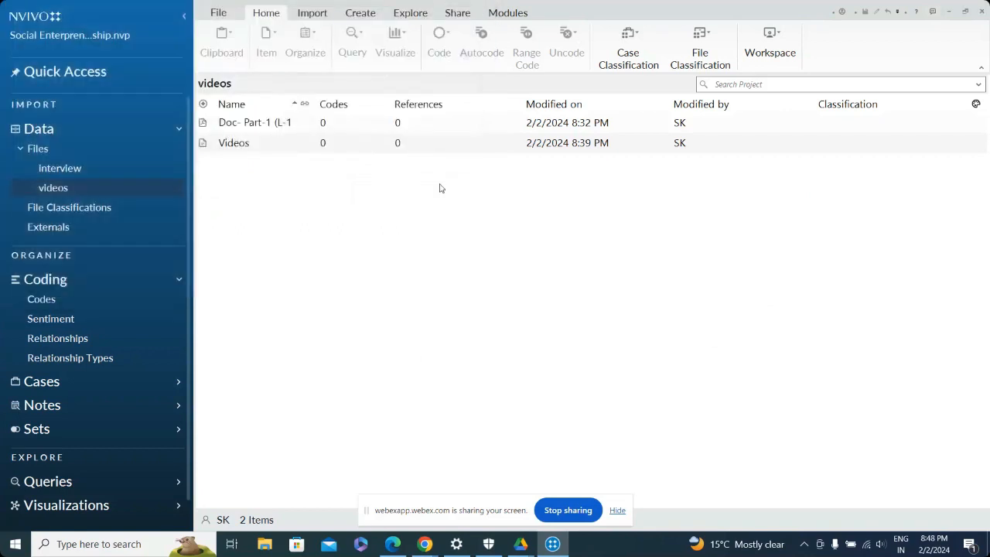
- Minimize the open windows, move the Data file to an empty area of the desktop, and view its contents in Excel
click(953, 8)
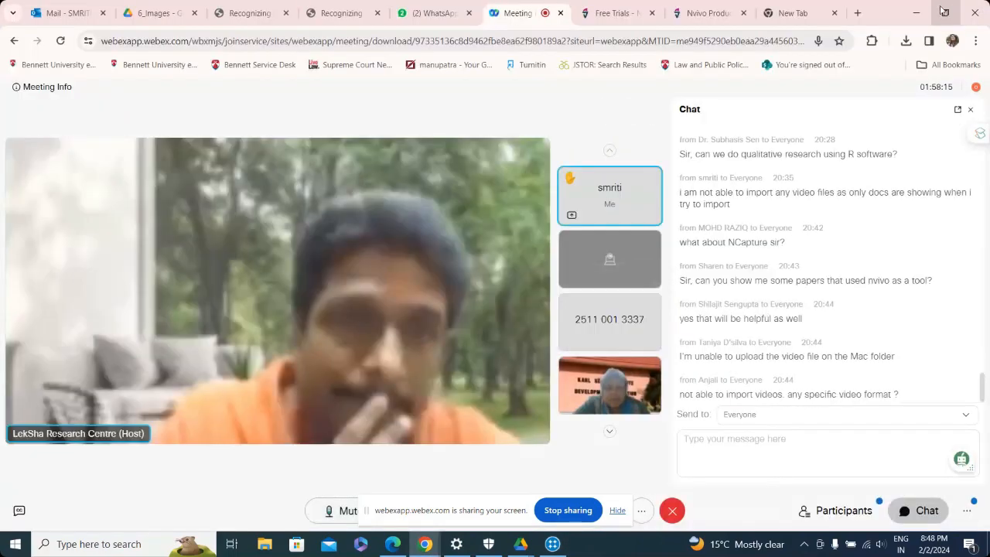
click(915, 10)
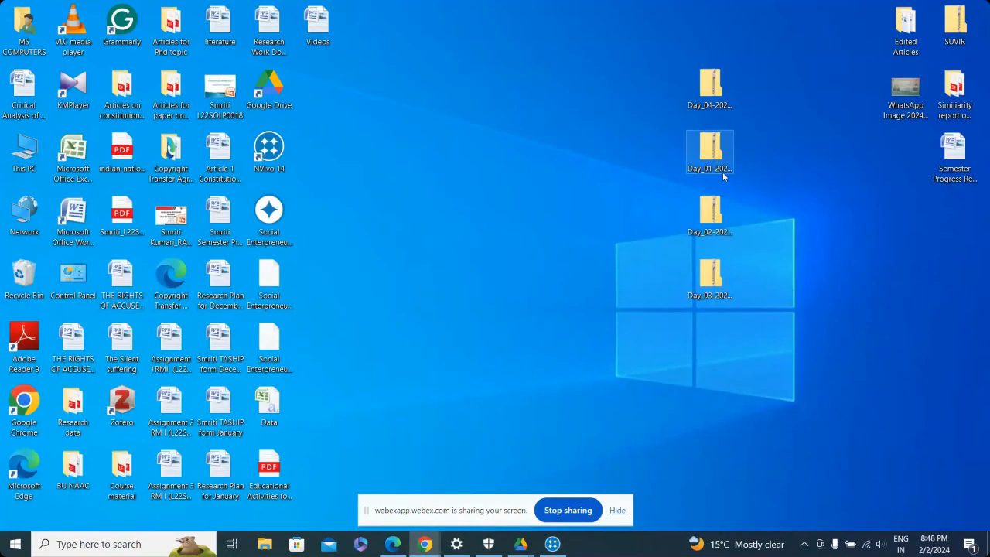
drag(273, 414, 513, 156)
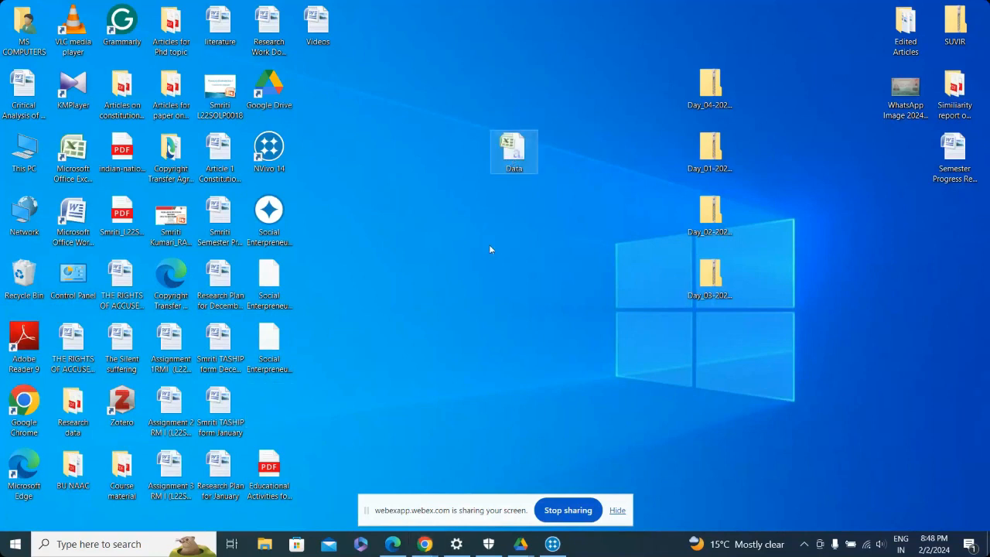
double_click(523, 165)
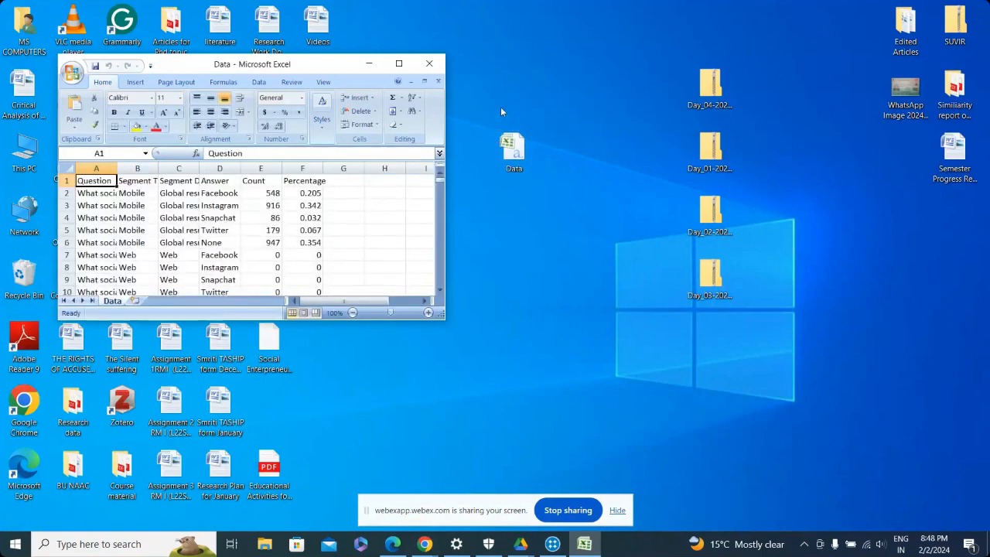
click(431, 65)
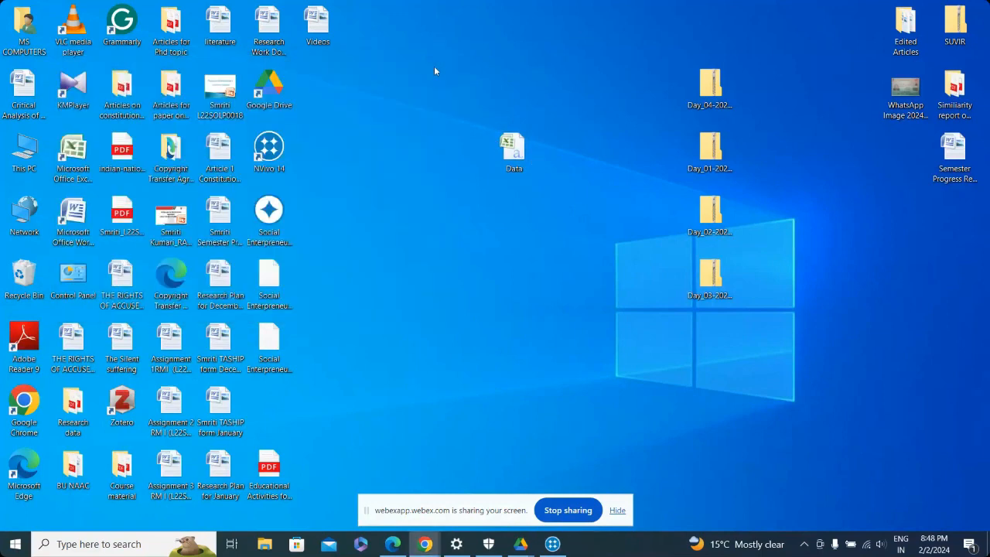
double_click(86, 155)
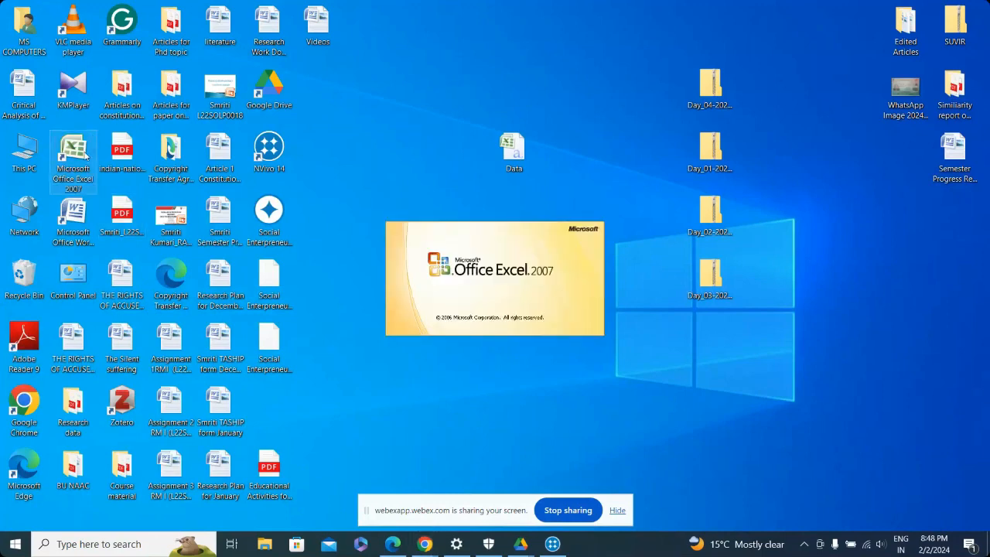
click(430, 64)
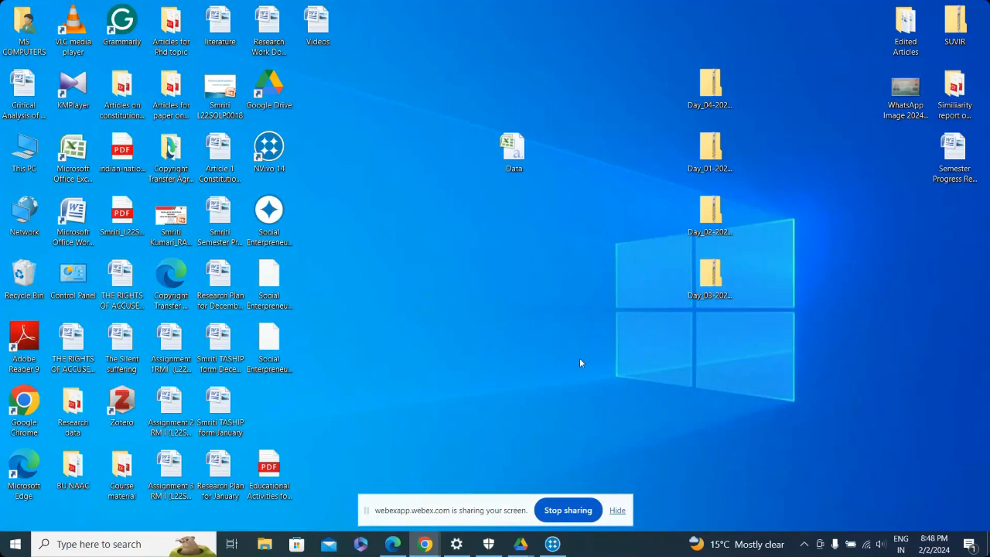
mouse_move(427, 546)
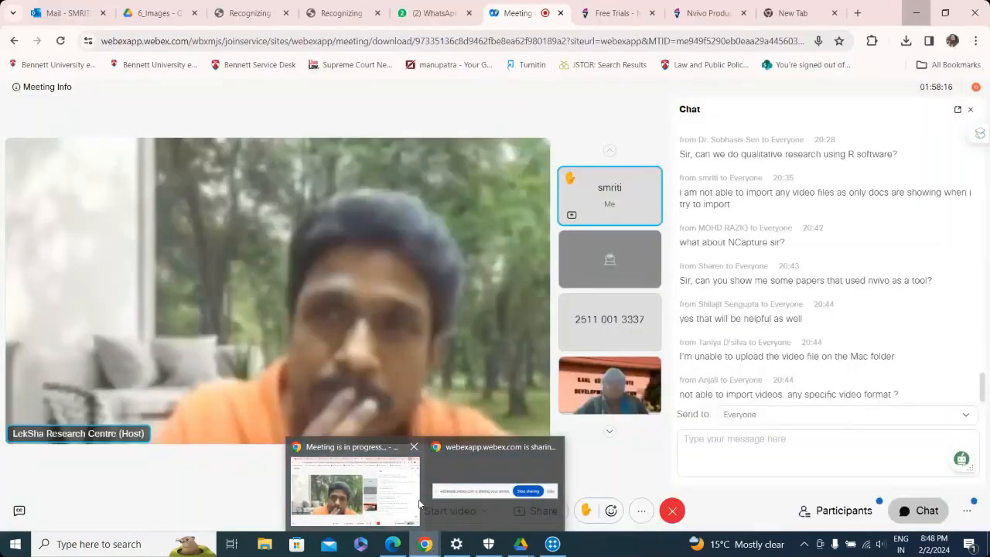
click(417, 499)
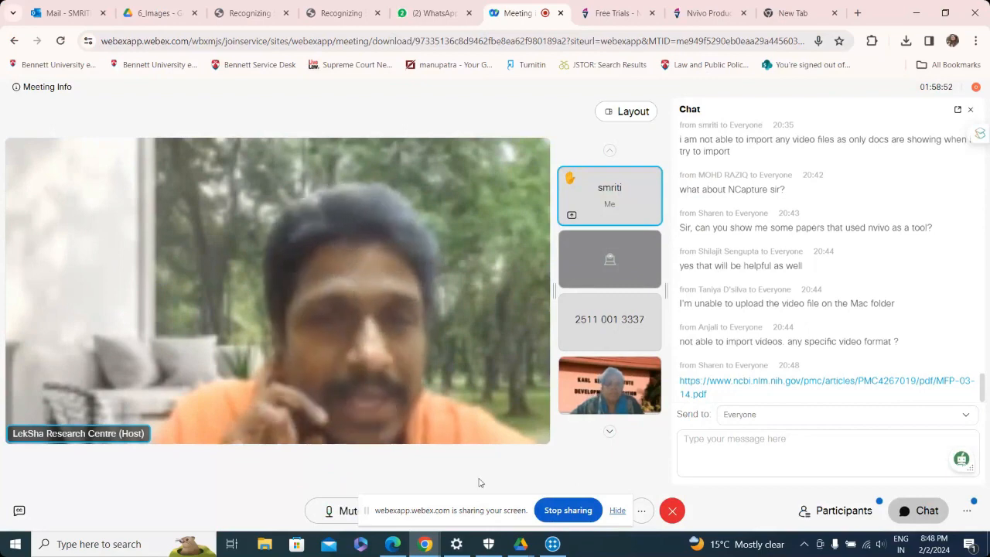
click(917, 12)
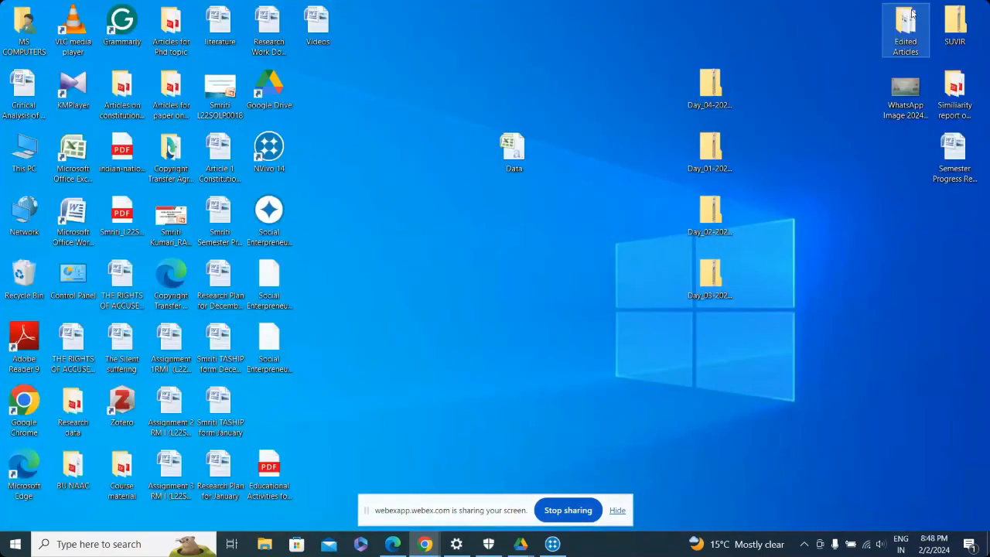
- Open the desktop Data file in Excel, return to NVivo and start a survey import from a text file (.txt, .csv)
double_click(519, 153)
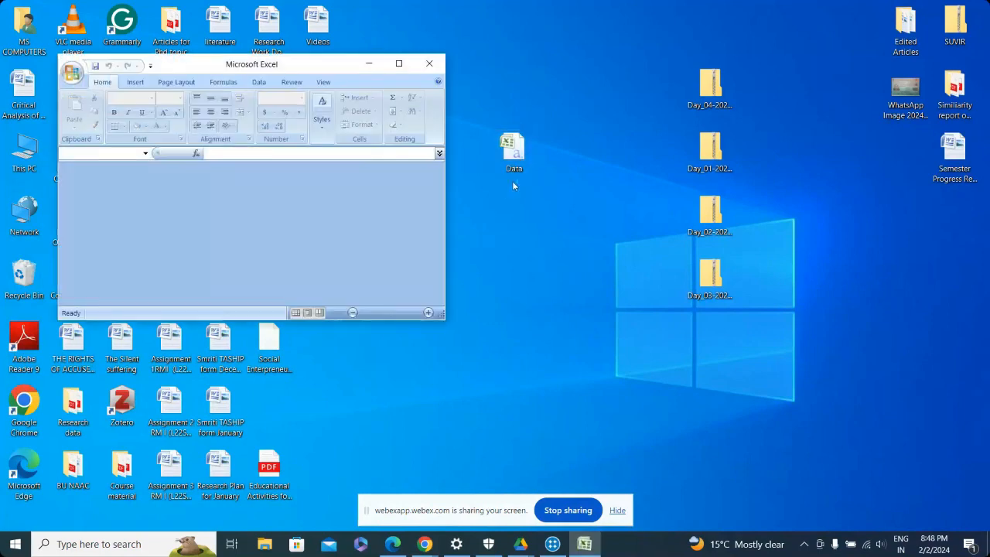
click(553, 544)
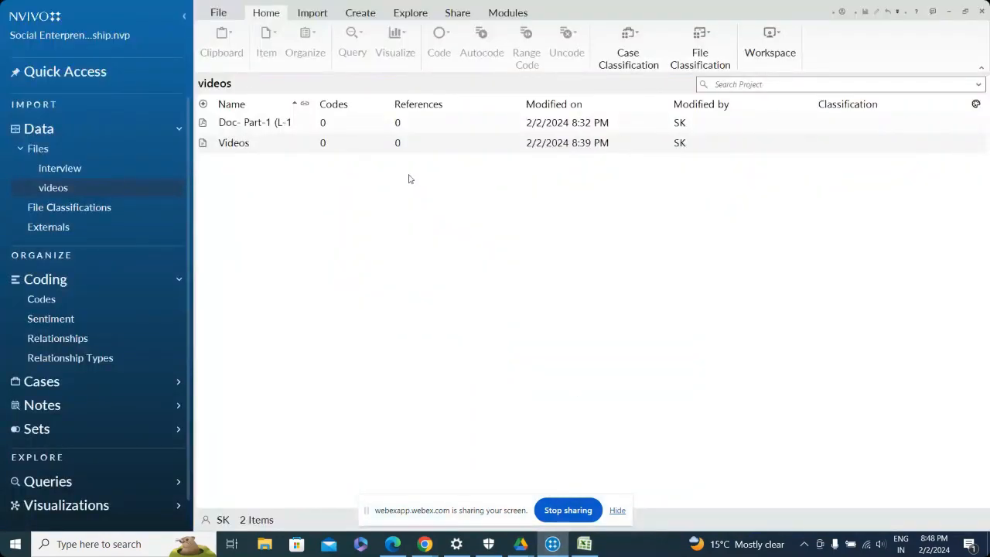
click(316, 14)
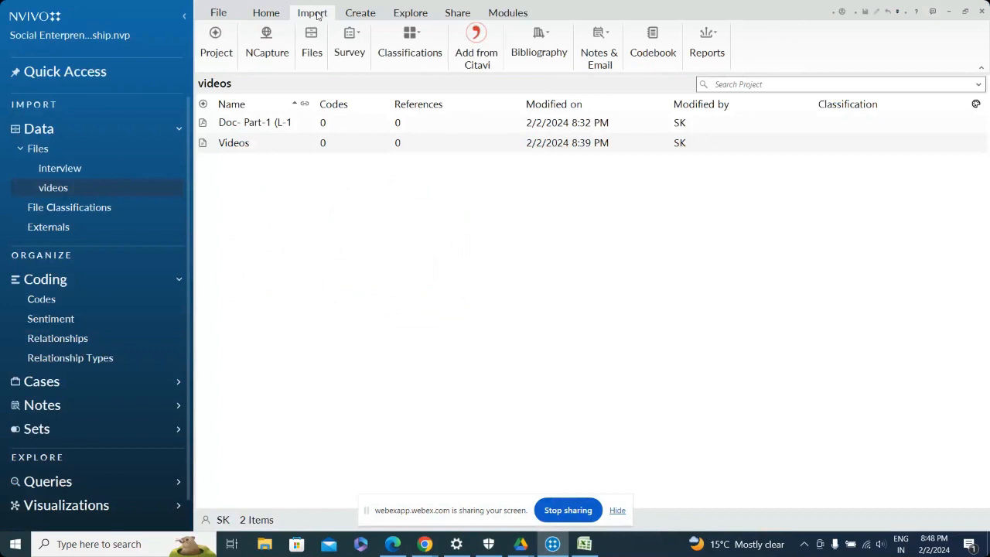
click(357, 39)
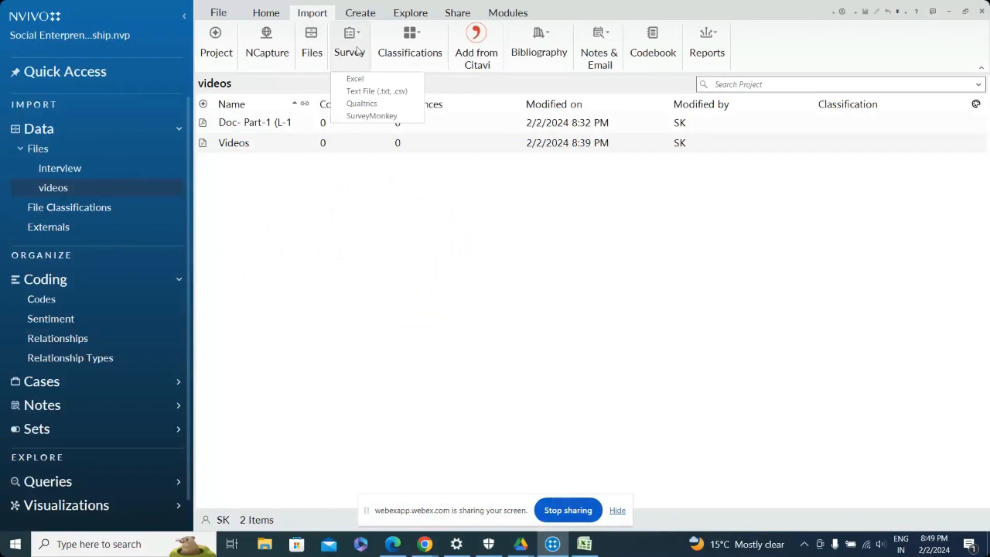
click(358, 45)
click(358, 50)
click(357, 91)
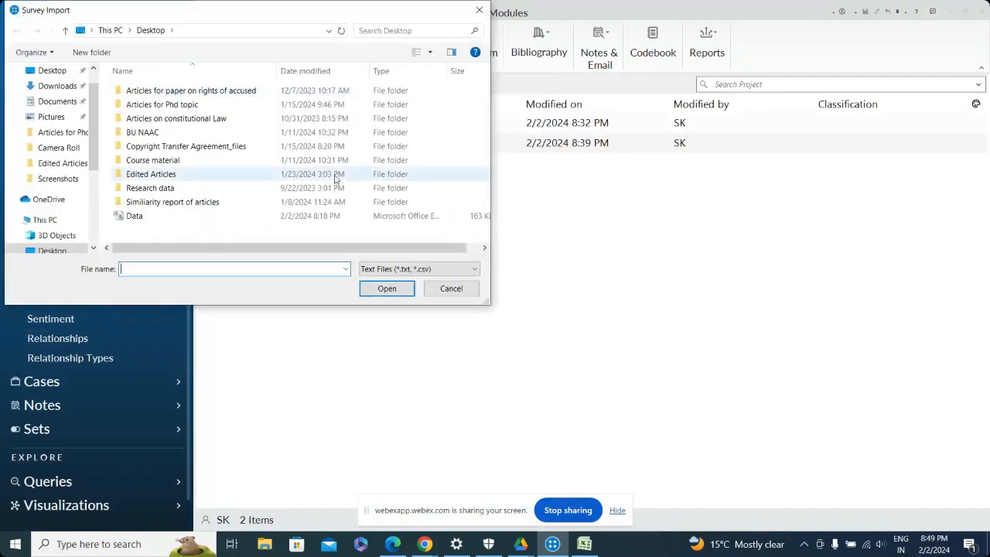
- Try to load the Data file from the Desktop into the Survey Import Wizard, and close the wizard
click(331, 217)
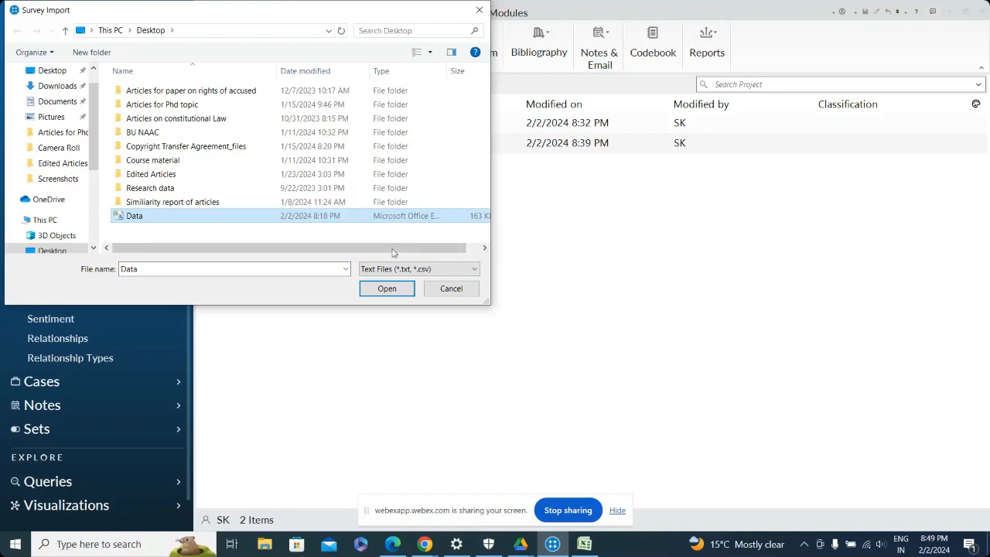
click(392, 289)
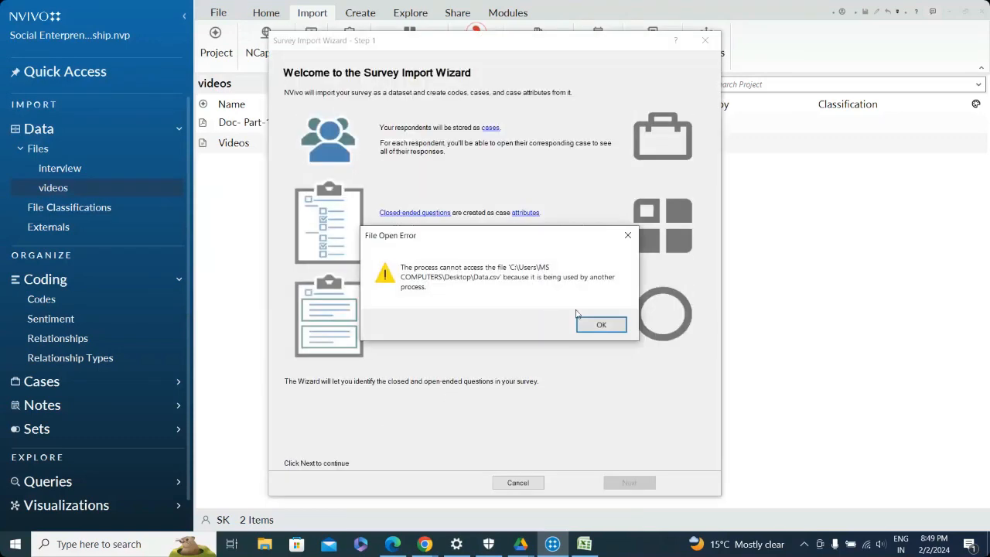
click(601, 326)
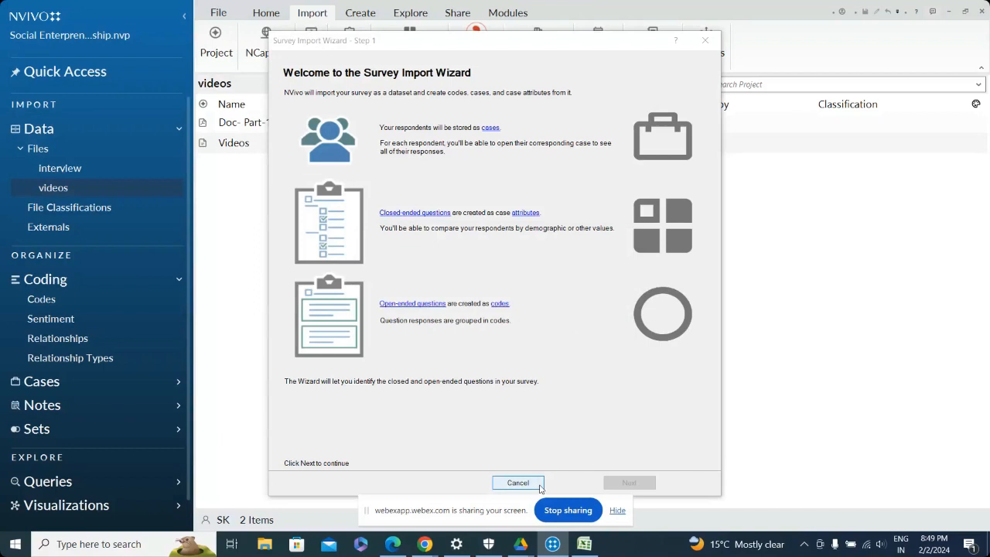
click(619, 484)
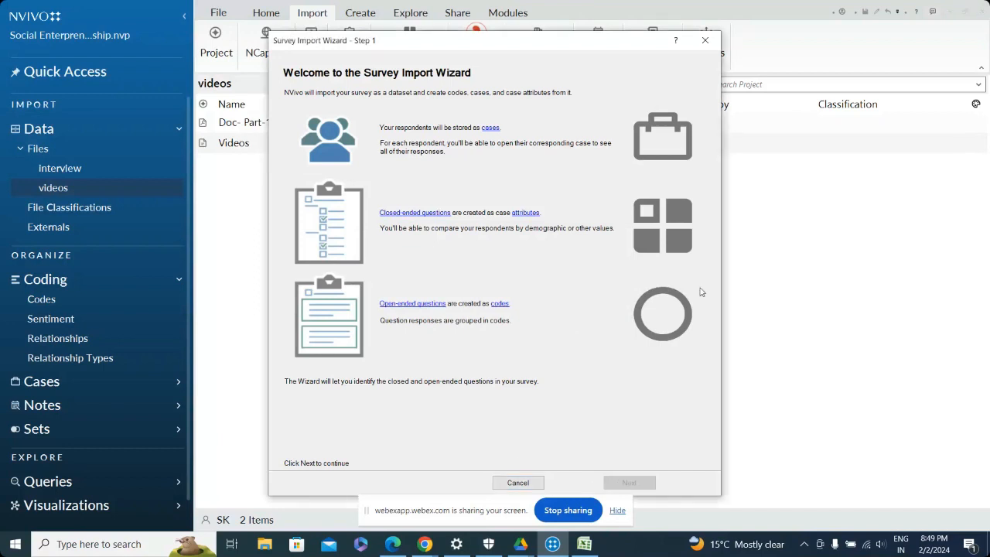
click(704, 43)
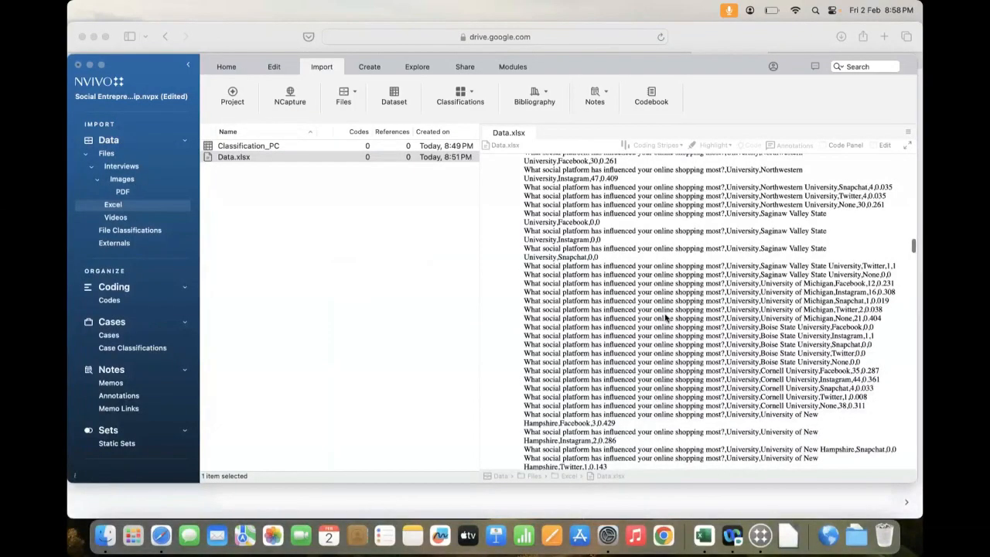
- Review the imported Data.xlsx document back to its first rows and delete it from the Excel folder
scroll(666, 317, up, 15)
scroll(666, 317, up, 15)
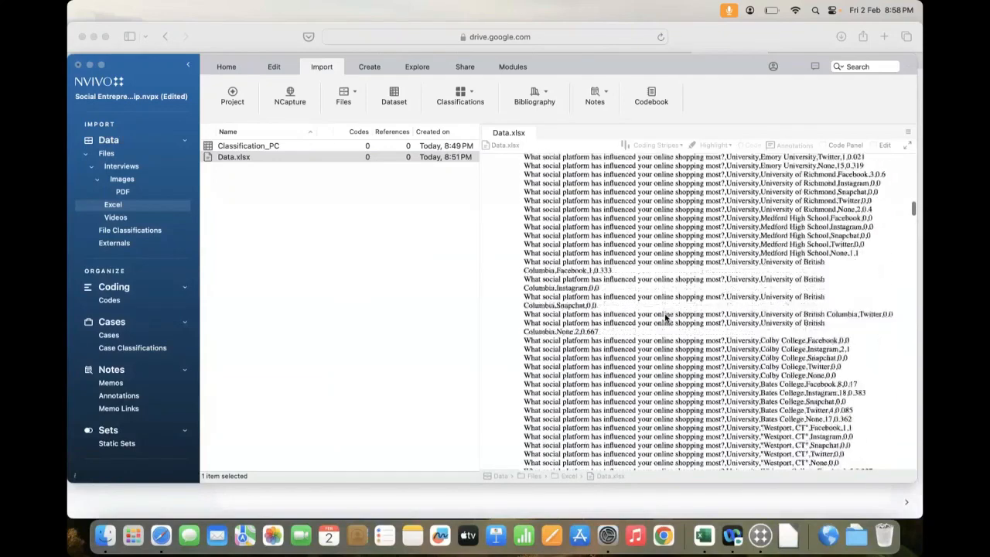
scroll(666, 317, up, 15)
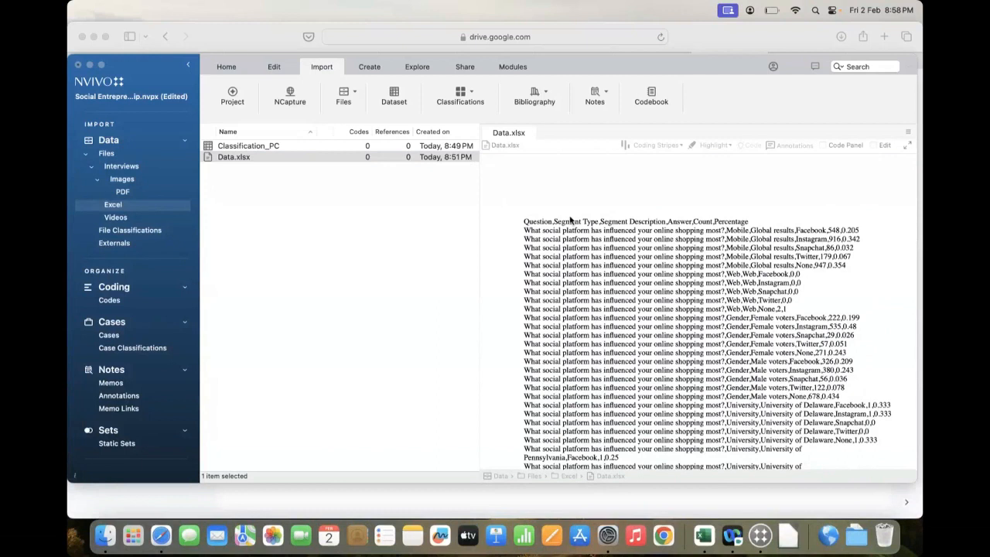
scroll(570, 220, down, 1)
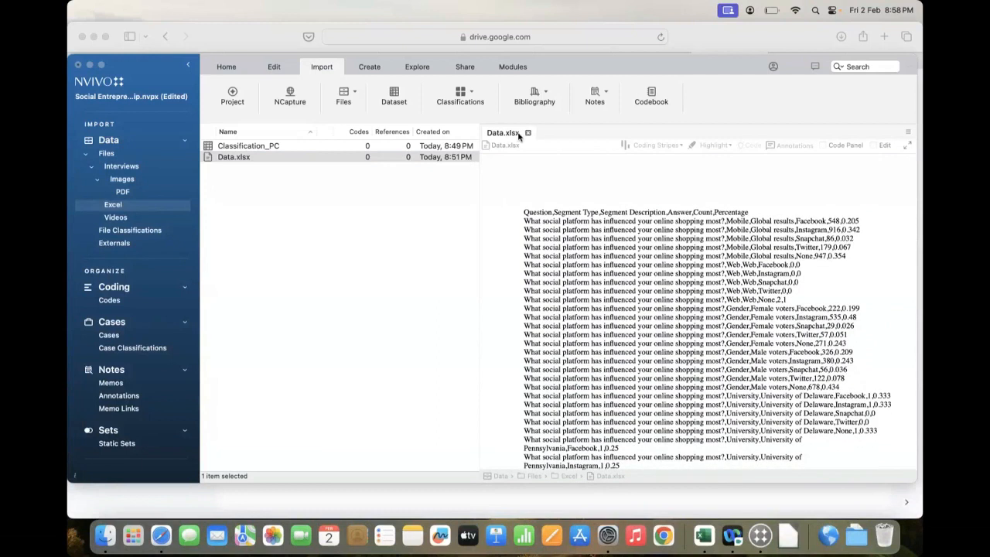
click(459, 157)
key(Delete)
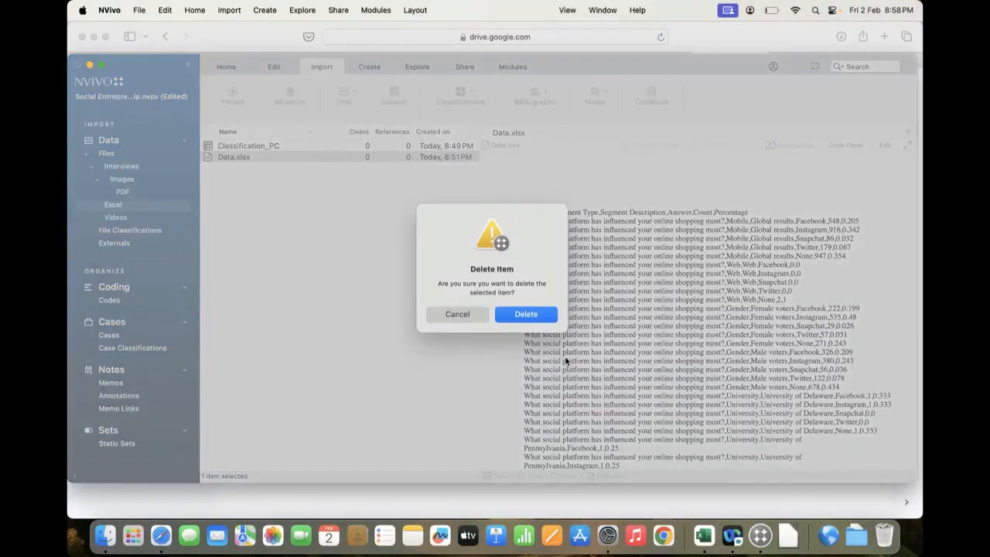
click(533, 314)
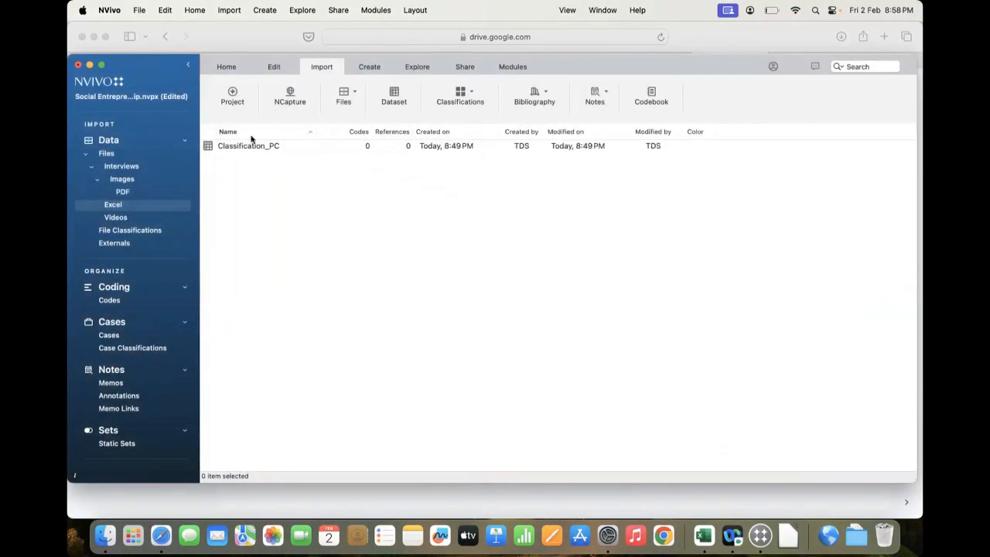
- Check the file types available for import, and view the Classification_PC dataset in the Excel folder
click(350, 105)
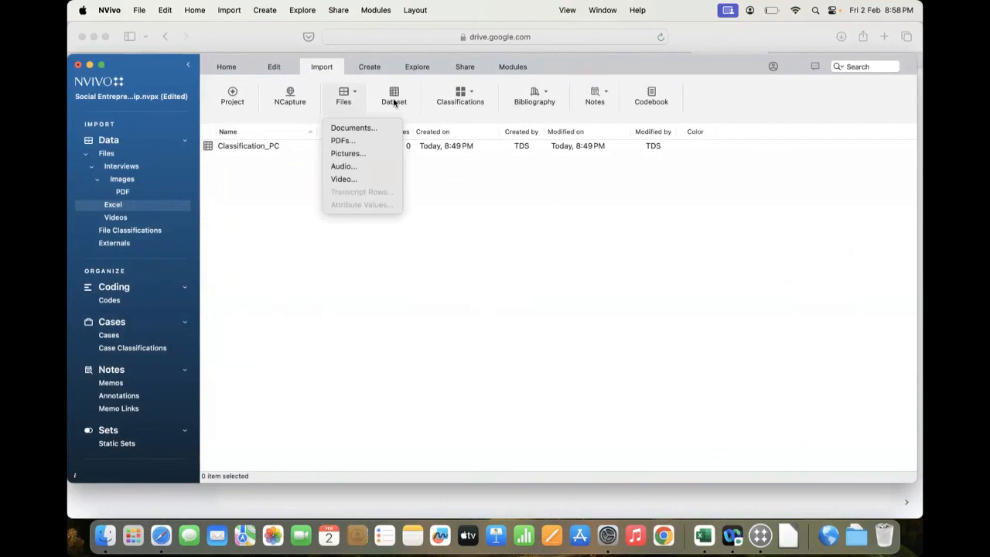
click(275, 150)
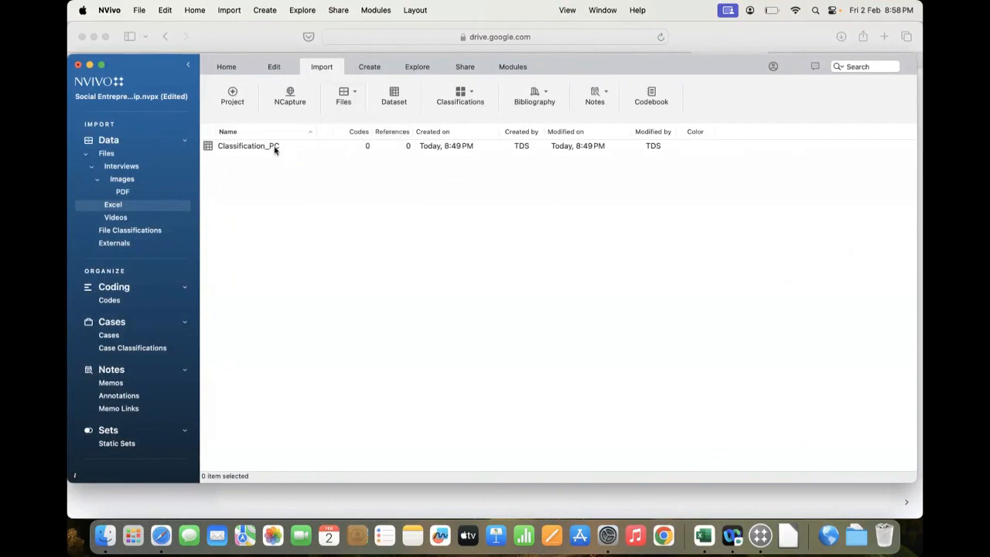
double_click(254, 148)
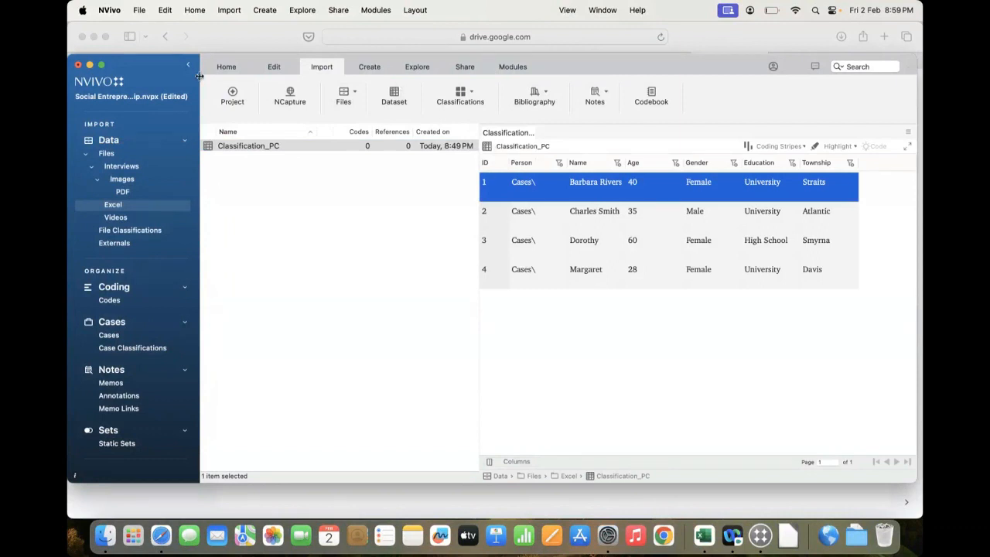
- Look through Downloads for a video to import into the Videos folder, cancel the import and minimize the NVivo window
click(118, 218)
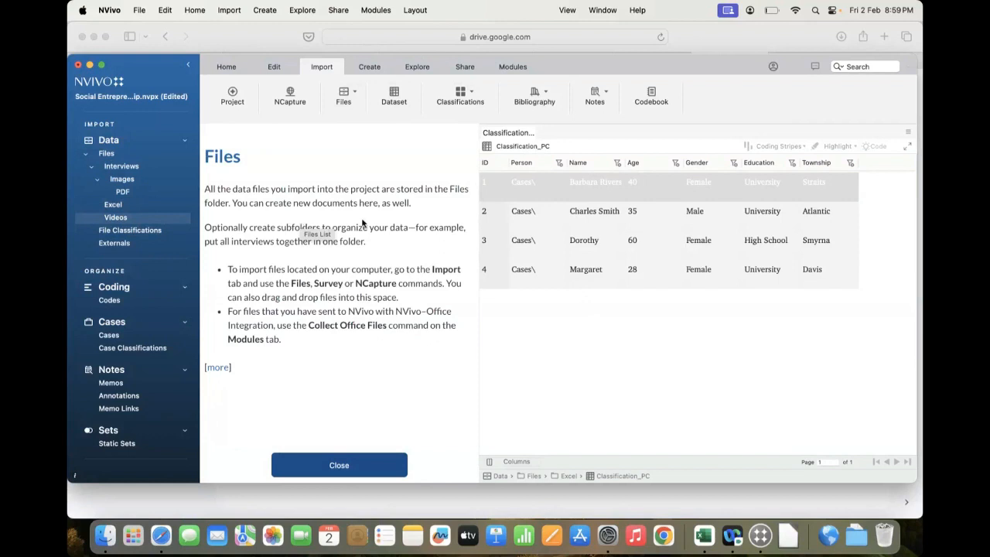
click(360, 101)
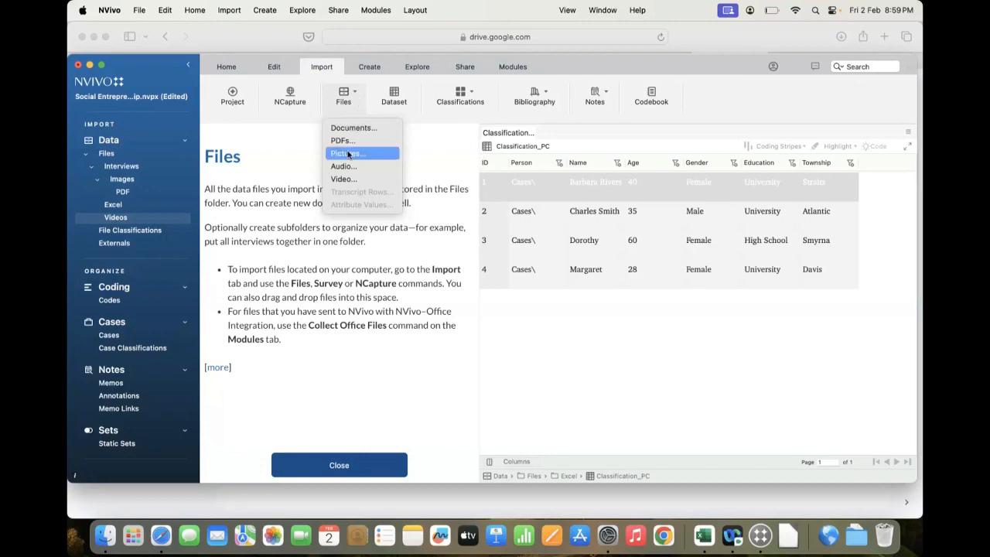
click(345, 179)
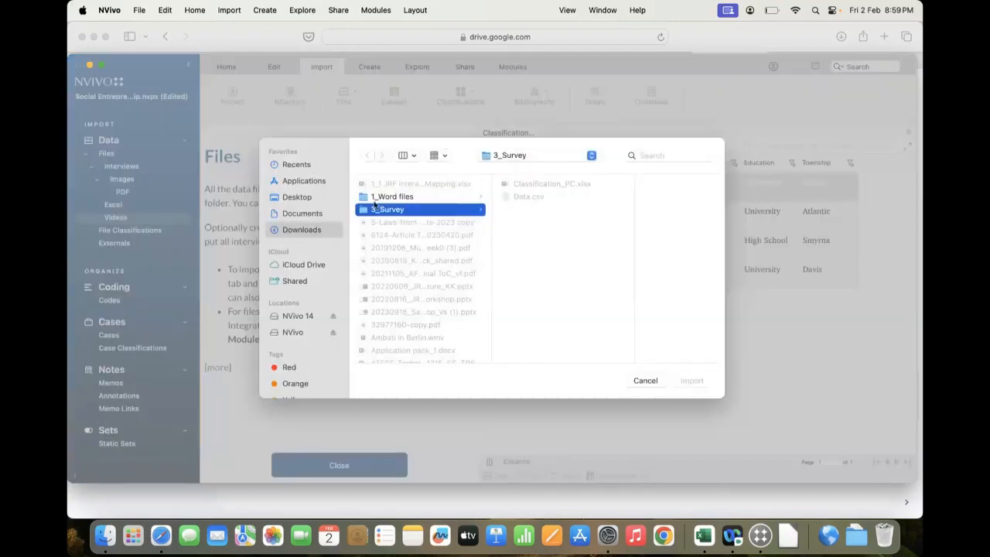
scroll(406, 263, down, 3)
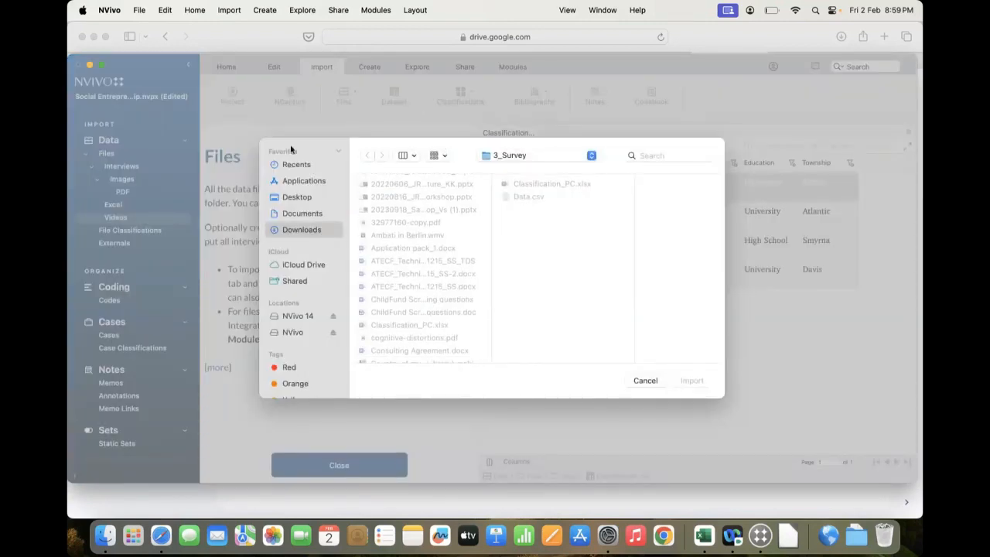
click(645, 380)
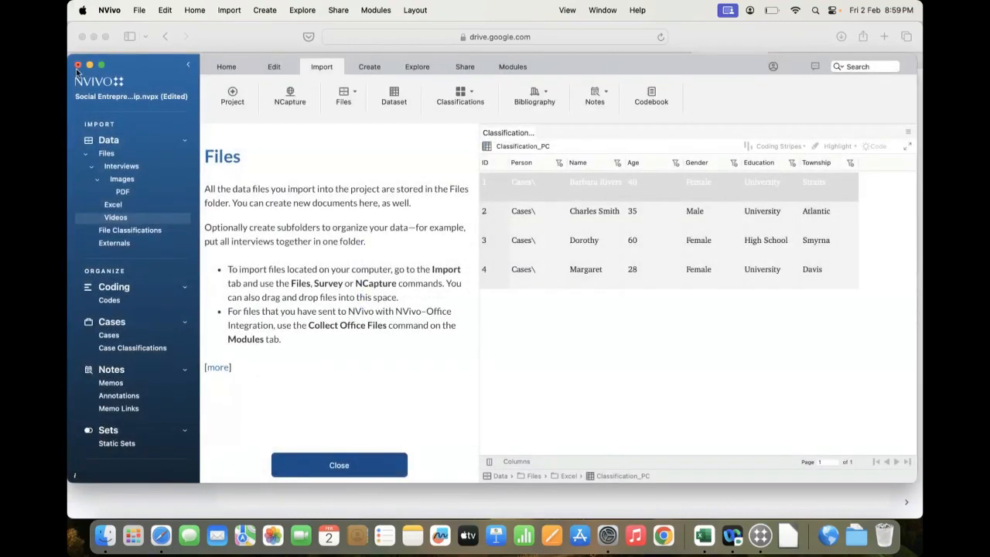
click(90, 64)
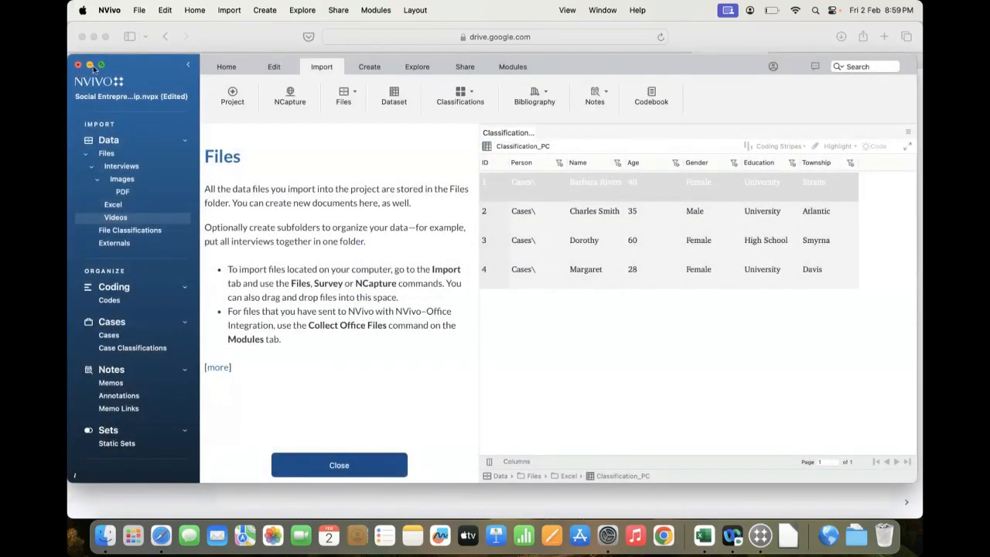